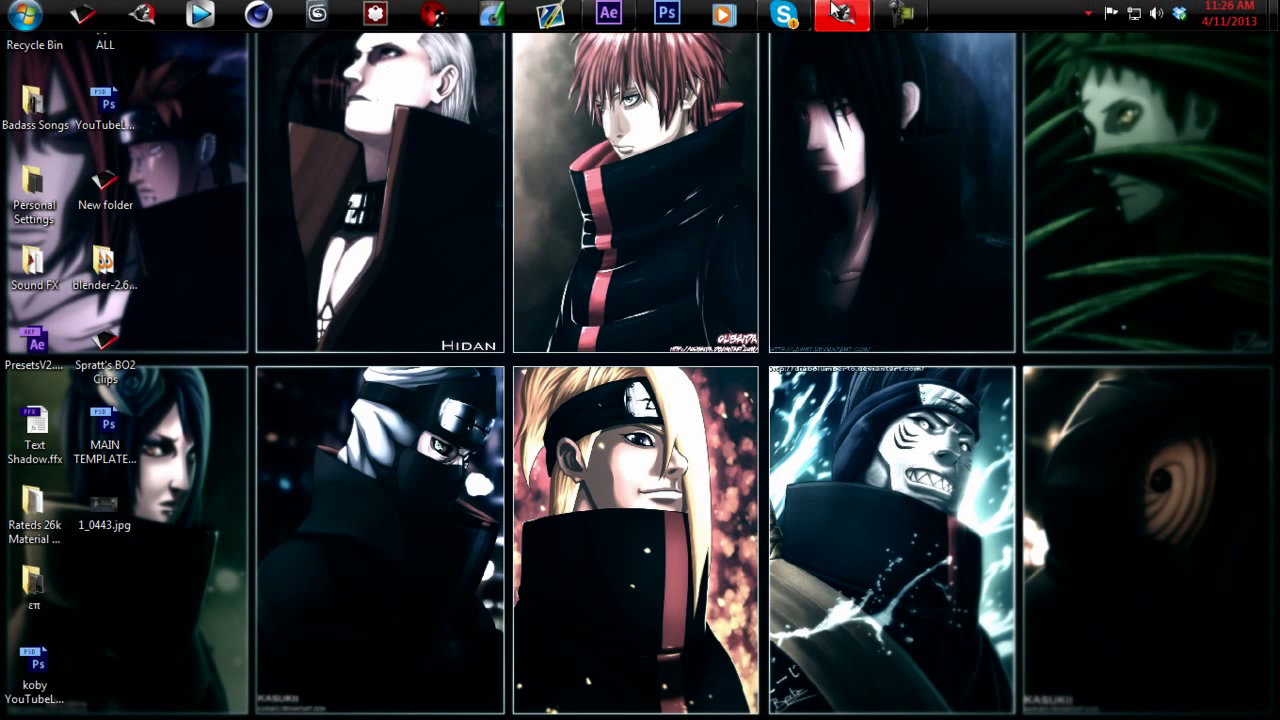
Step: Look over the YouTube channel page in the browser and switch to the open After Effects project
left_click(838, 18)
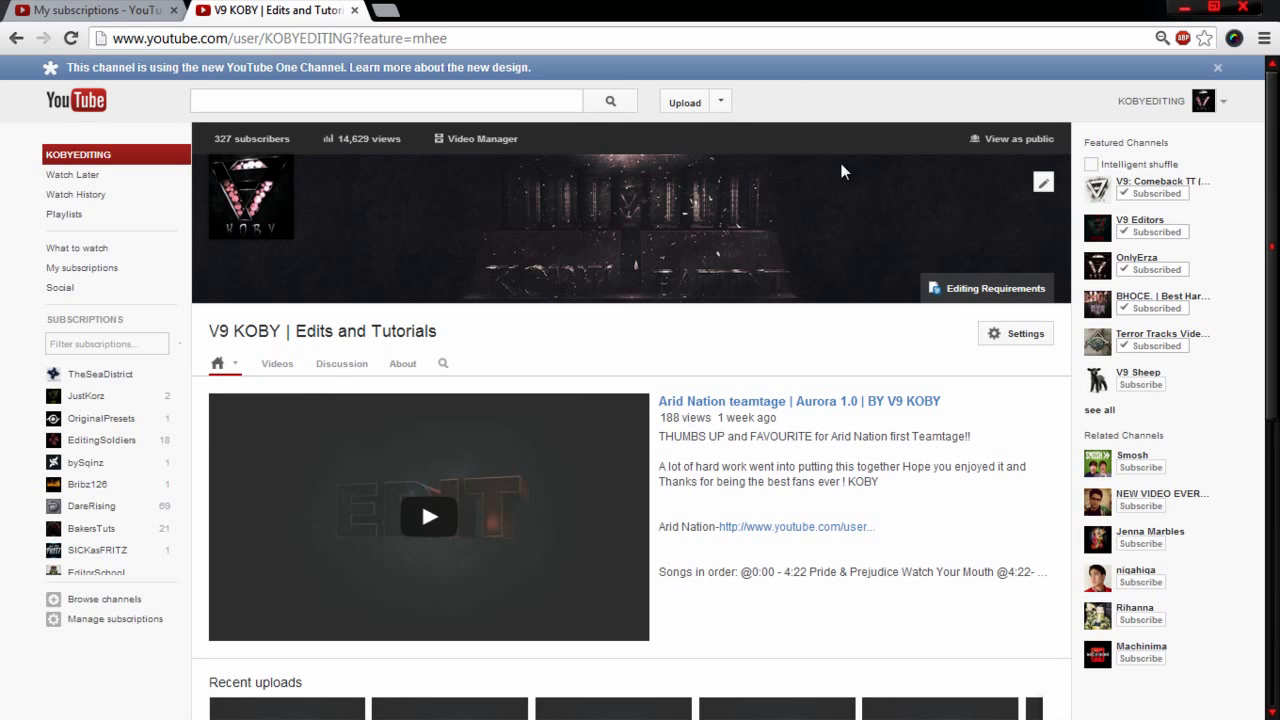
left_click(1185, 9)
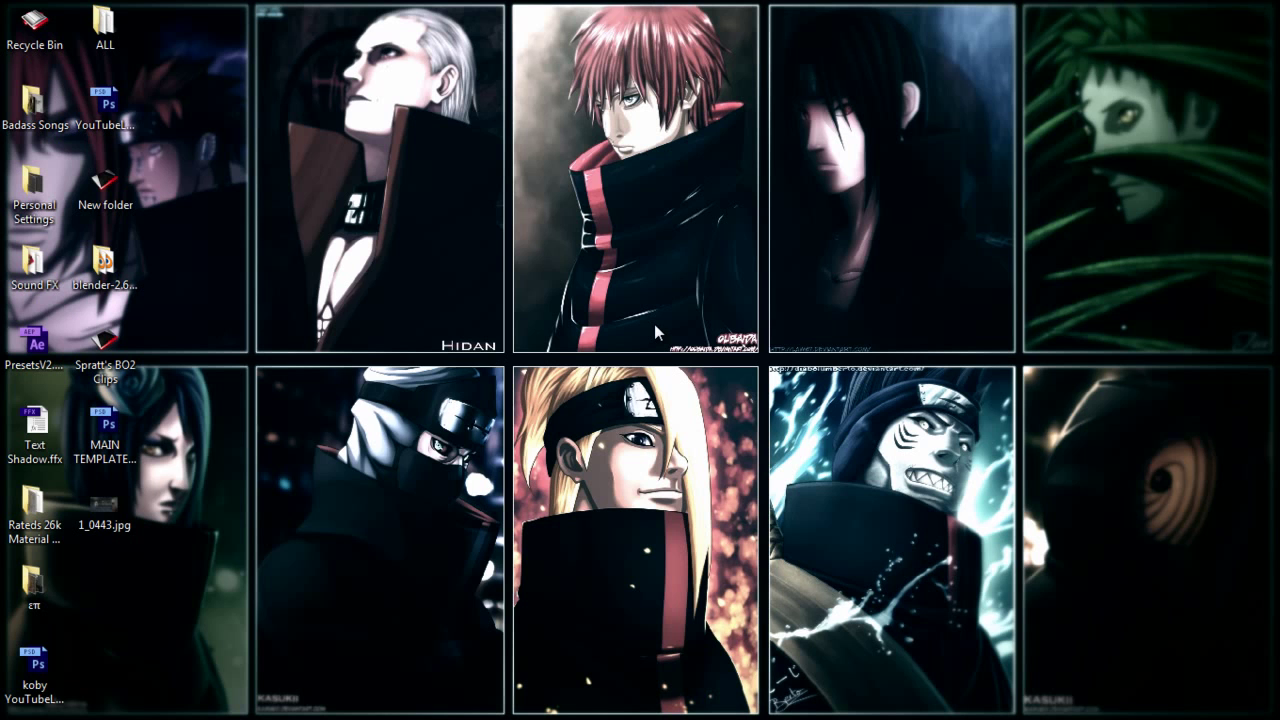
mouse_move(632, 8)
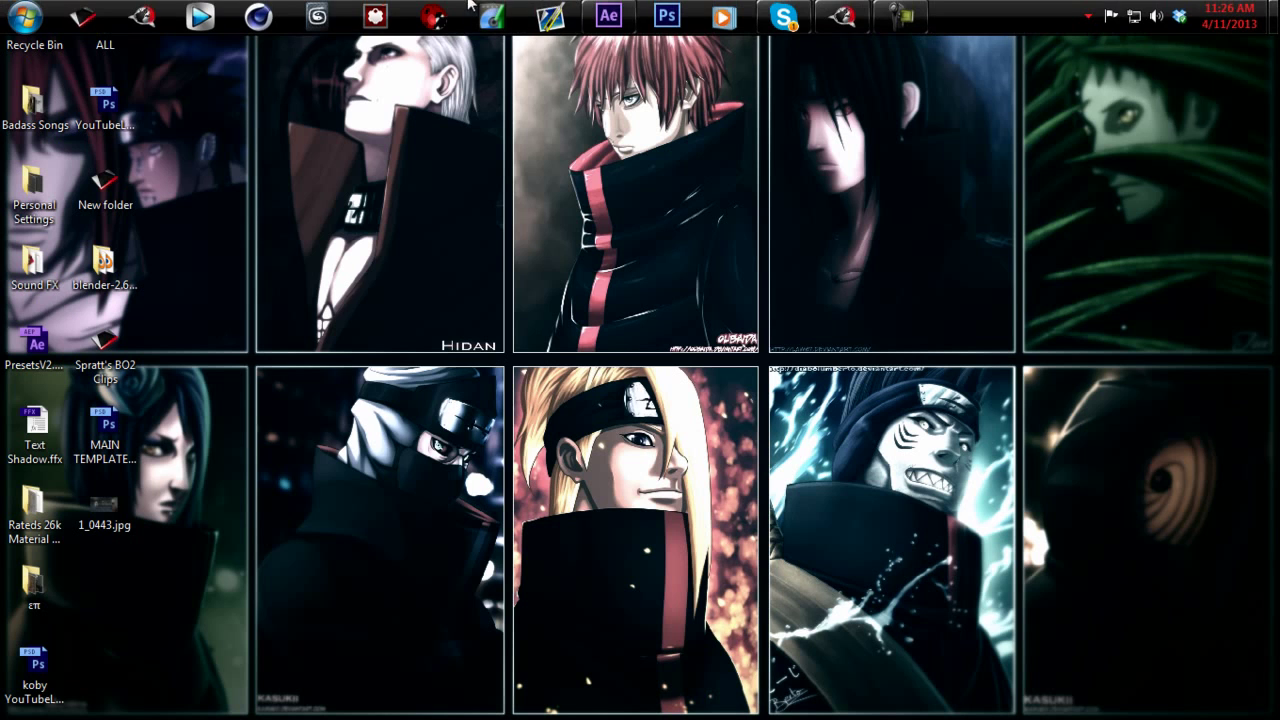
left_click(630, 12)
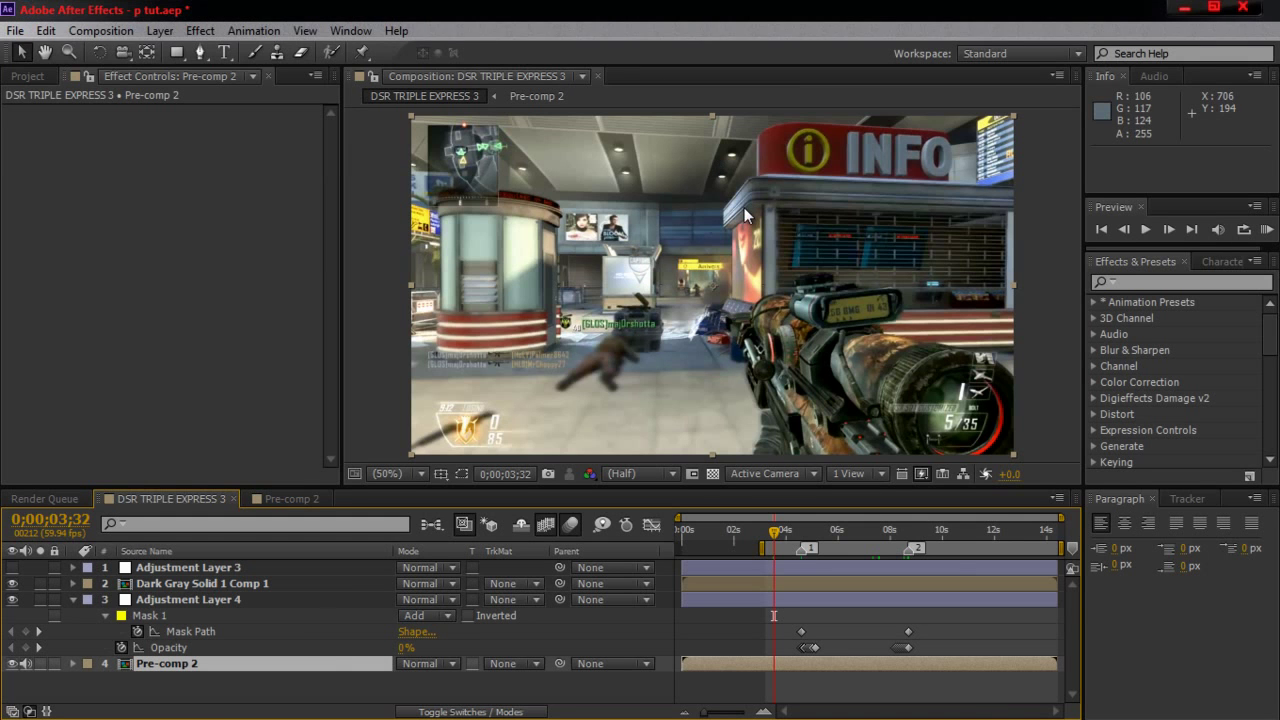
Step: RAM-preview the DSR TRIPLE EXPRESS 3 composition and compare the frame at 0;00;05;55 with Adjustment Layer 3 shown and hidden
left_click(1266, 230)
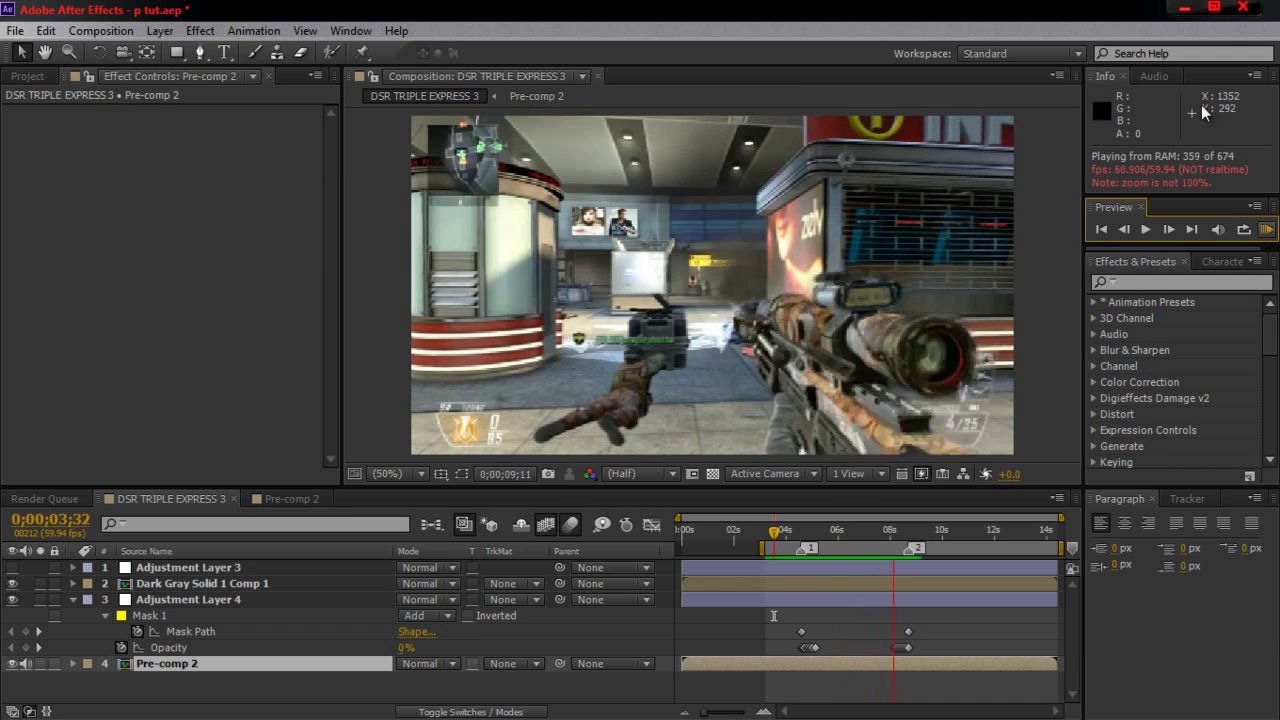
left_click(1266, 229)
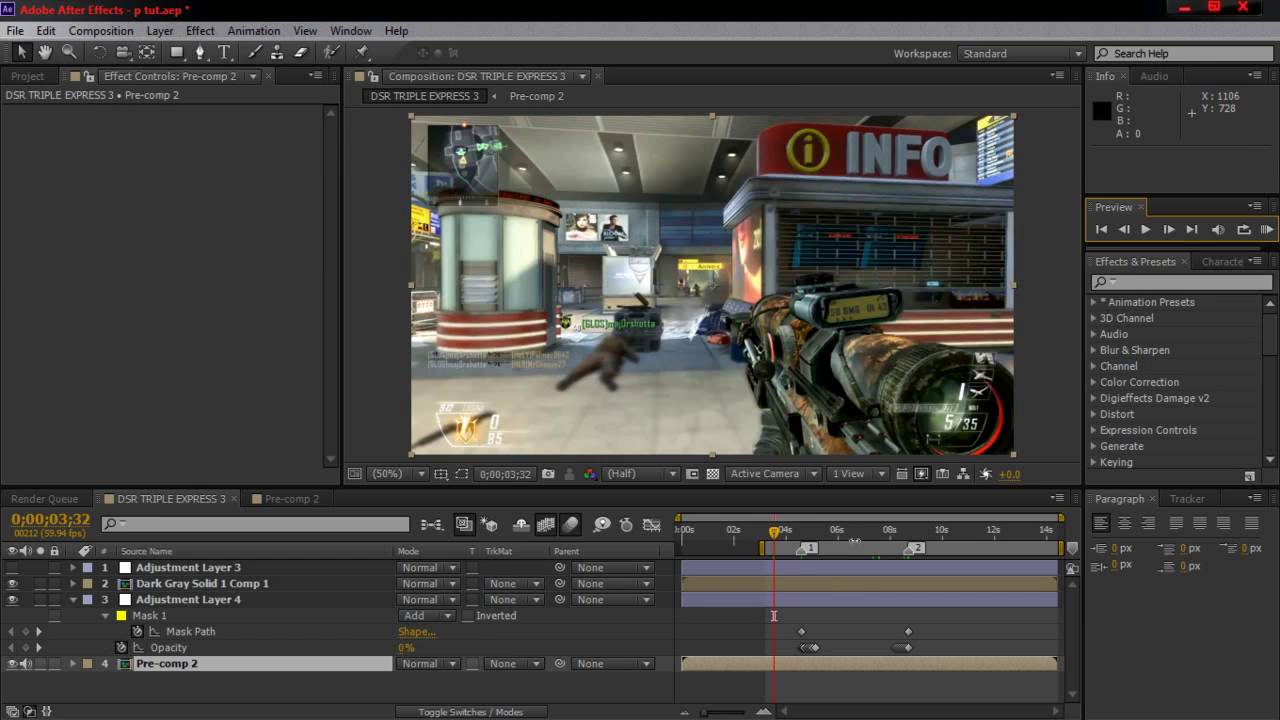
left_click(836, 530)
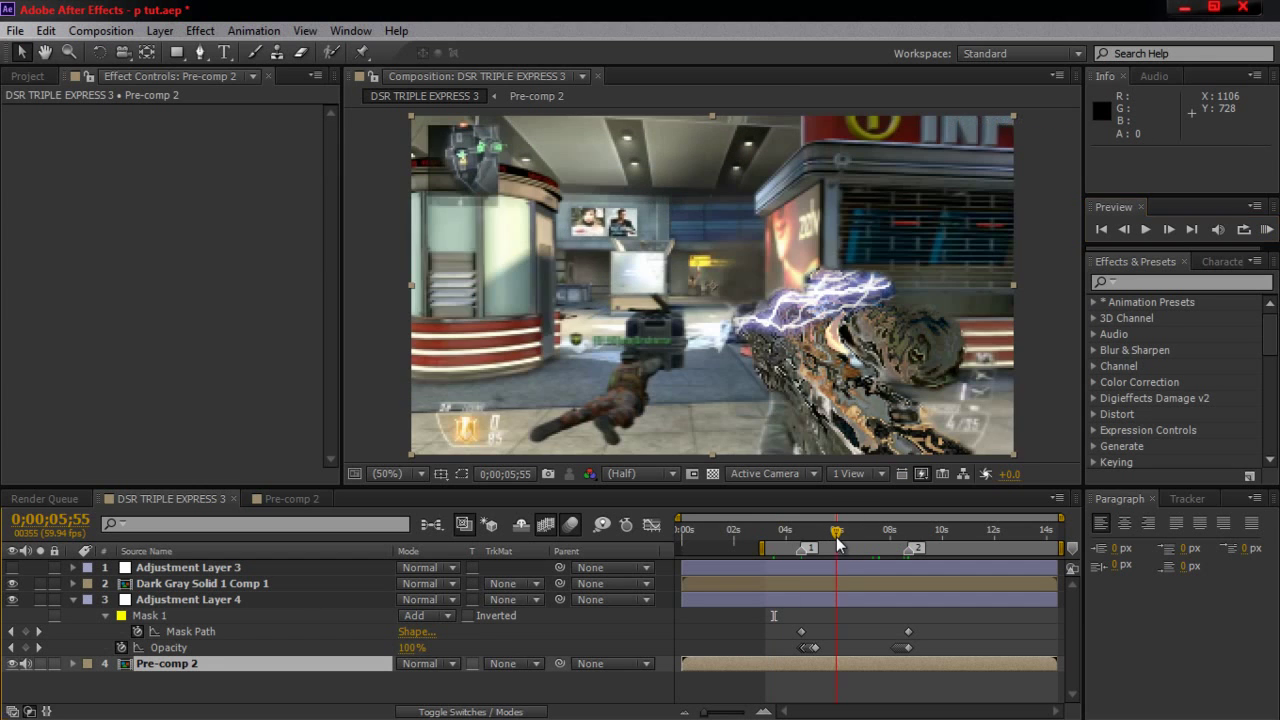
left_click(12, 568)
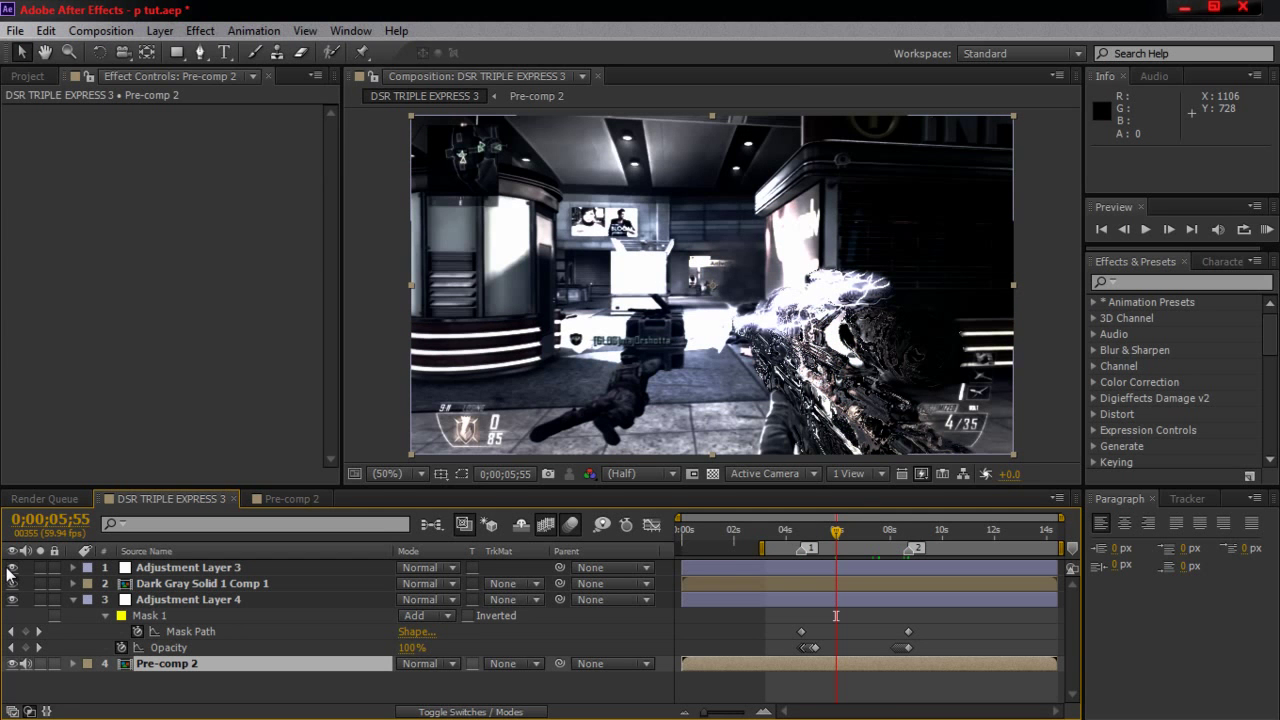
left_click(12, 568)
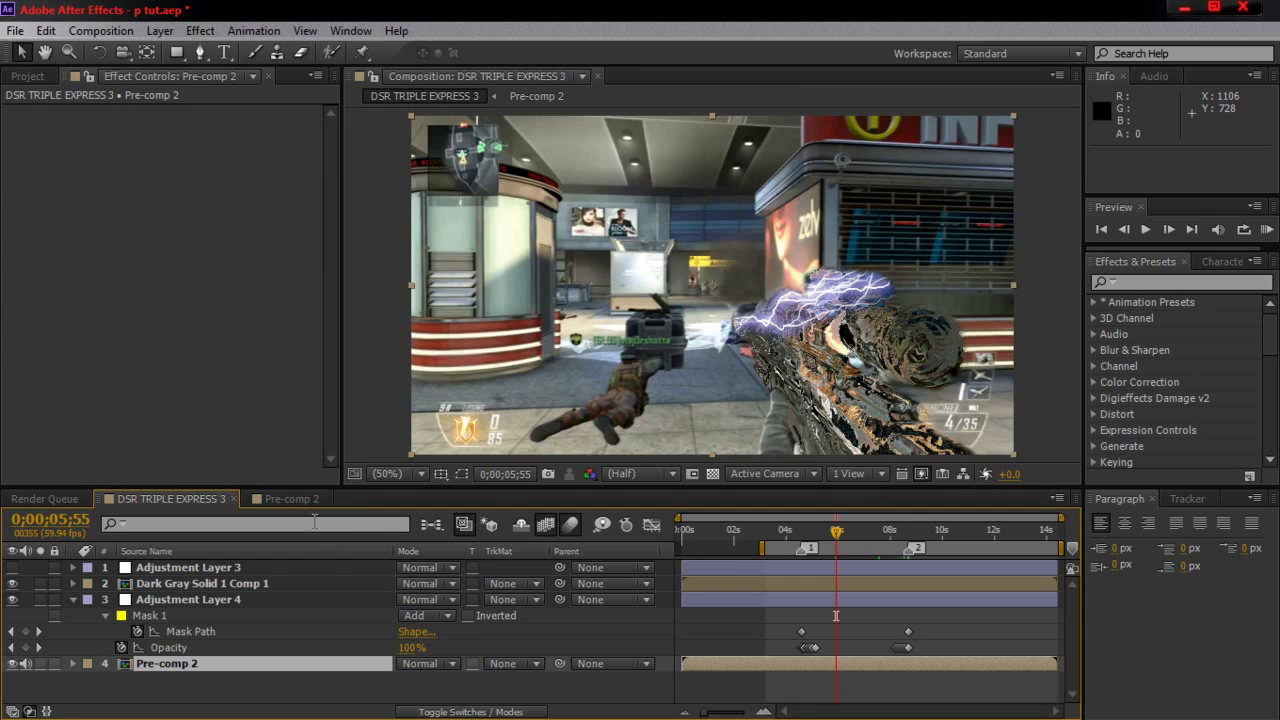
Step: Open Pre-comp 2 and examine the upper clip's Twixtor Pro settings and speed keyframes at markers 1 and 2
left_click(302, 497)
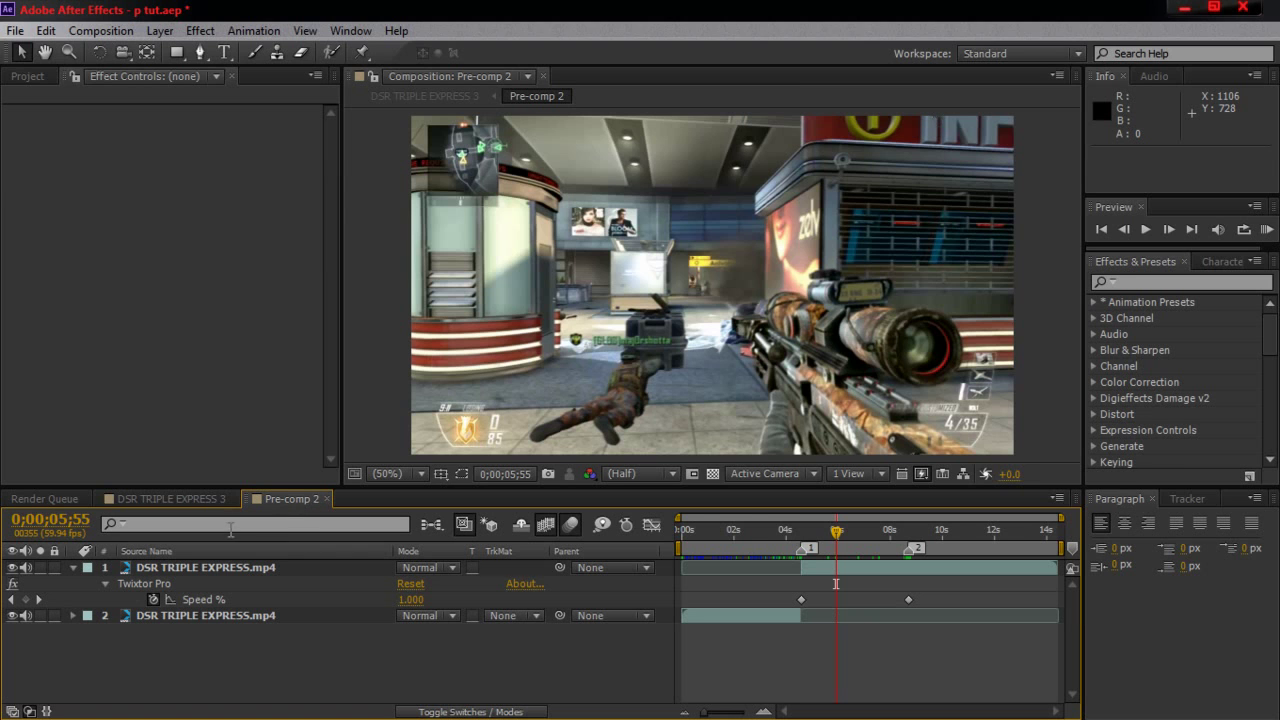
left_click(803, 531)
left_click(303, 567)
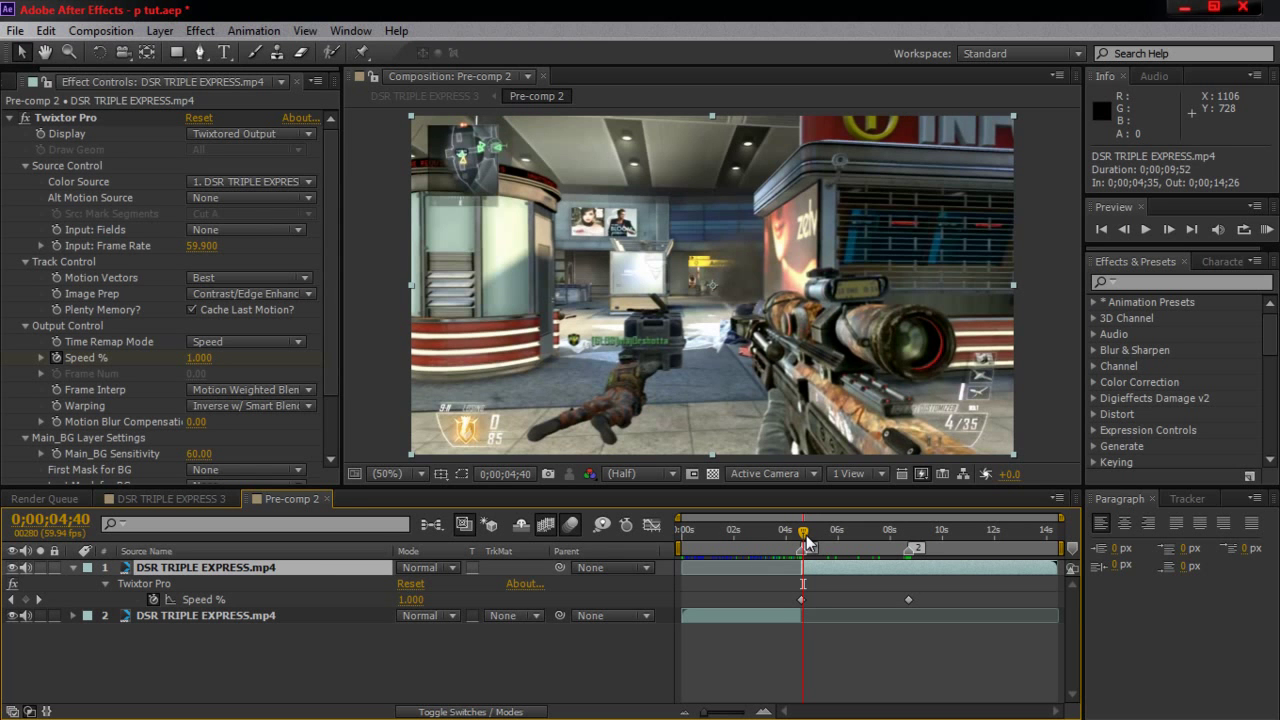
left_click_drag(810, 540, 911, 551)
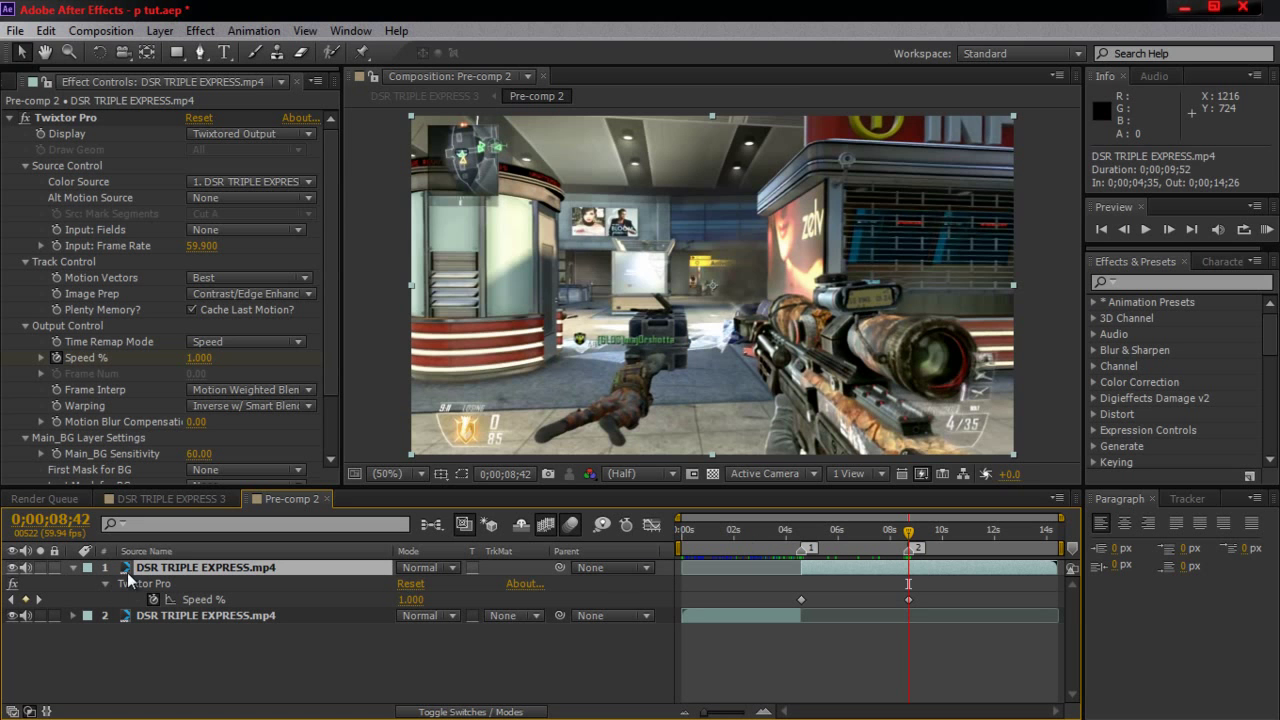
Step: Pre-compose both DSR TRIPLE EXPRESS.mp4 layers, moving all attributes into the new composition
left_click(226, 615)
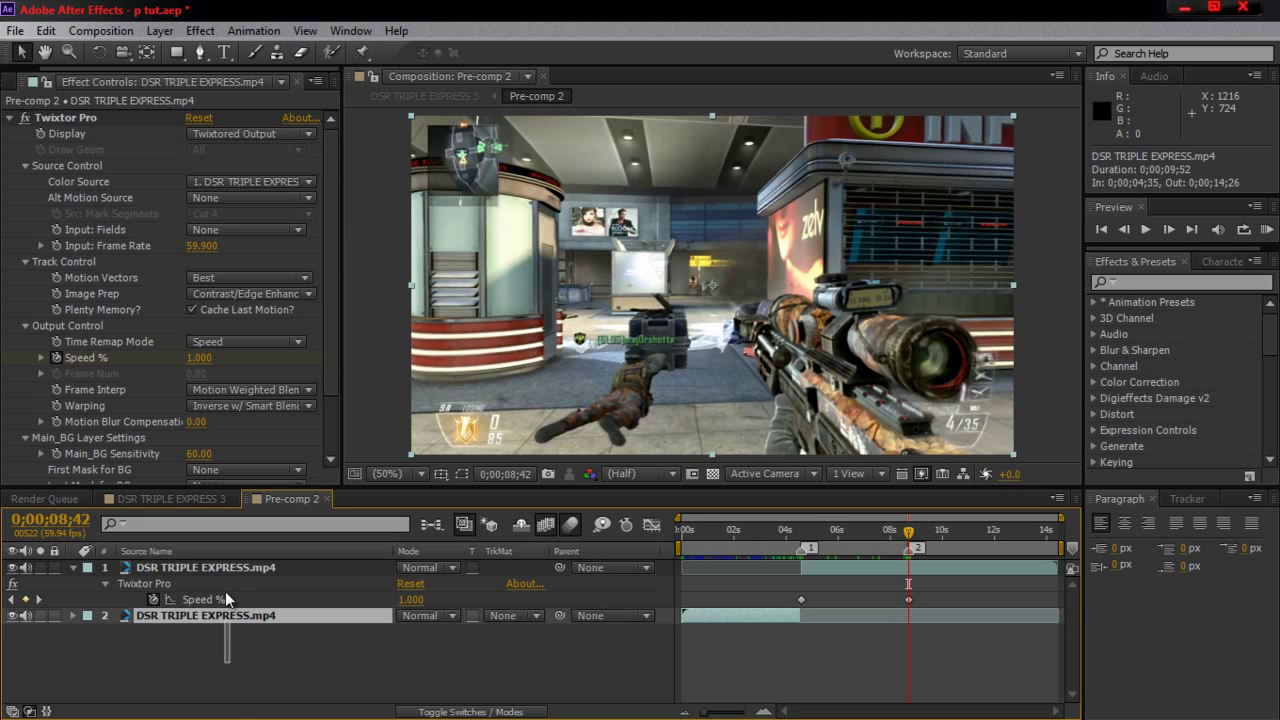
left_click(221, 569, "shift")
right_click(221, 571)
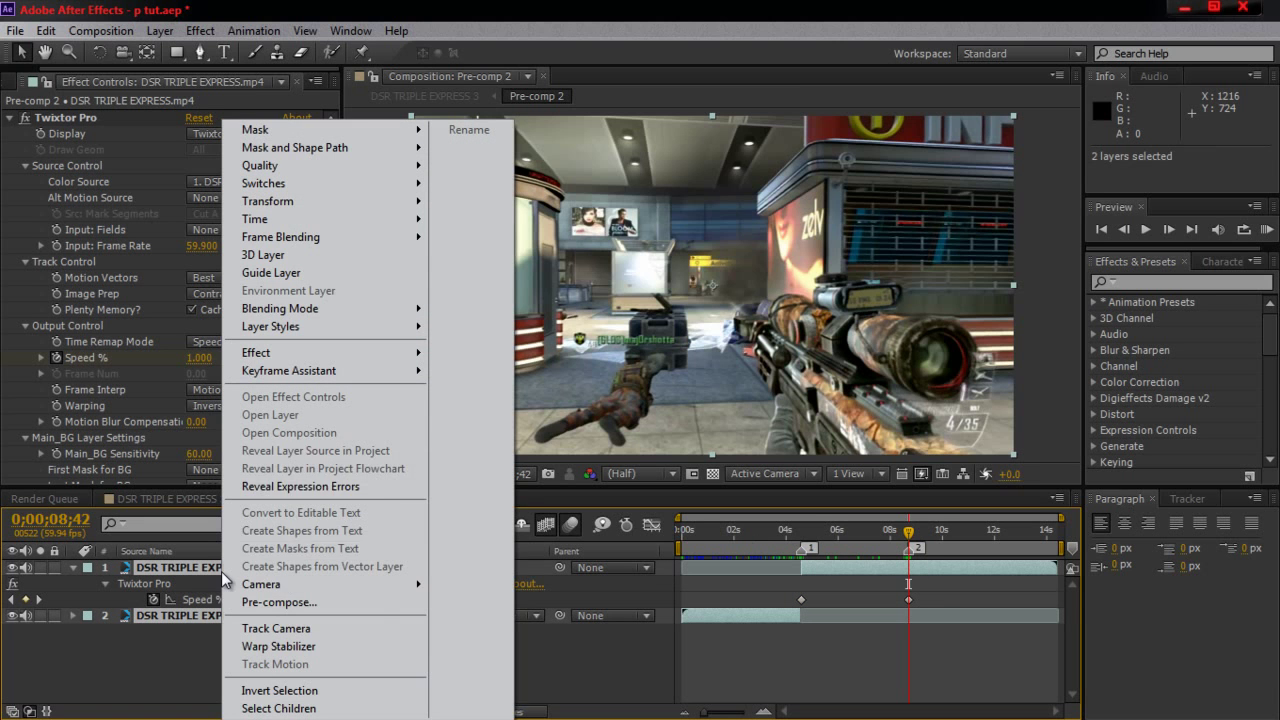
left_click(346, 602)
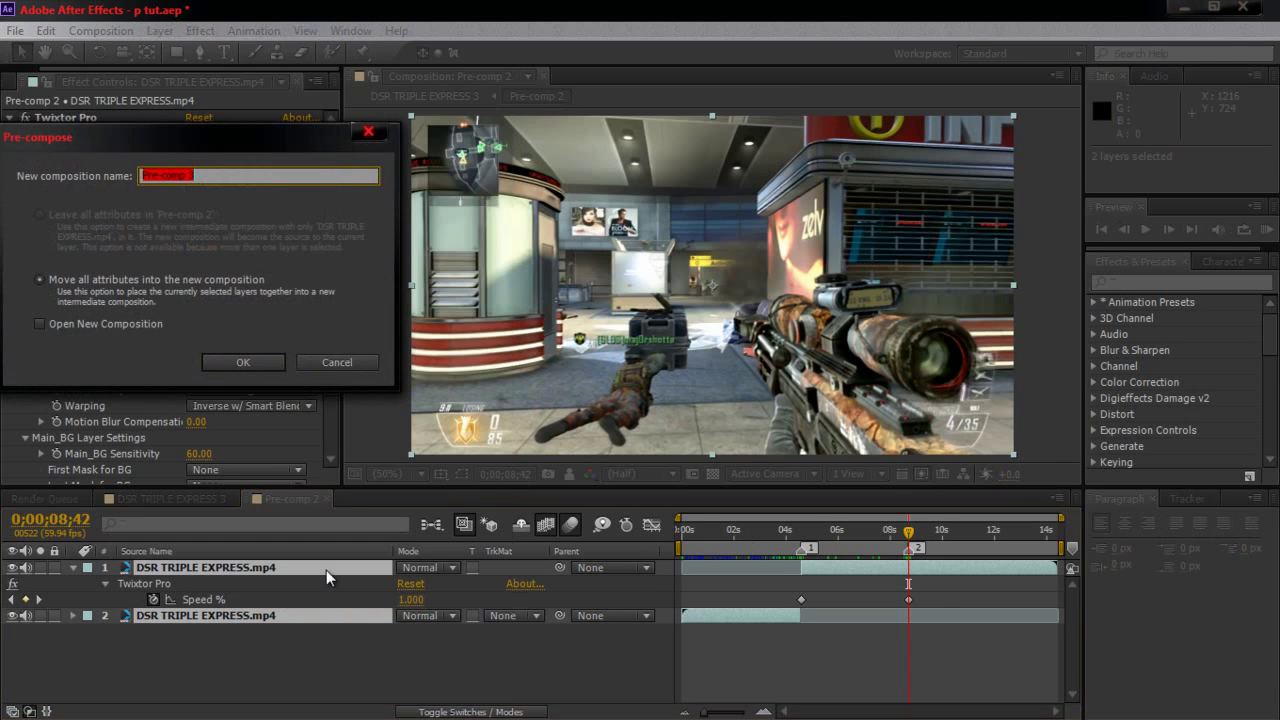
left_click(248, 364)
left_click(243, 568)
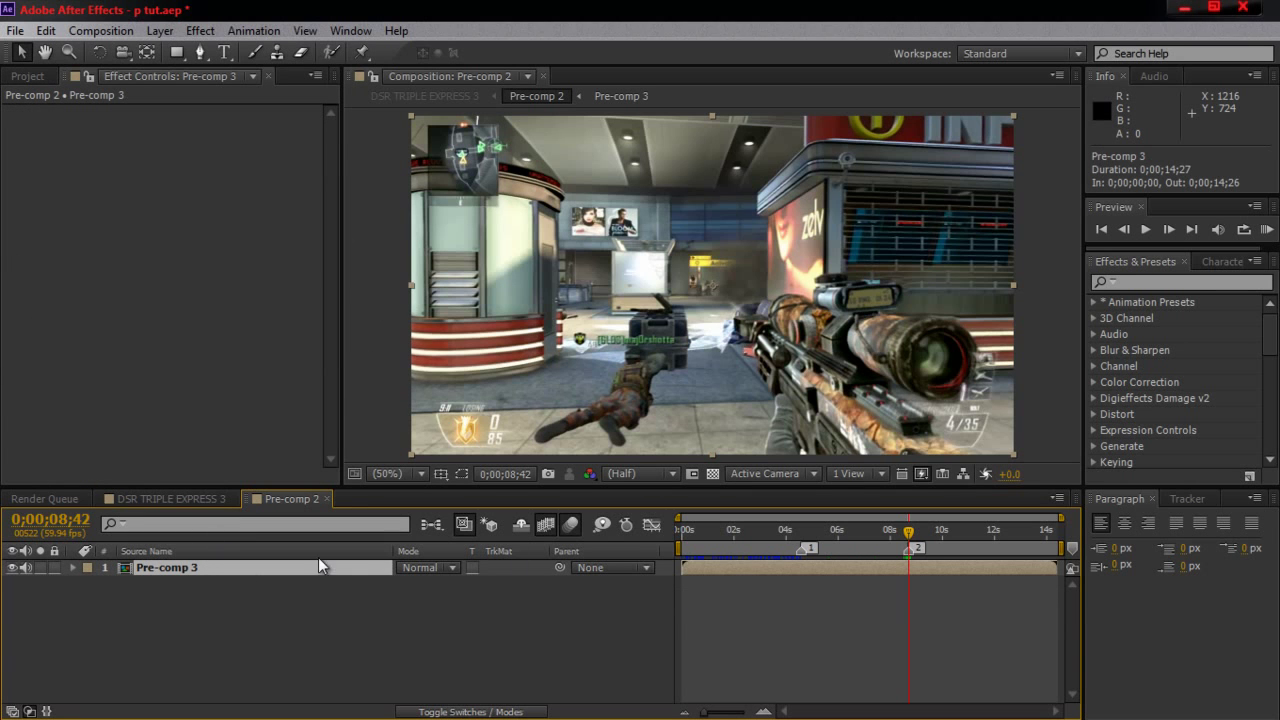
Step: Set the current time to 0;00;04;36 at marker 1 and add a new adjustment layer above the pre-composed clip
left_click_drag(837, 530, 808, 540)
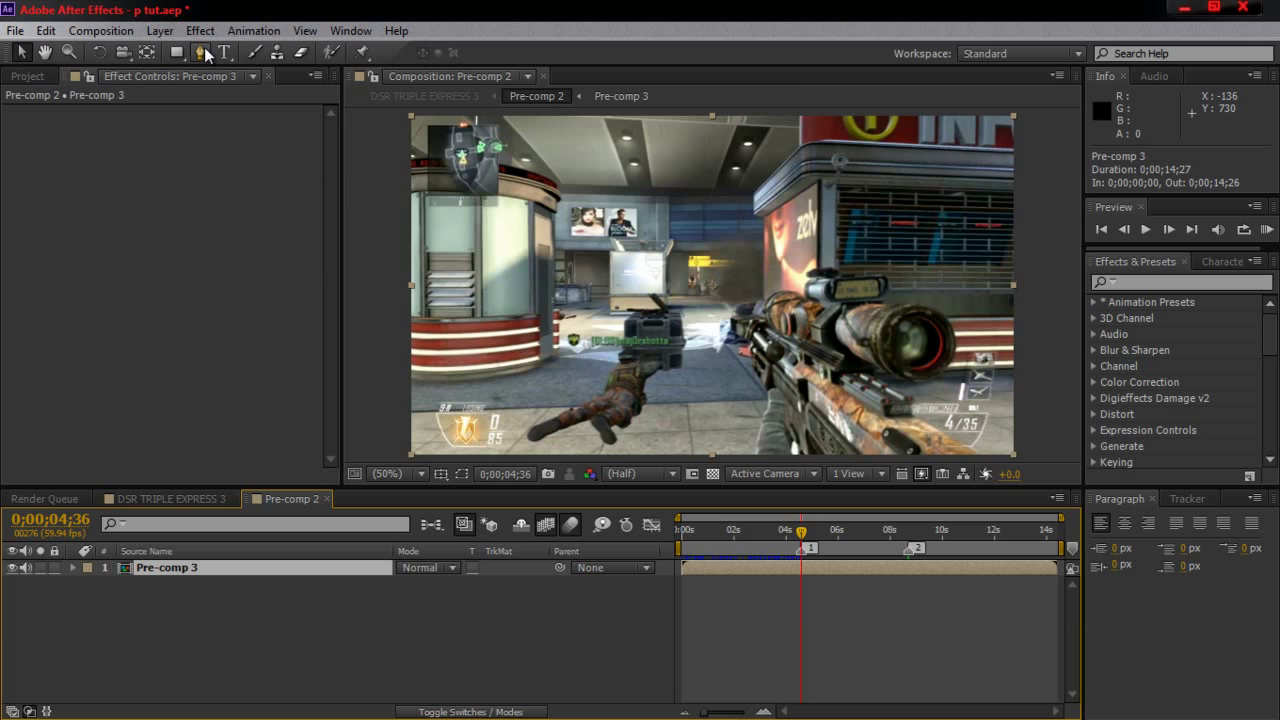
right_click(270, 600)
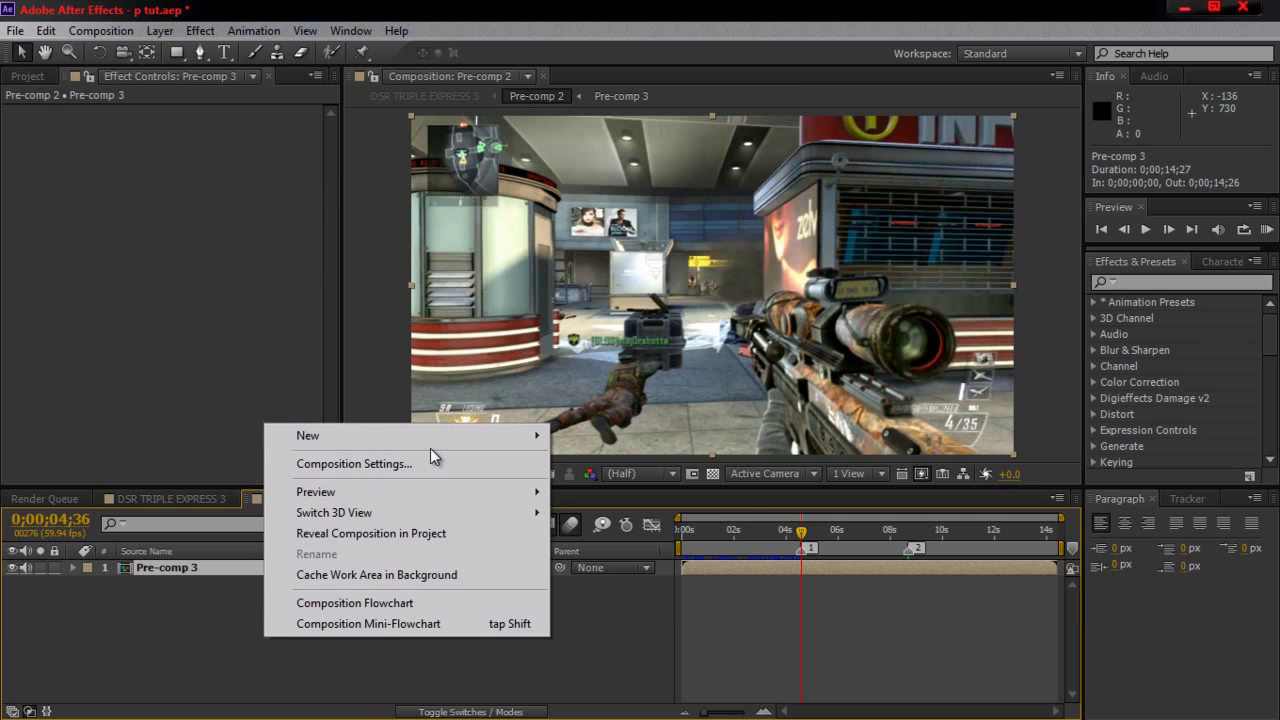
mouse_move(440, 444)
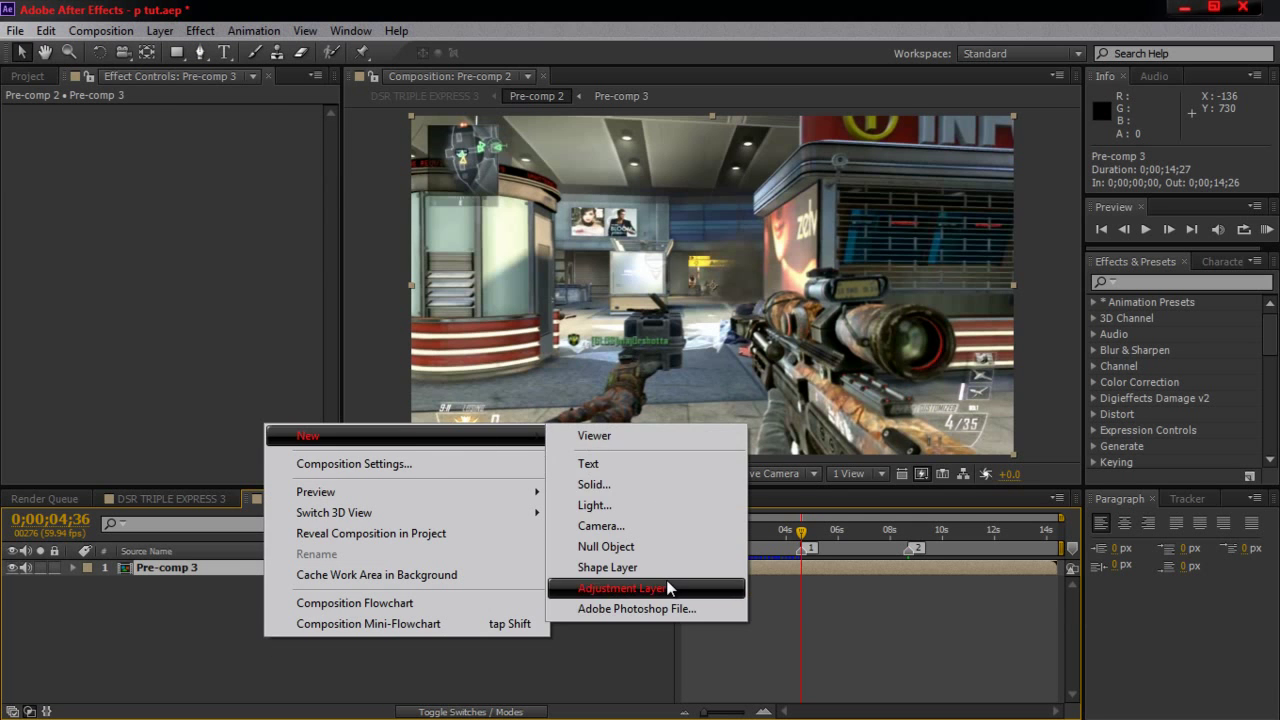
left_click(640, 588)
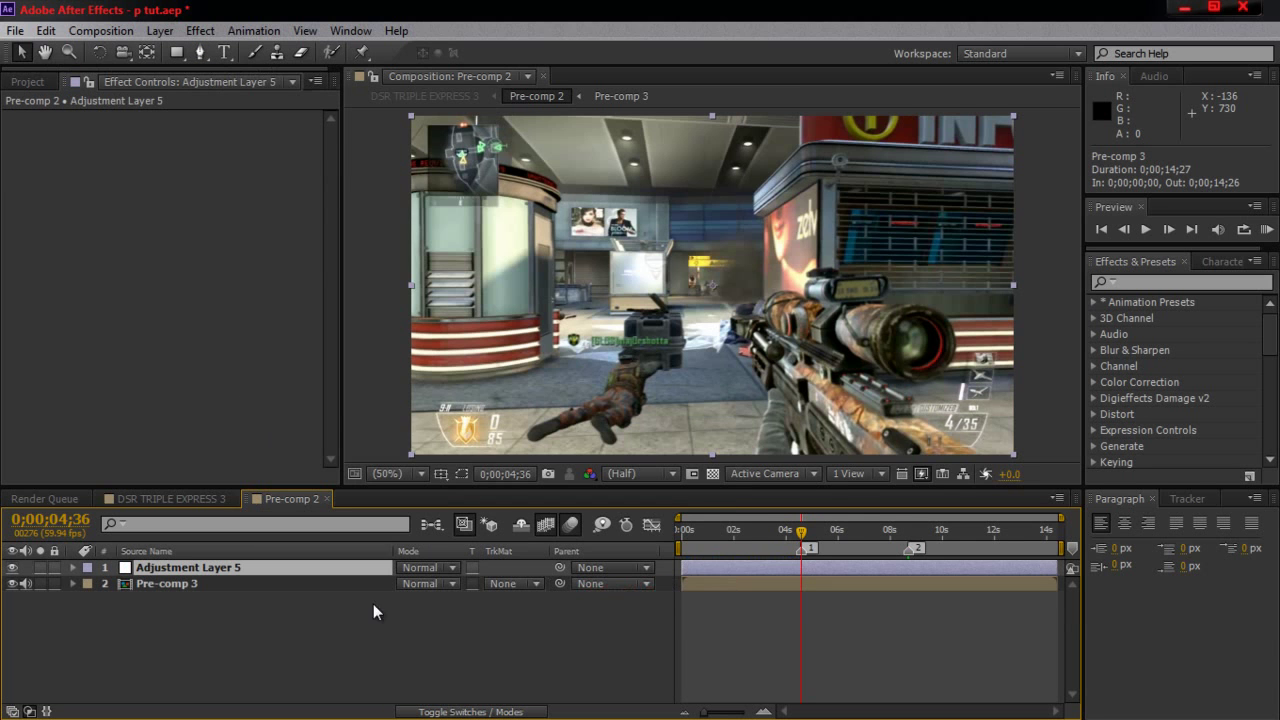
Step: Start a Pen tool mask on the adjustment layer, tracing up the rifle's edge beside the glove from the frame's lower border
left_click(204, 49)
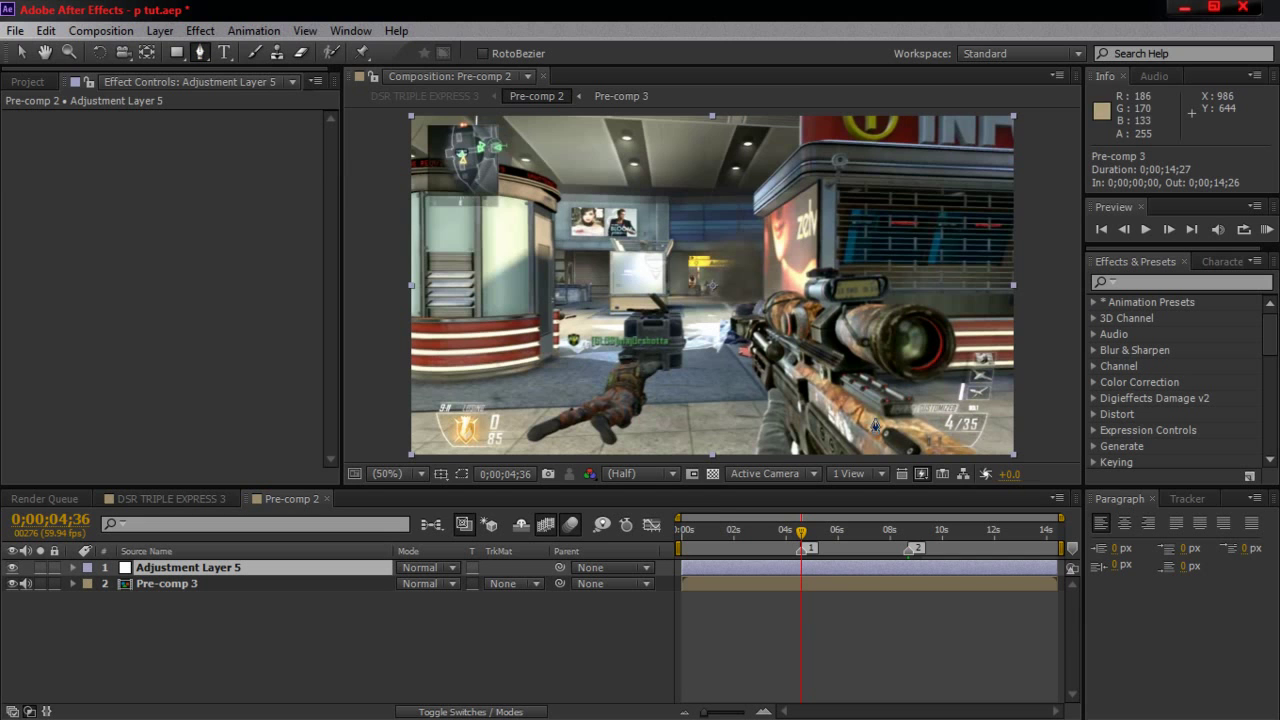
scroll(810, 404, "up", 2)
left_click_drag(838, 424, 650, 270)
key("space")
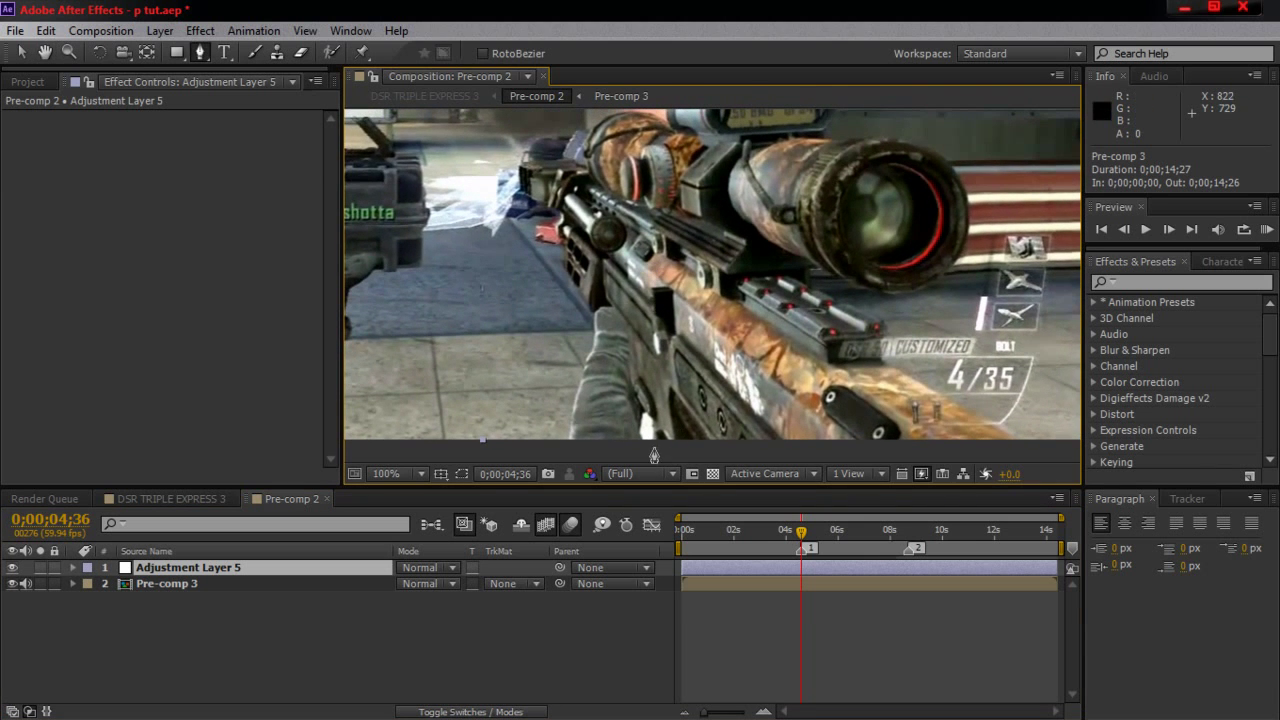
left_click(641, 441)
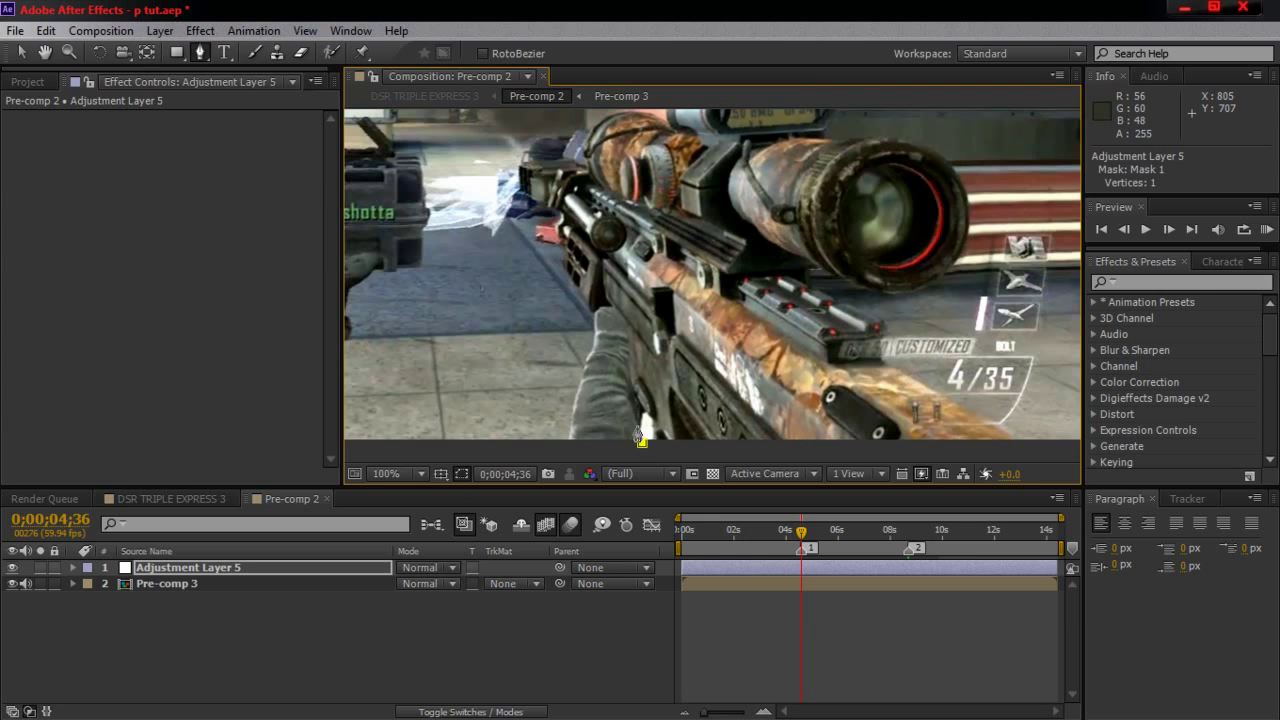
left_click(629, 397)
left_click(631, 372)
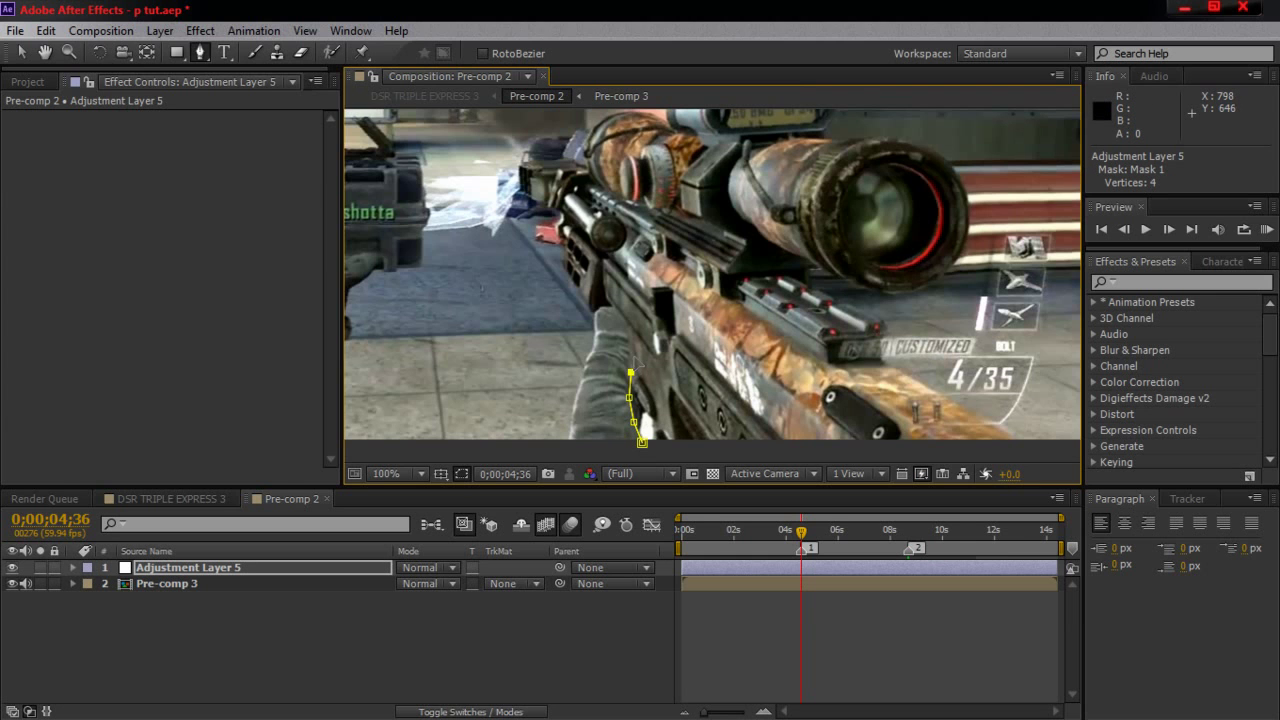
left_click(629, 336)
left_click(620, 315)
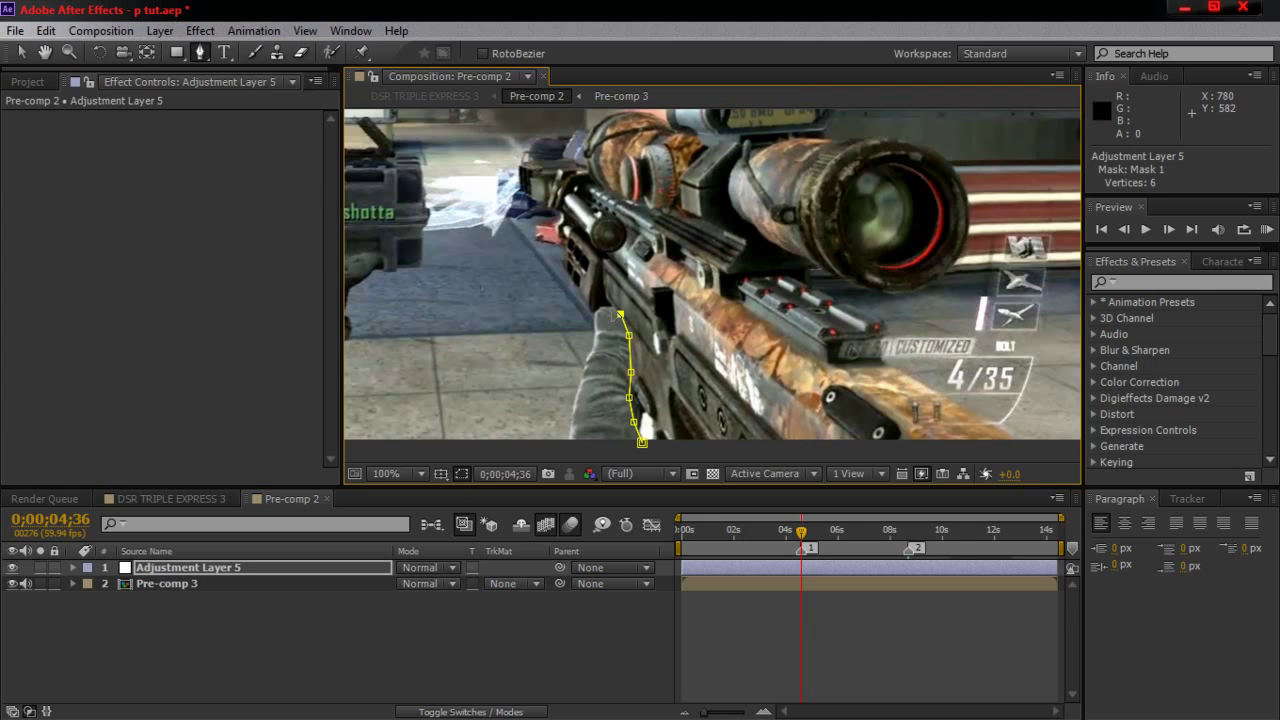
Step: Continue the mask path from the glove's top along the rifle's underside and around the muzzle
left_click(603, 303)
left_click(592, 311)
left_click(579, 297)
left_click(566, 271)
left_click(559, 253)
left_click(556, 230)
left_click(550, 208)
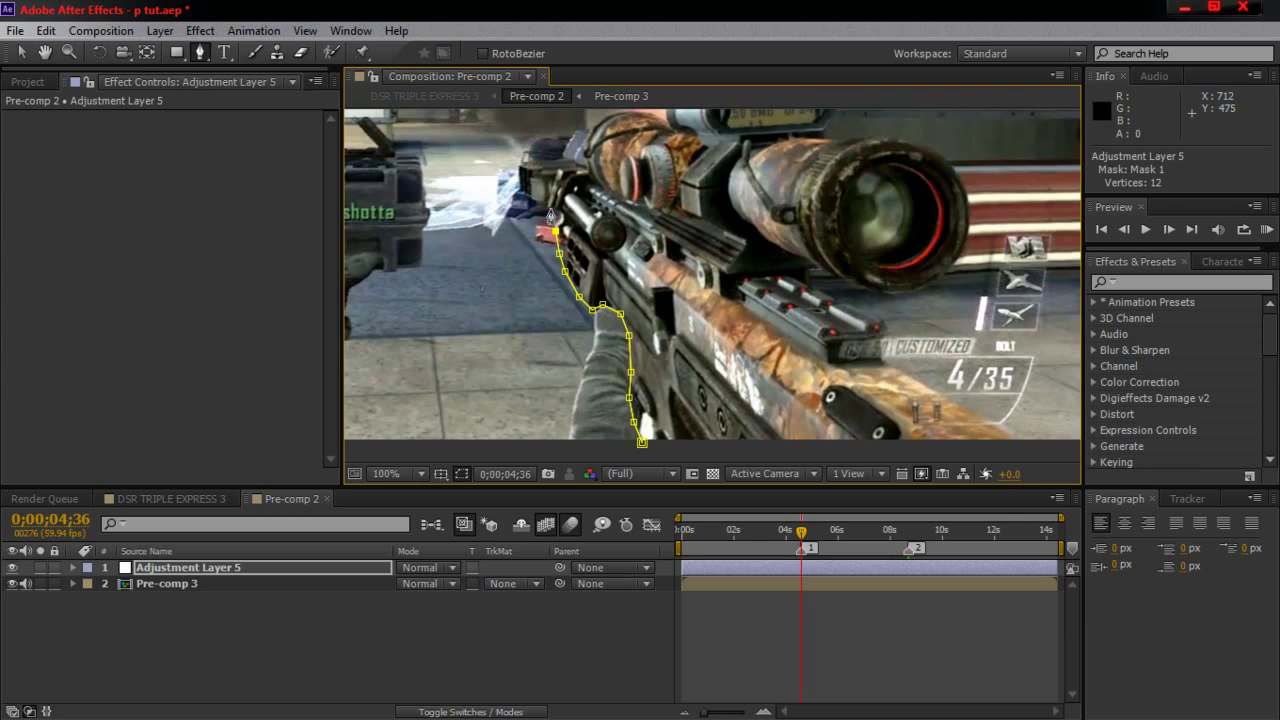
left_click(521, 193)
left_click(514, 161)
left_click(557, 154)
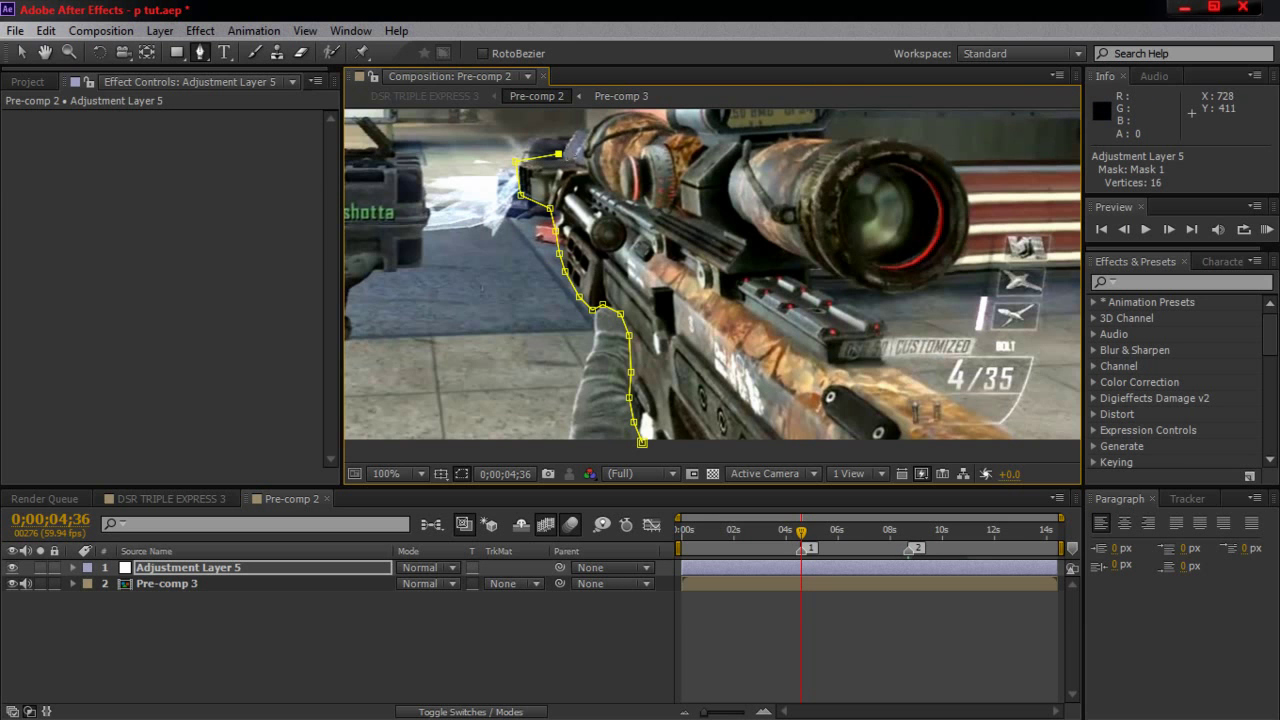
left_click(577, 128)
Step: Extend the mask path over the front part of the scope up to the small display unit on top
key("h")
left_click_drag(737, 170, 658, 285)
key("g")
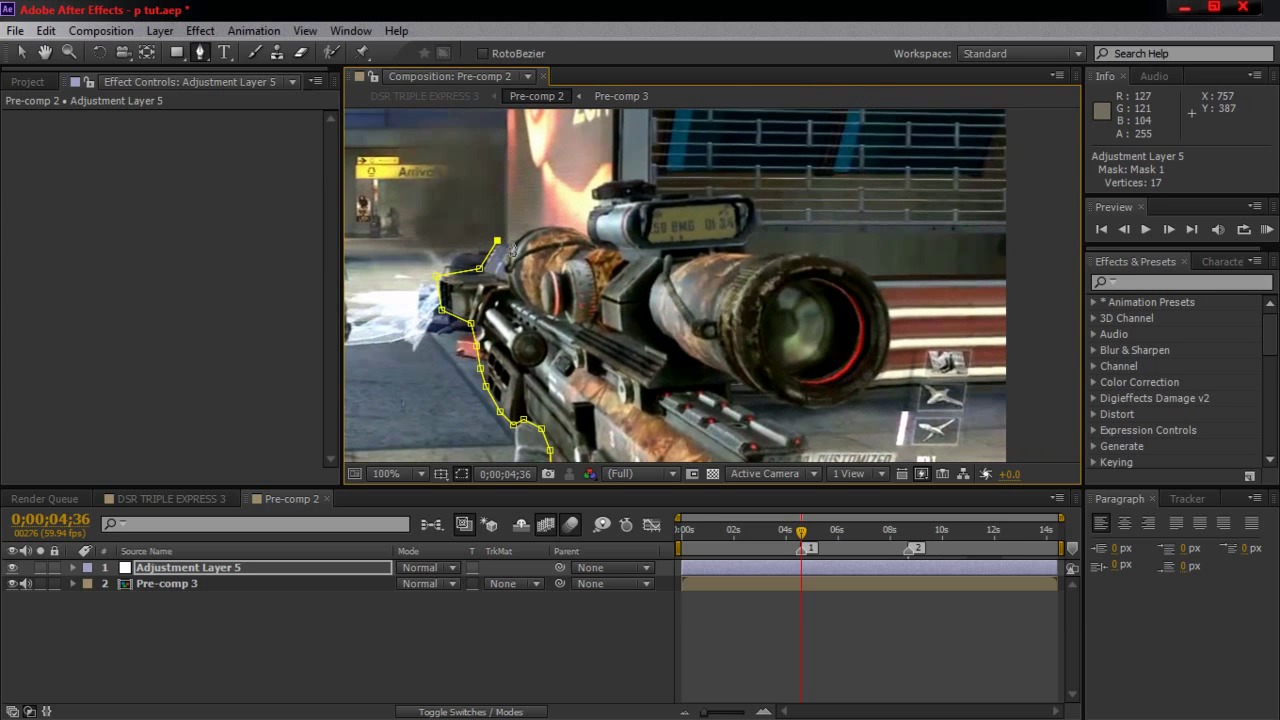
left_click(511, 232)
left_click(531, 223)
left_click(556, 219)
left_click(574, 224)
left_click(586, 205)
left_click(591, 181)
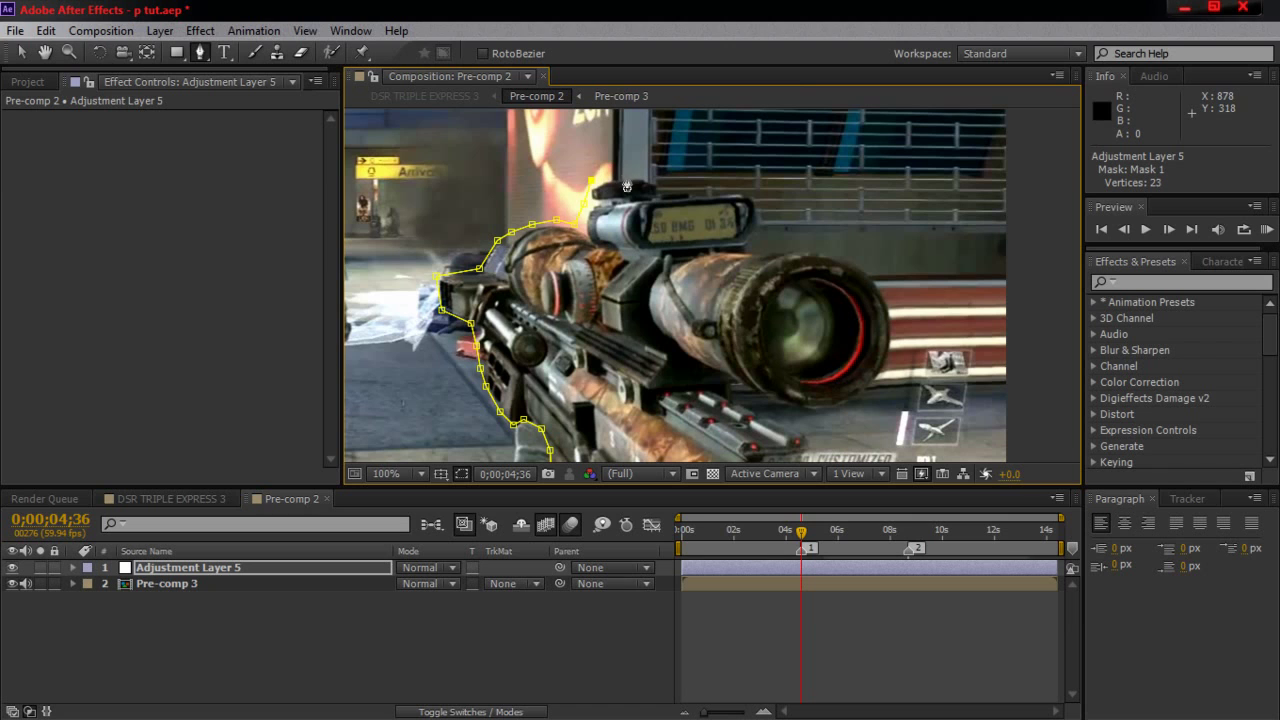
Step: Trace the mask path over the top of the display unit and down its far side
left_click(619, 176)
left_click(653, 172)
left_click(666, 186)
left_click(686, 185)
left_click(721, 185)
left_click(754, 193)
left_click(762, 224)
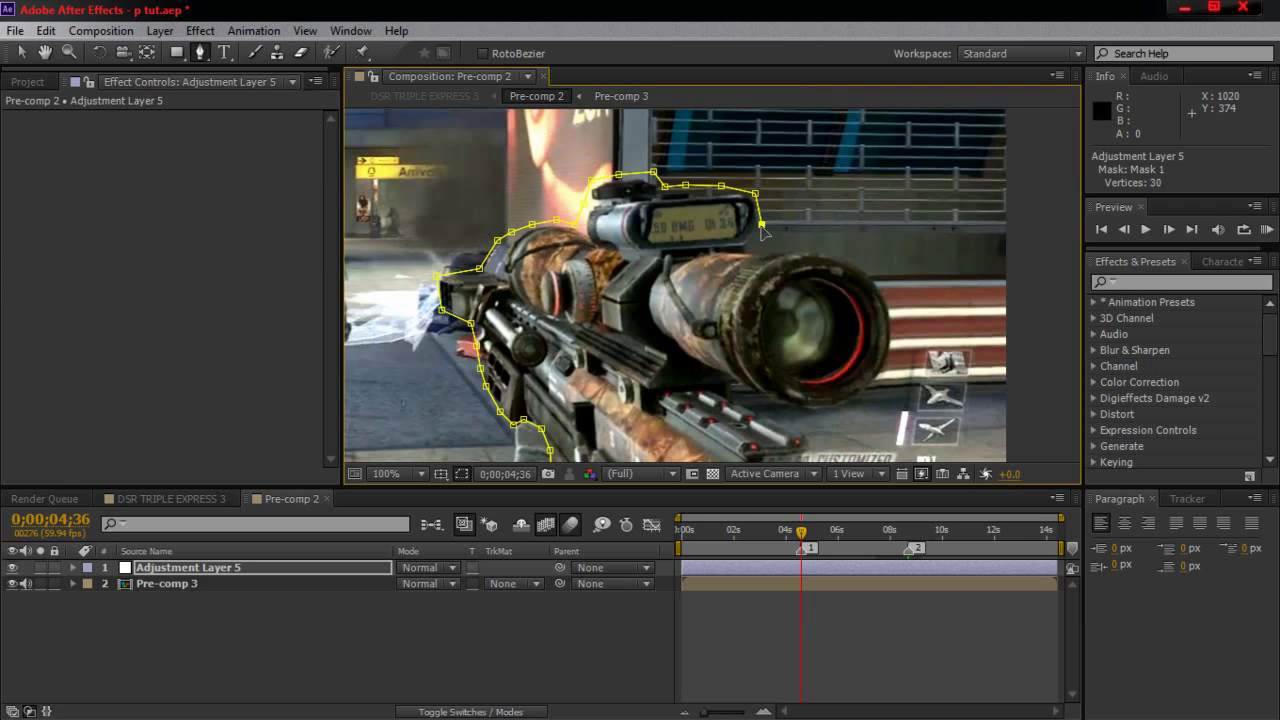
Step: Carry the mask path around the large scope eyepiece and back underneath it to the accessory rail
left_click(783, 245)
left_click(807, 244)
left_click(848, 255)
left_click(881, 278)
left_click(893, 313)
left_click(891, 375)
left_click(869, 399)
left_click(835, 410)
left_click(792, 414)
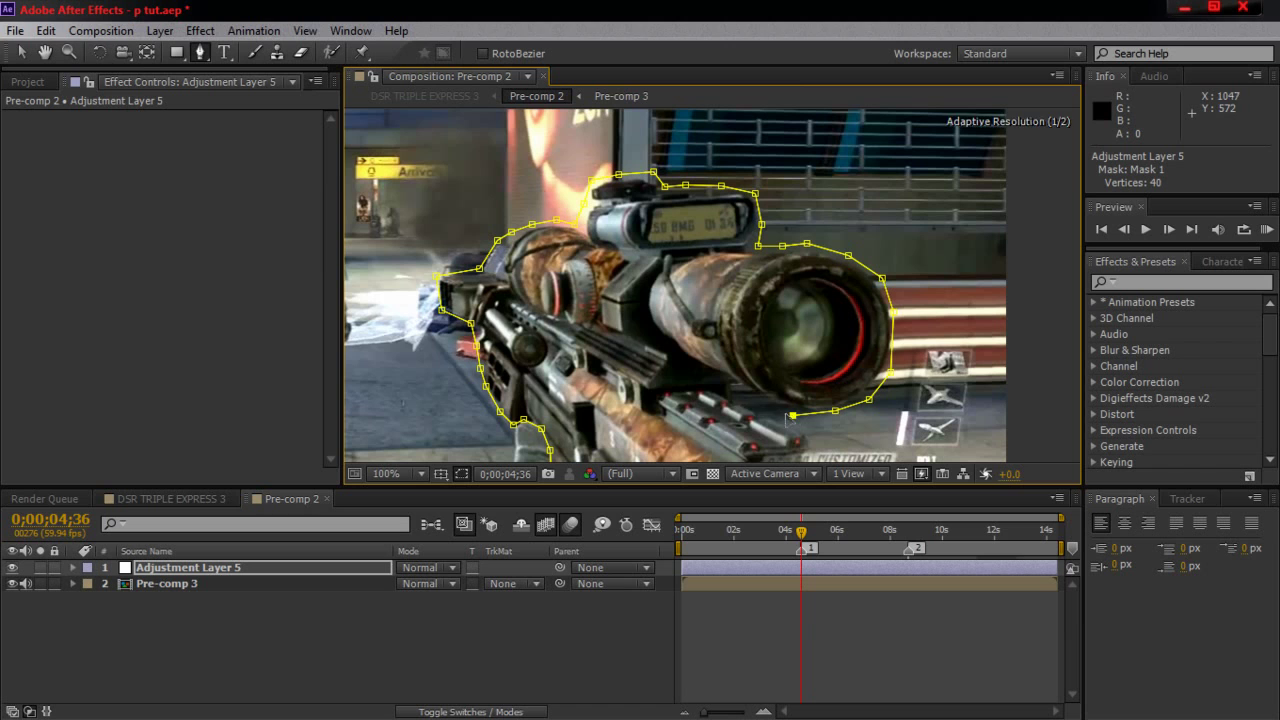
left_click(735, 395)
left_click(741, 410)
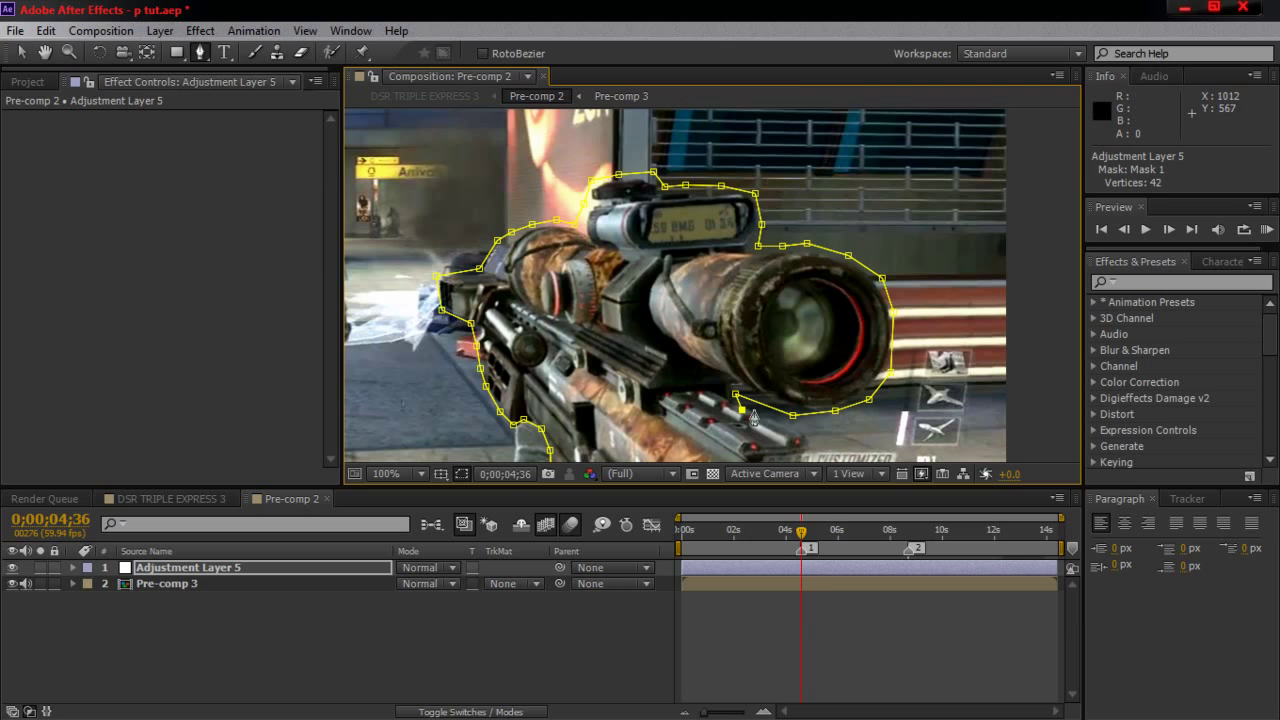
left_click(812, 432)
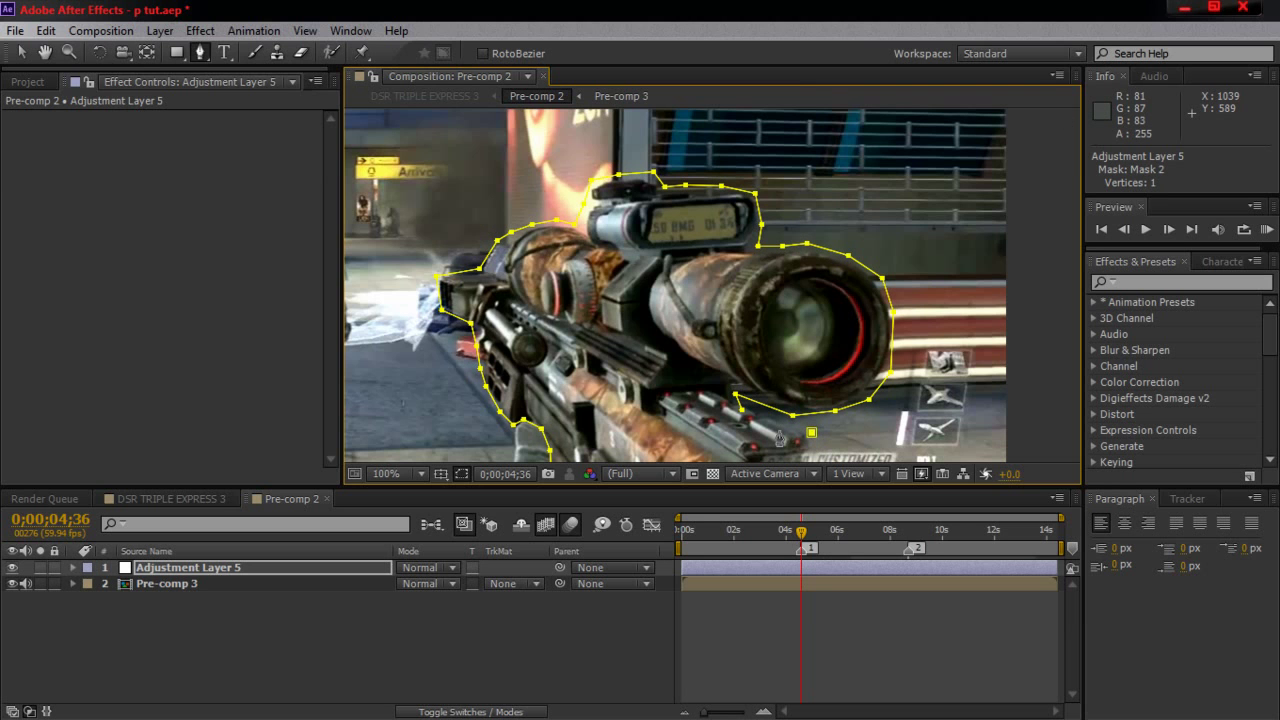
key("ctrl+z")
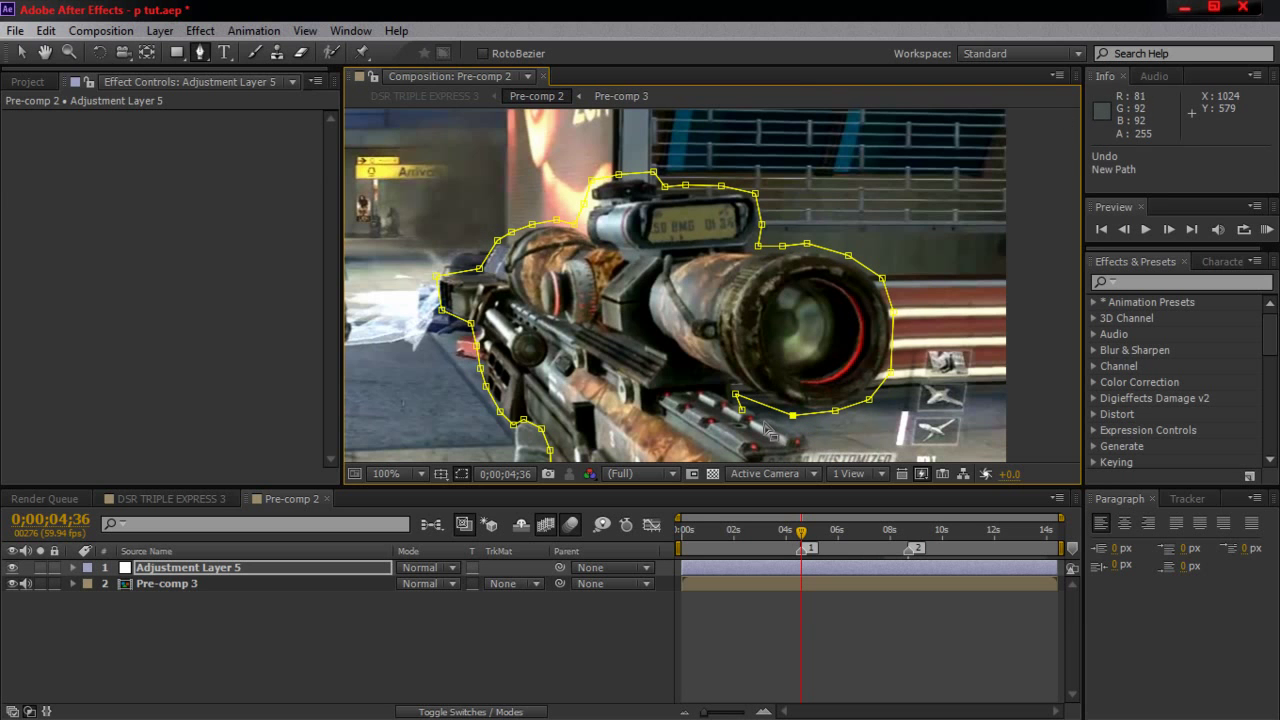
left_click(765, 412)
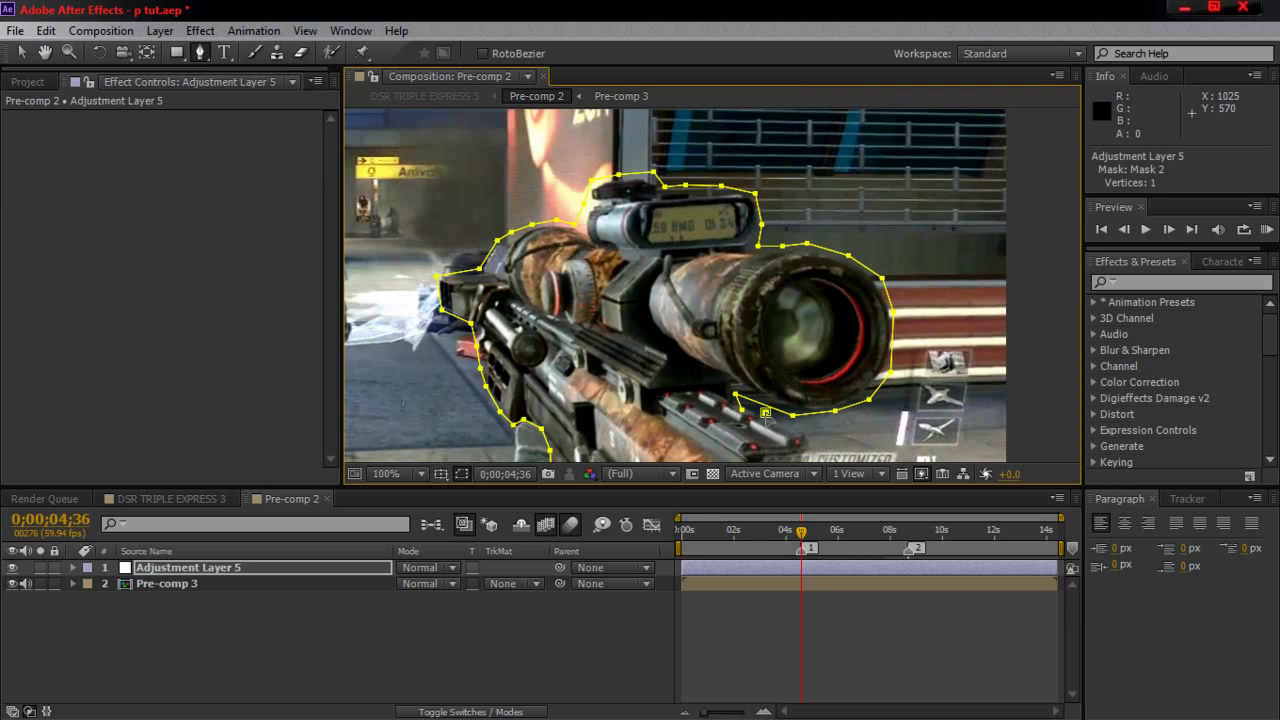
key("ctrl+z")
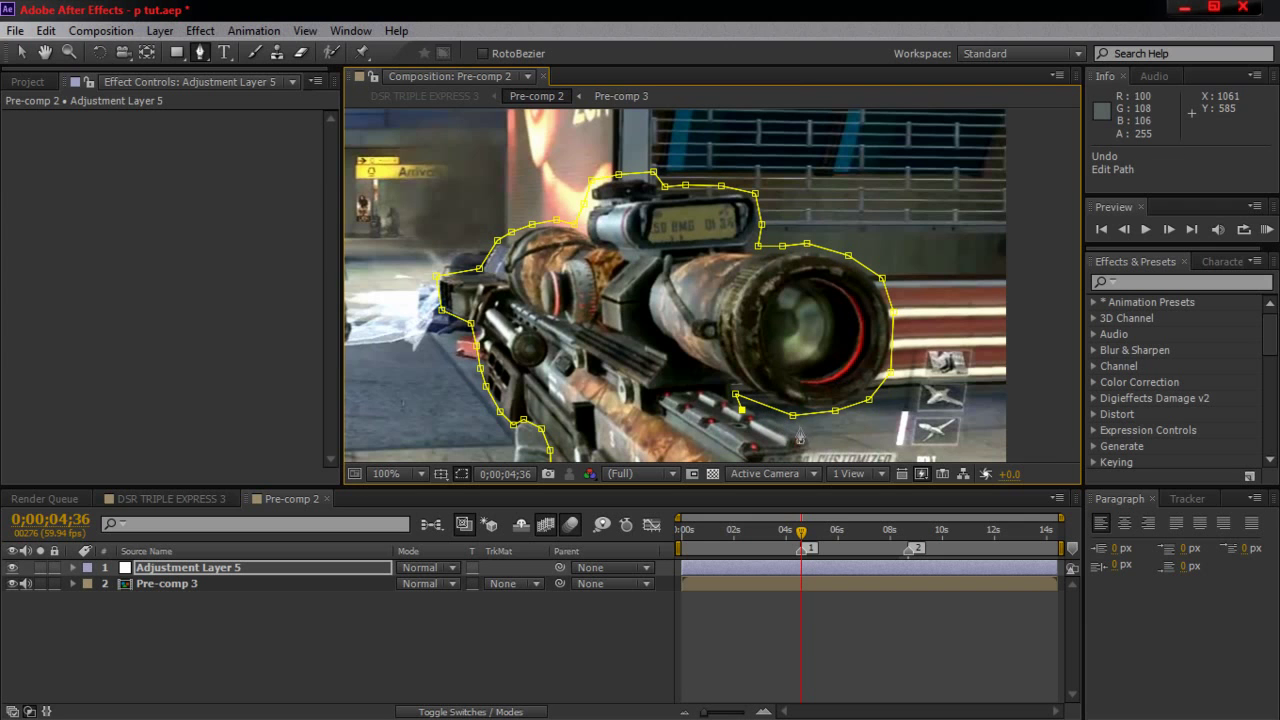
Step: Continue the mask path past the accessory rail's end and along the rifle stock's upper edge beside the ammo counter
left_click(802, 432)
left_click(813, 447)
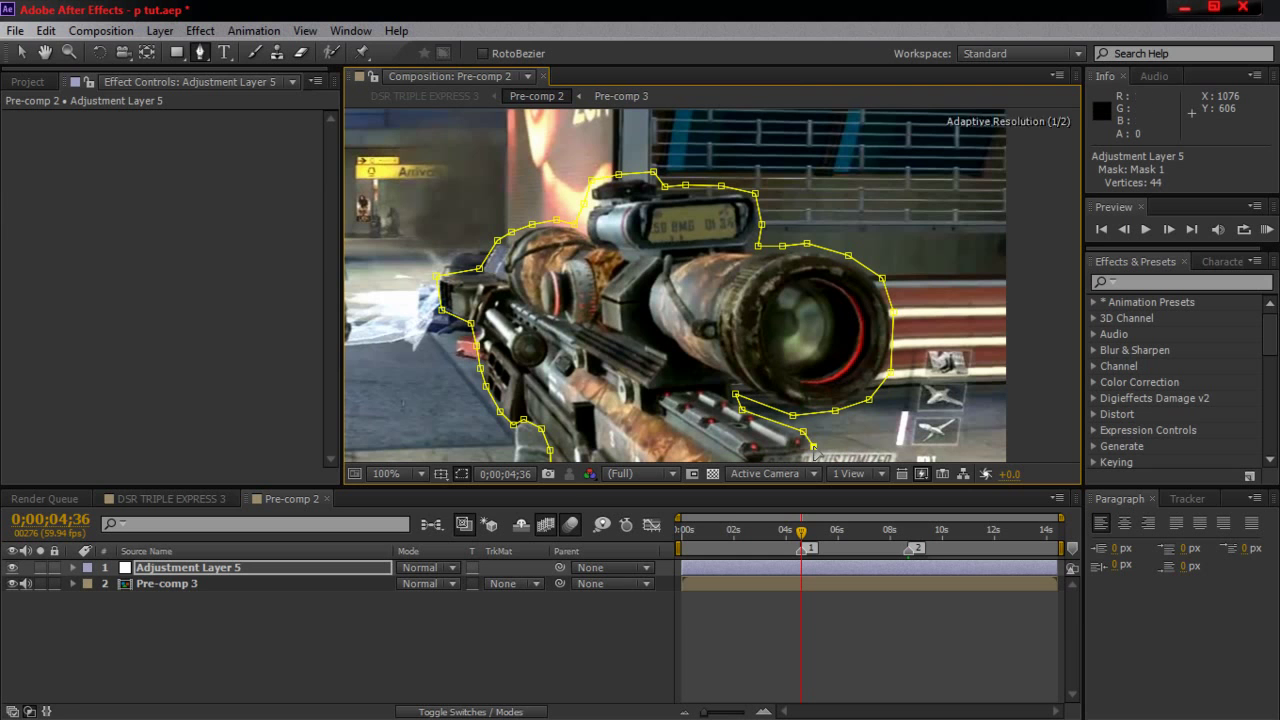
left_click_drag(815, 445, 817, 290)
left_click(804, 309)
left_click(827, 322)
left_click(852, 347)
left_click(889, 366)
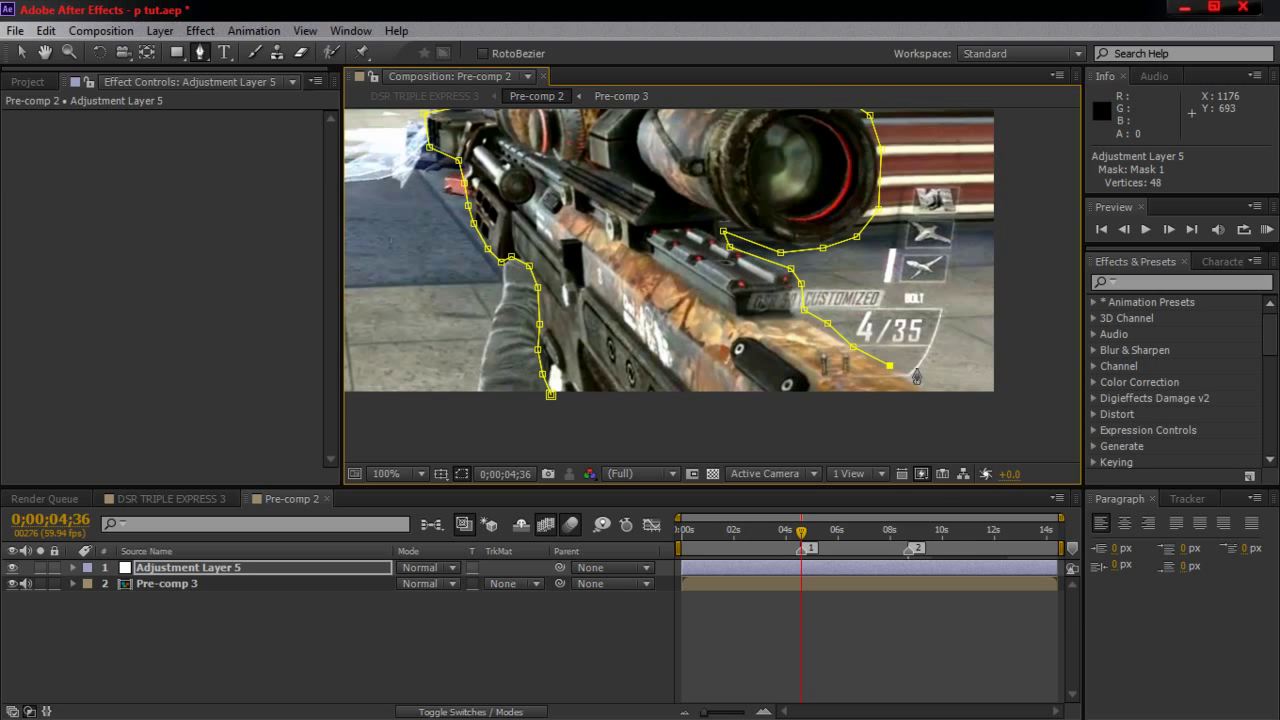
Step: Carry the mask path around the stock's end to just below the frame and close it at its starting vertex
left_click(917, 370)
left_click(923, 405)
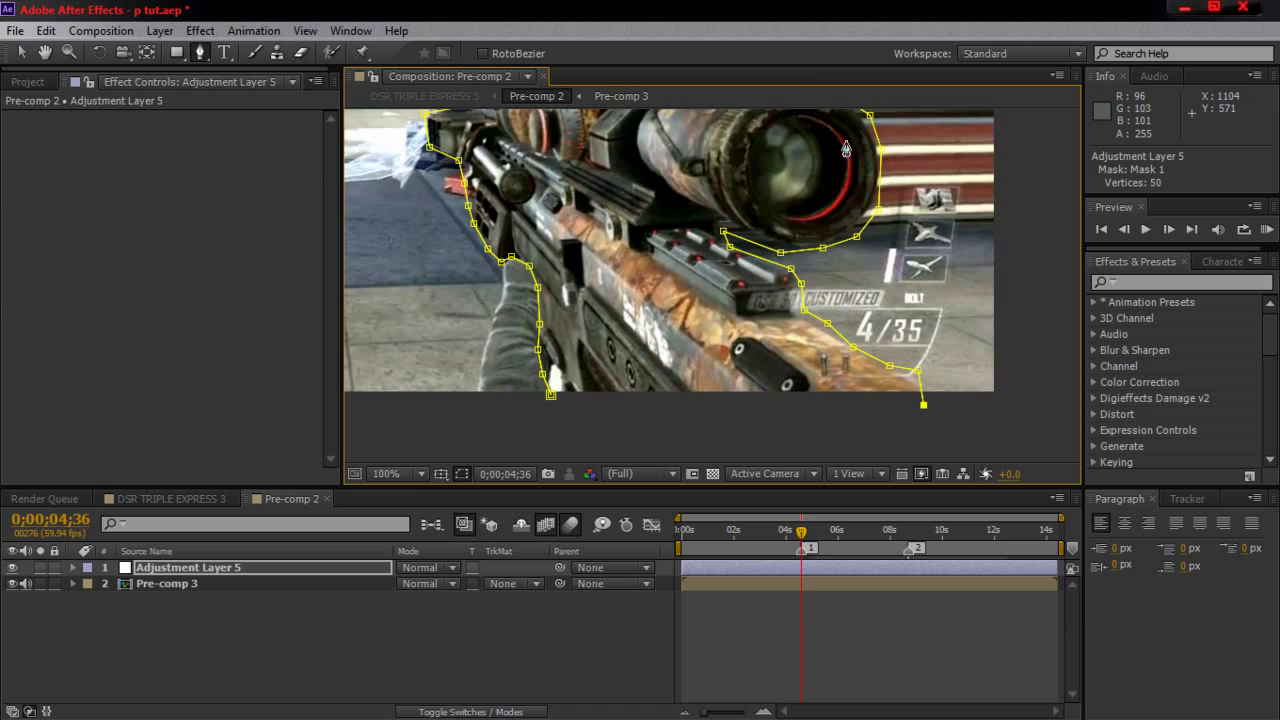
left_click(550, 396)
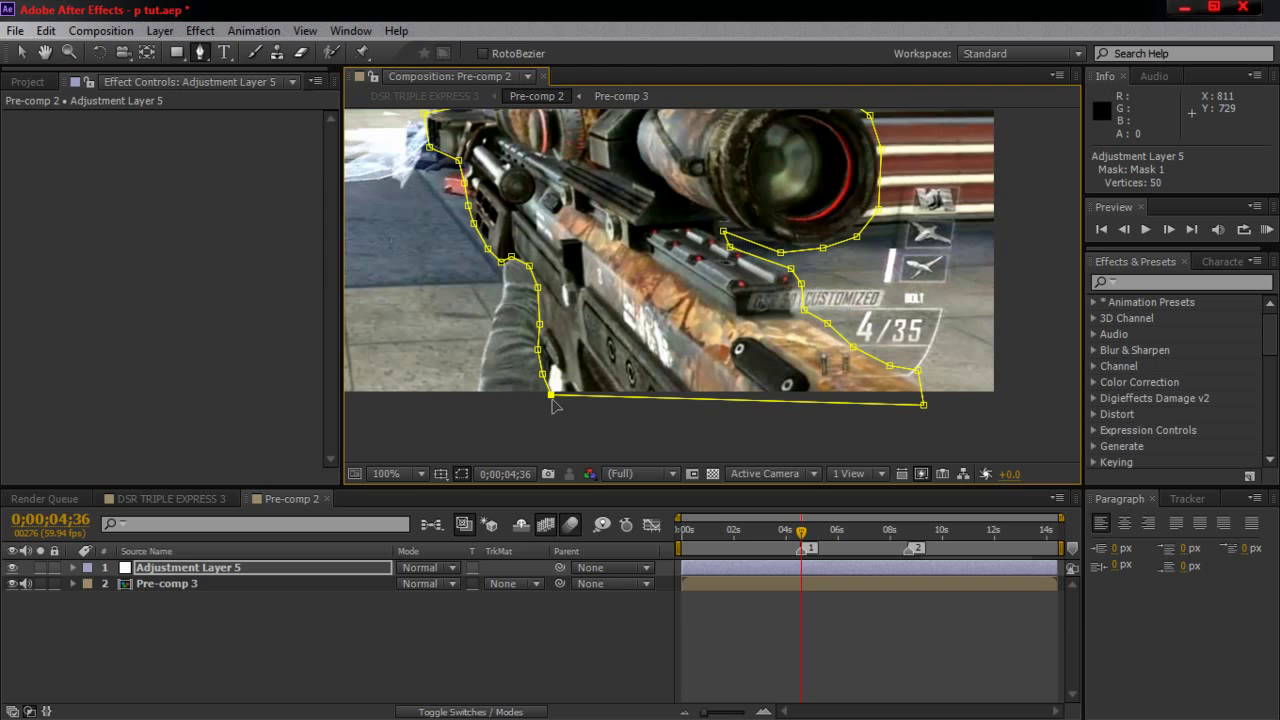
Step: Fit the whole frame in view and apply the Displacement Map effect to the masked Adjustment Layer 5
left_click(390, 475)
left_click(455, 150)
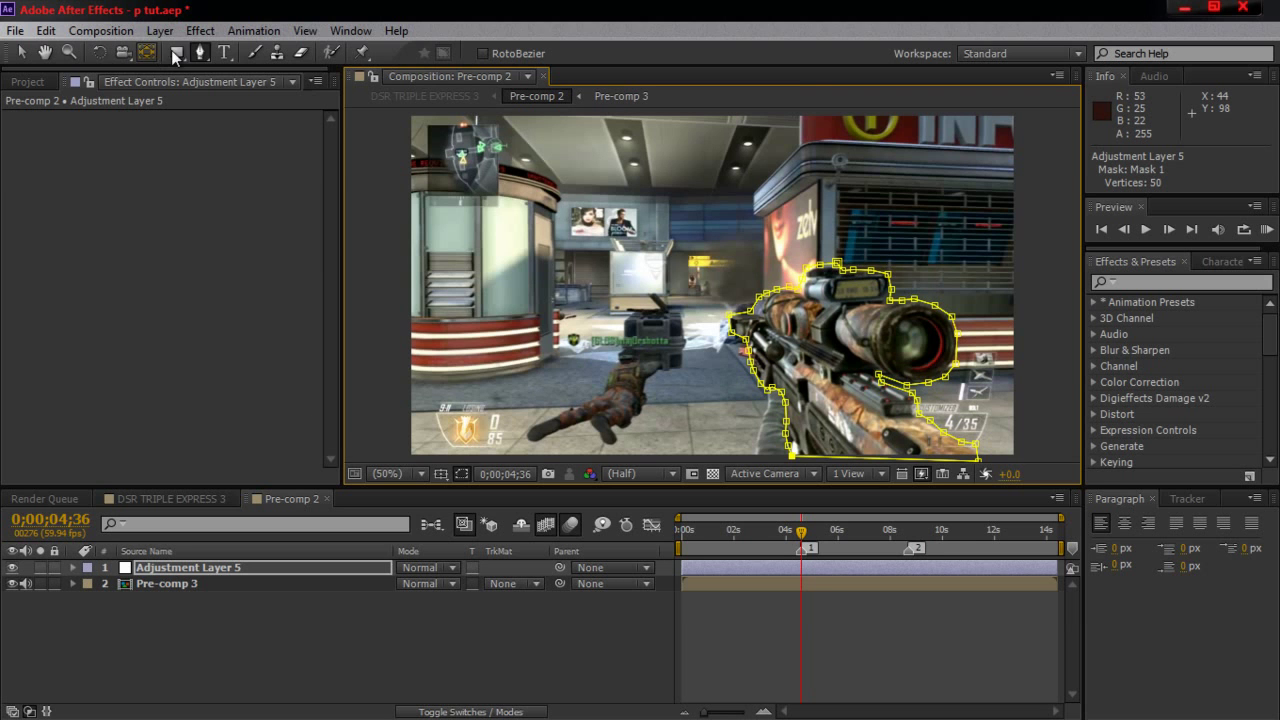
left_click(200, 31)
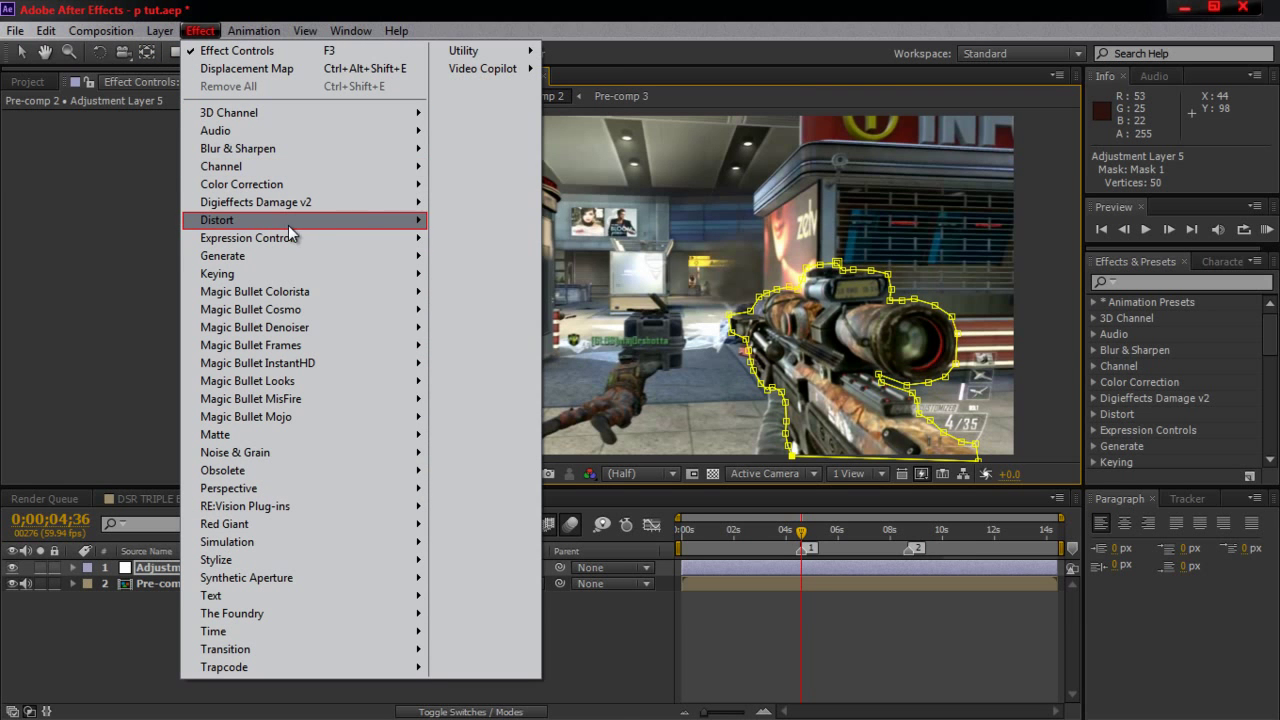
mouse_move(365, 223)
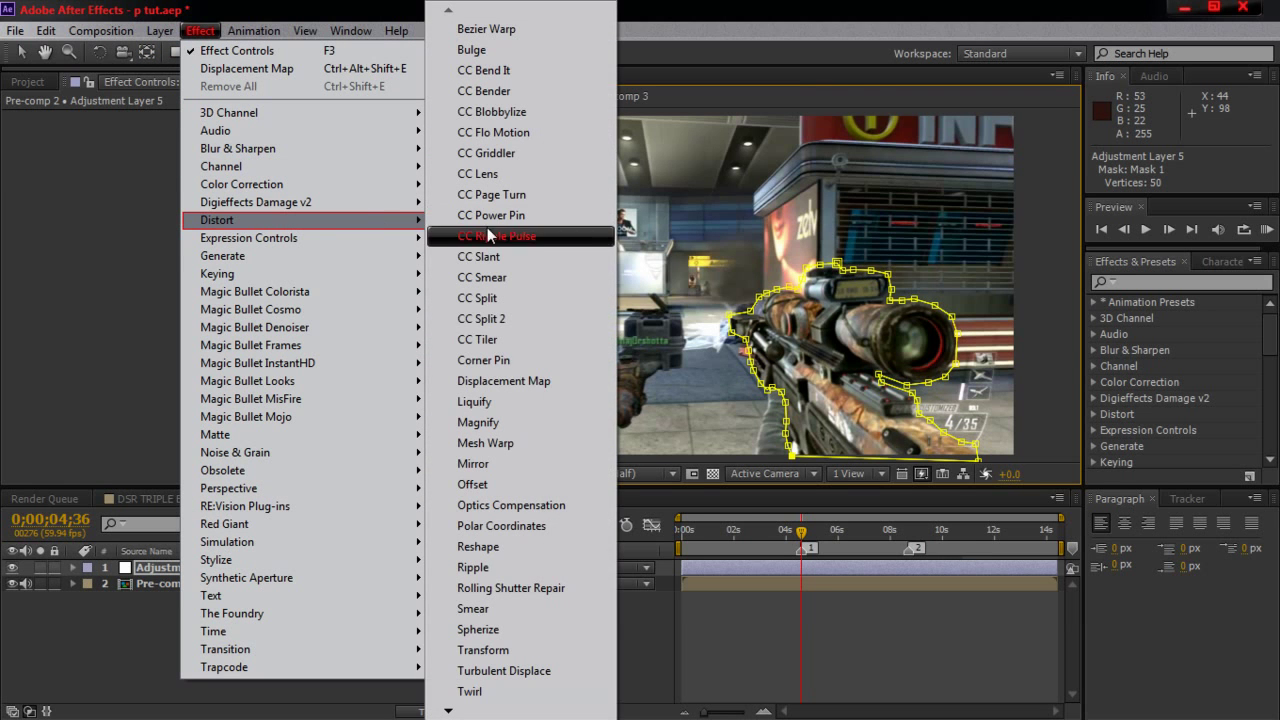
left_click(553, 388)
key("v")
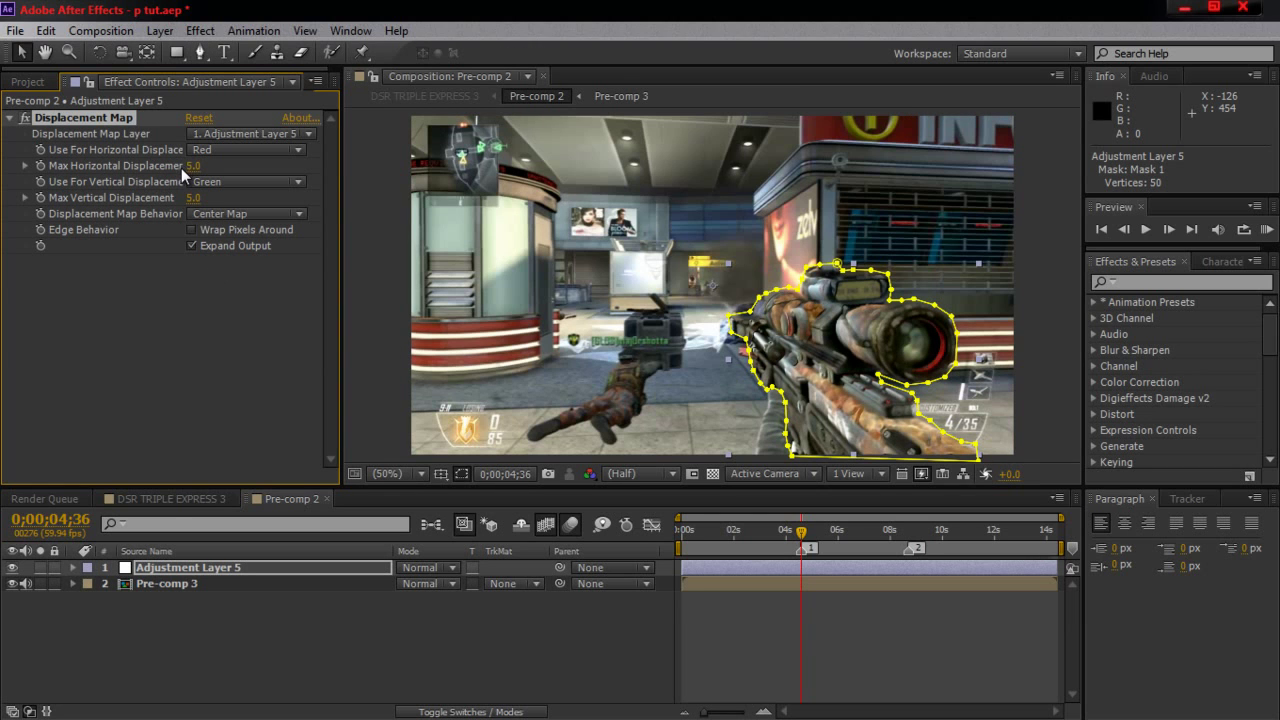
Step: Match Adjustment Layer 5's displacement to Adjustment Layer 4 in DSR TRIPLE EXPRESS 3: maximum horizontal 80, maximum vertical 150
left_click(167, 498)
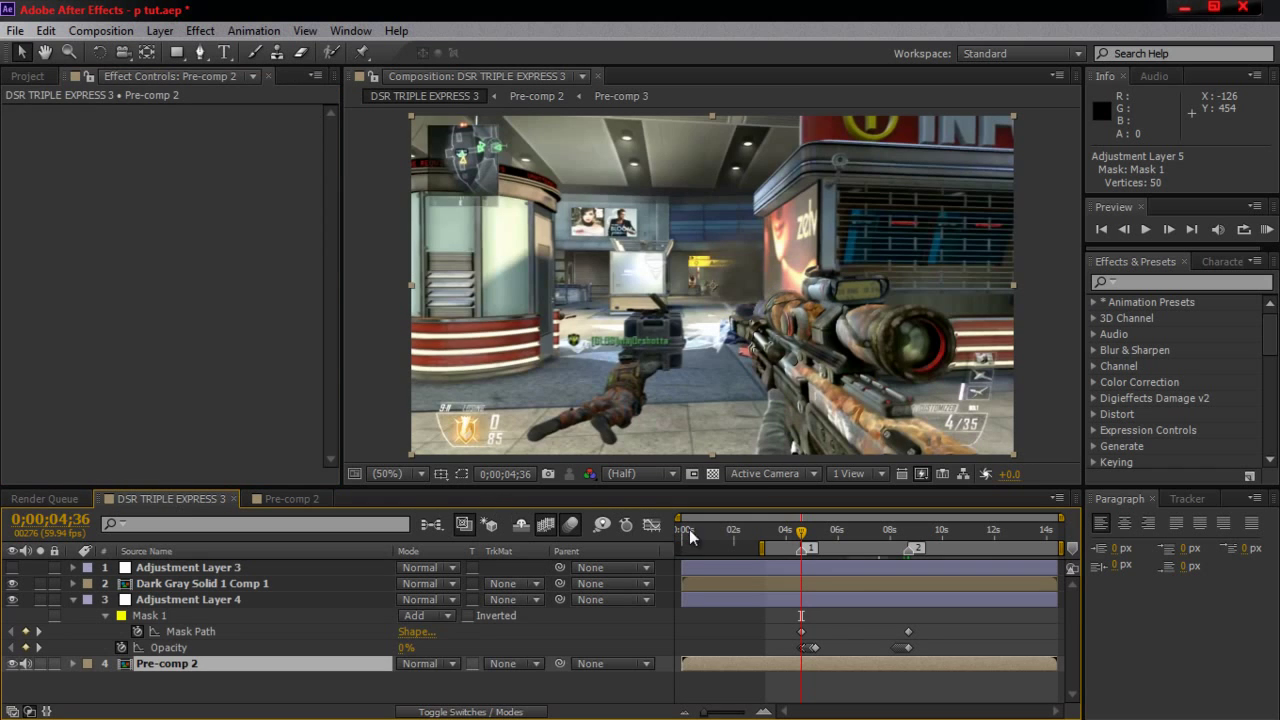
left_click_drag(877, 538, 869, 534)
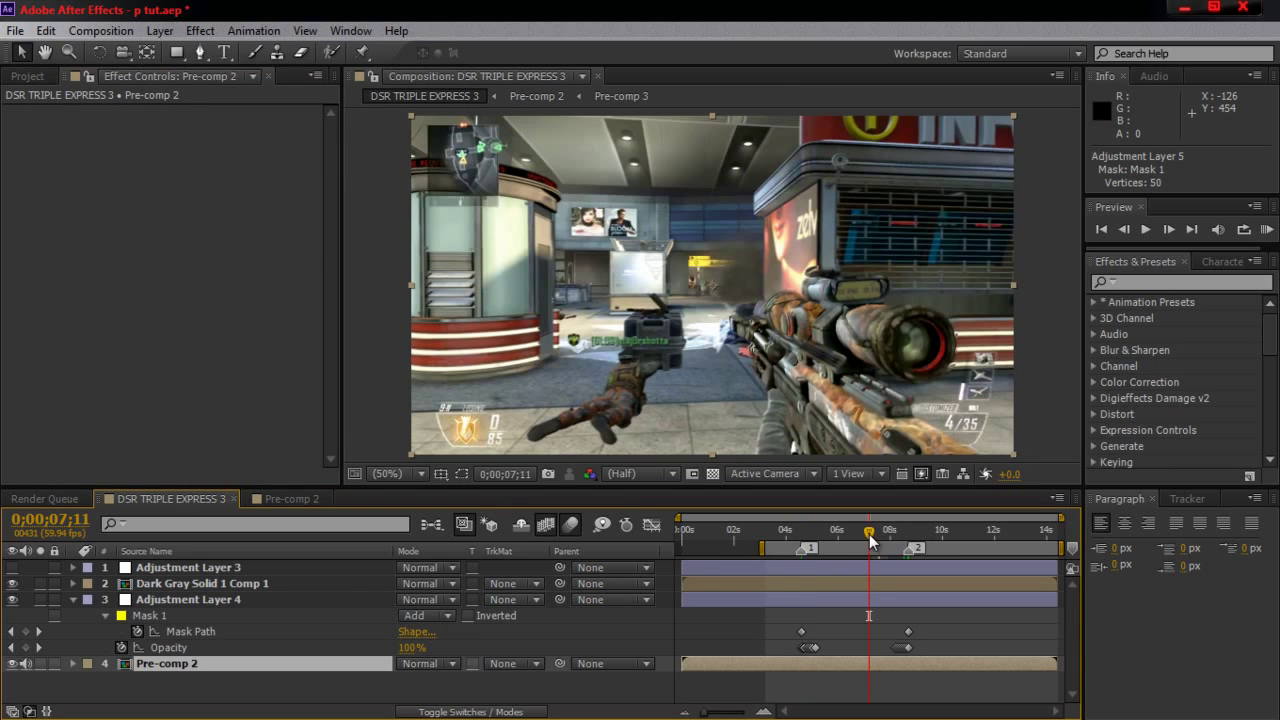
left_click(225, 596)
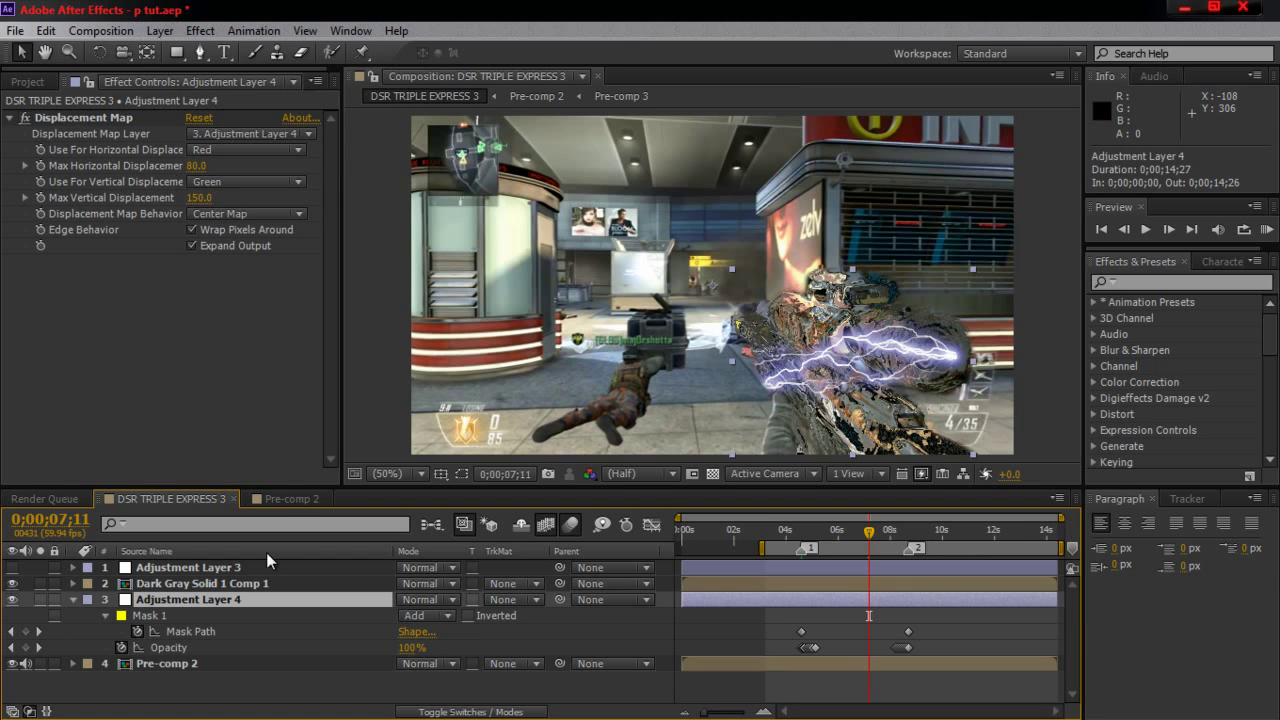
left_click(291, 497)
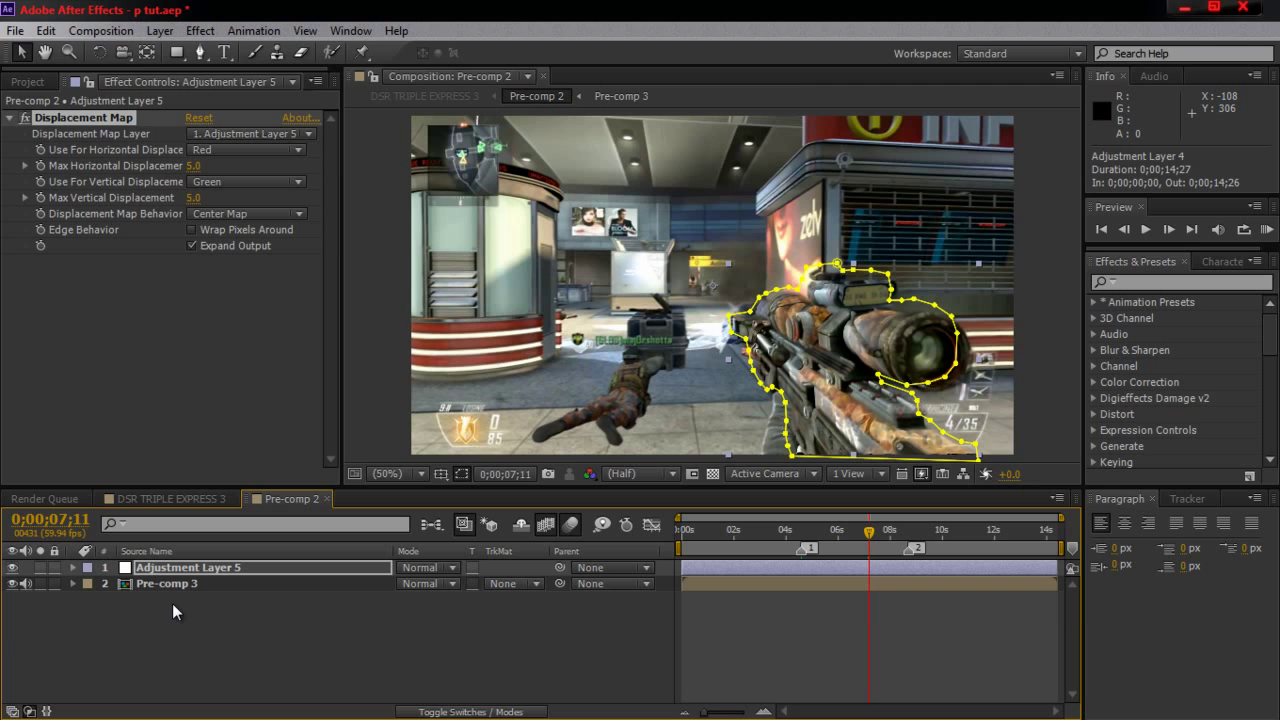
left_click(194, 165)
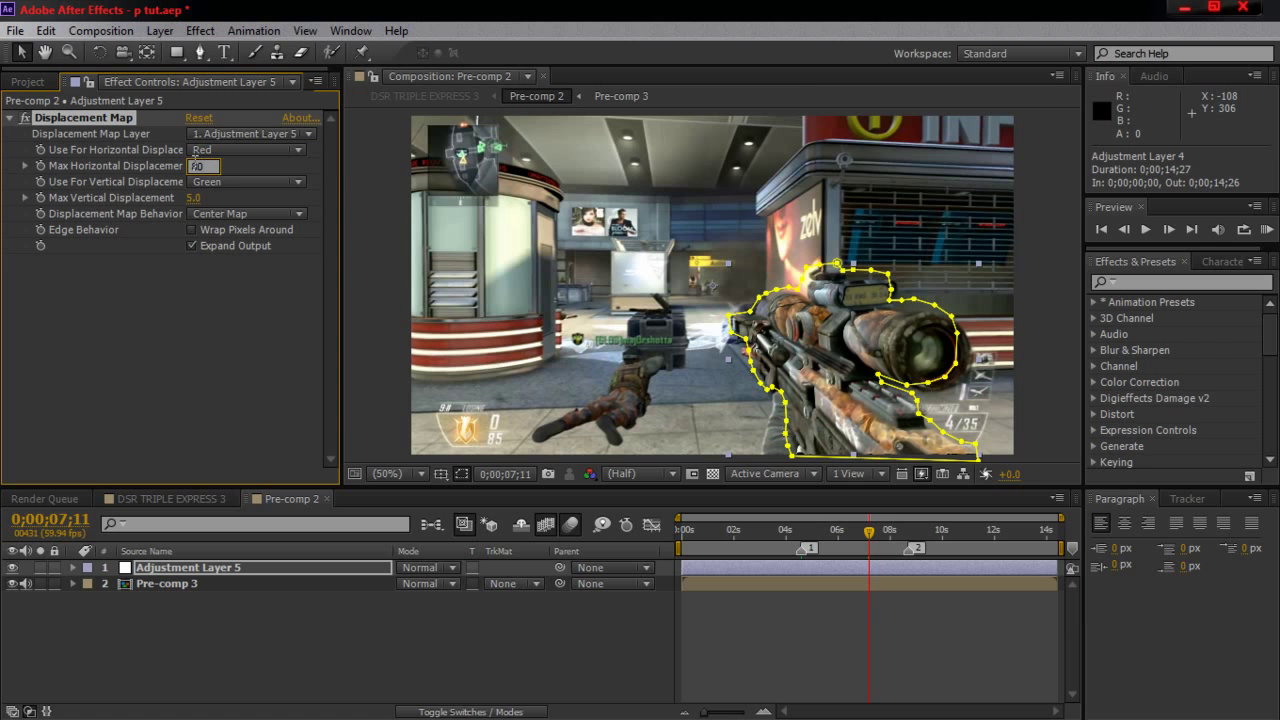
left_click(197, 197)
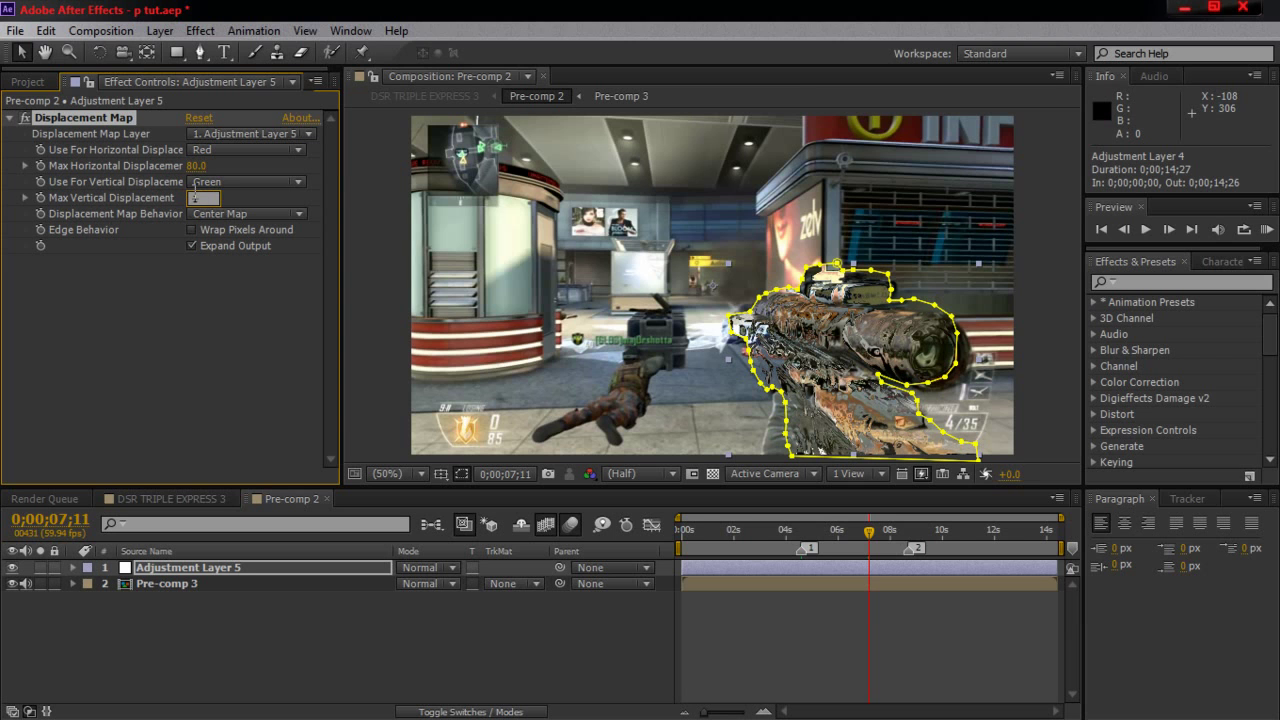
type("-50")
key("Return")
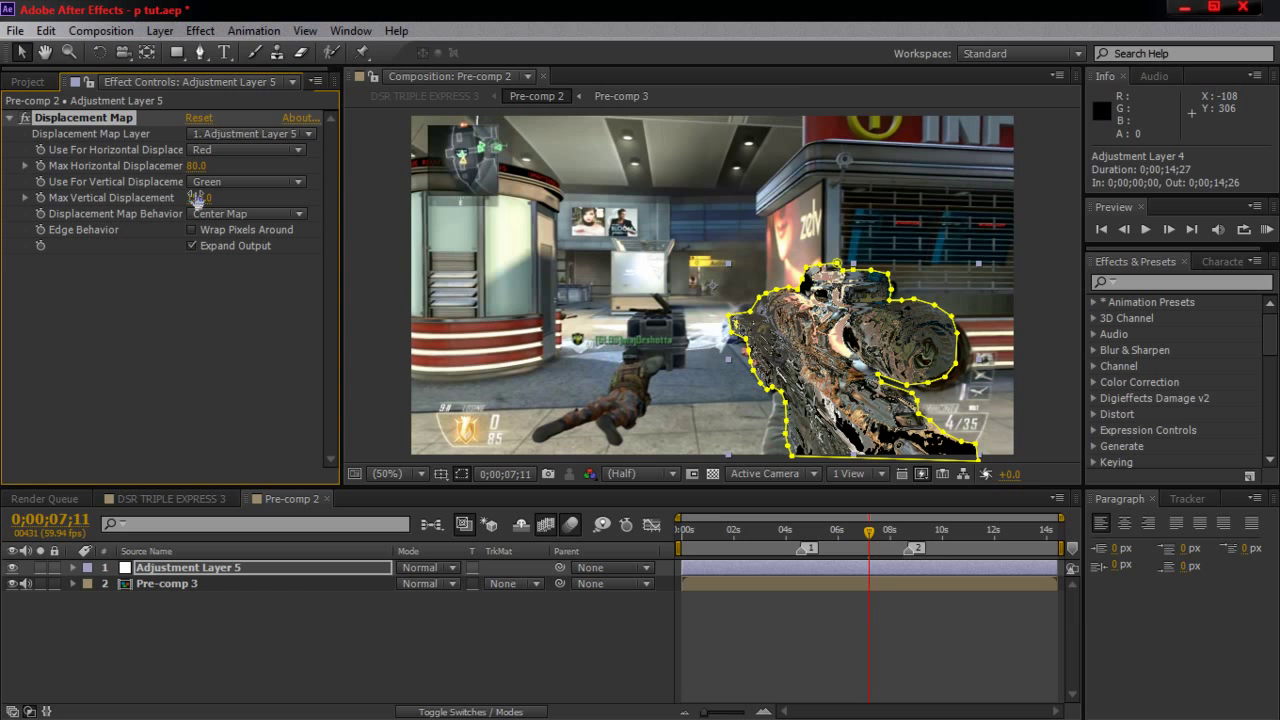
left_click_drag(197, 198, 397, 198)
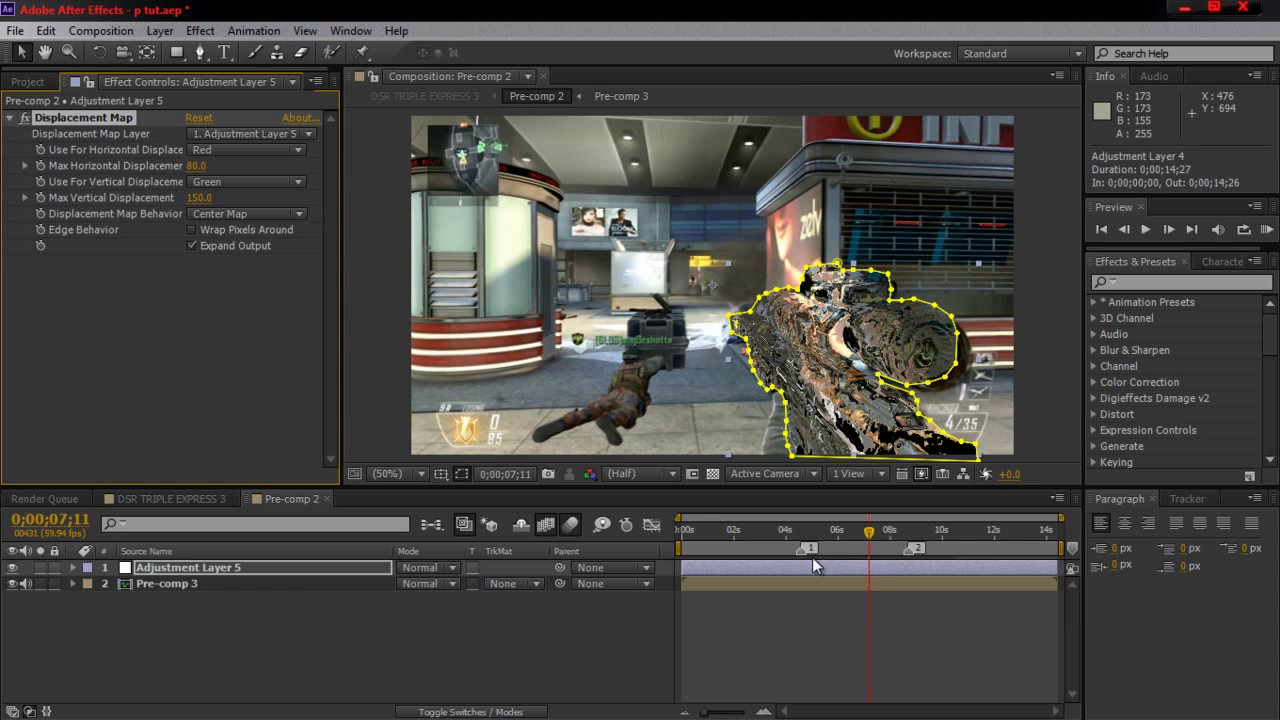
Step: At 0;00;04;36, reveal Adjustment Layer 5's mask properties and start keyframing Mask Path
left_click_drag(868, 537, 804, 537)
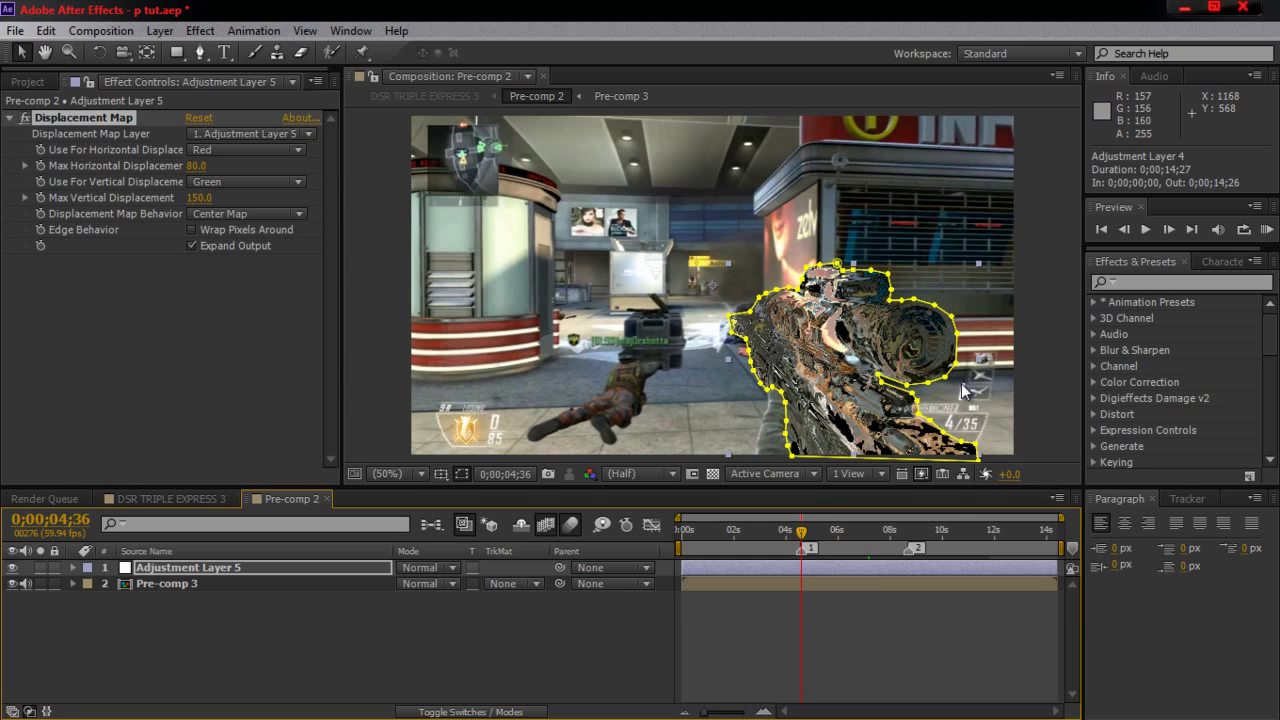
left_click(459, 472)
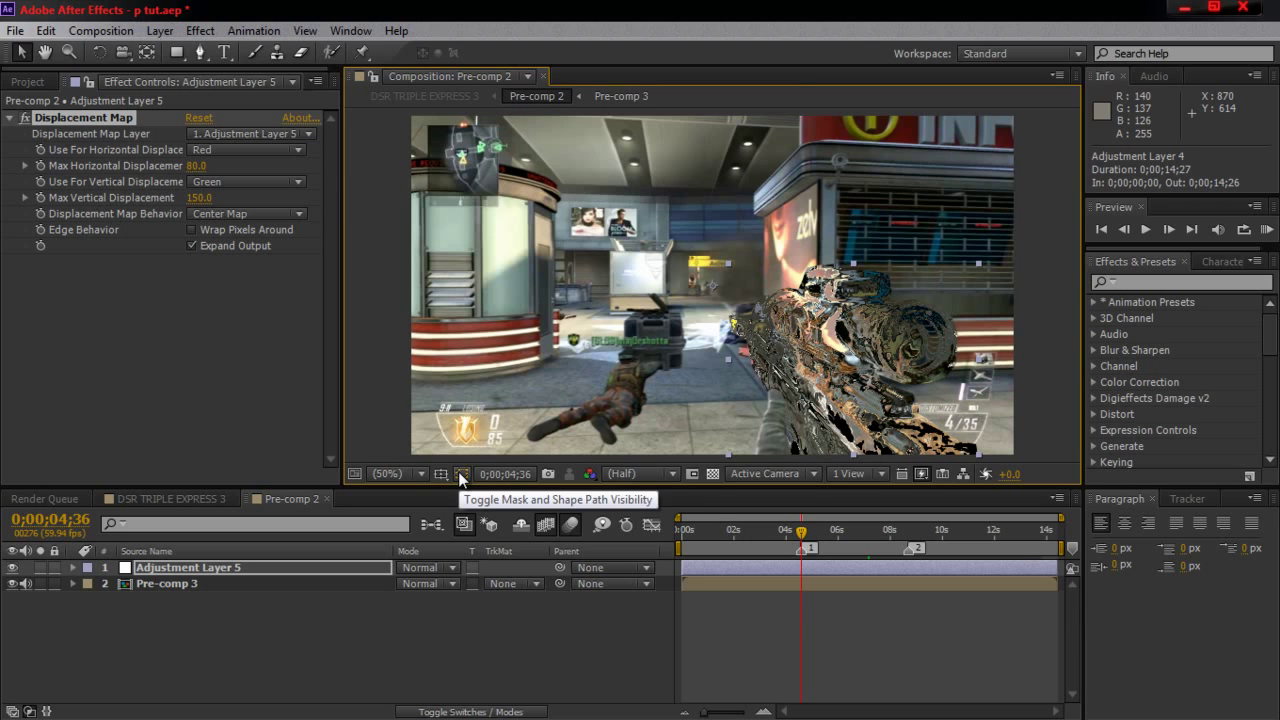
left_click(459, 472)
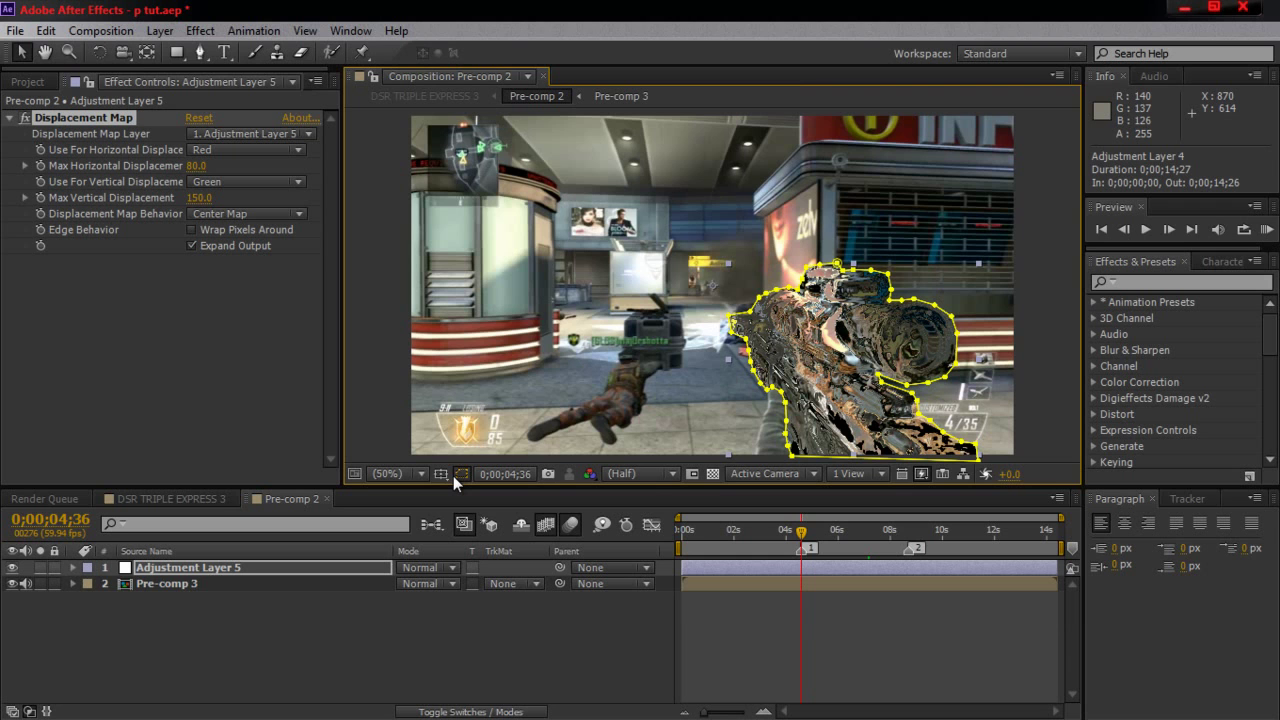
key("m")
key("m")
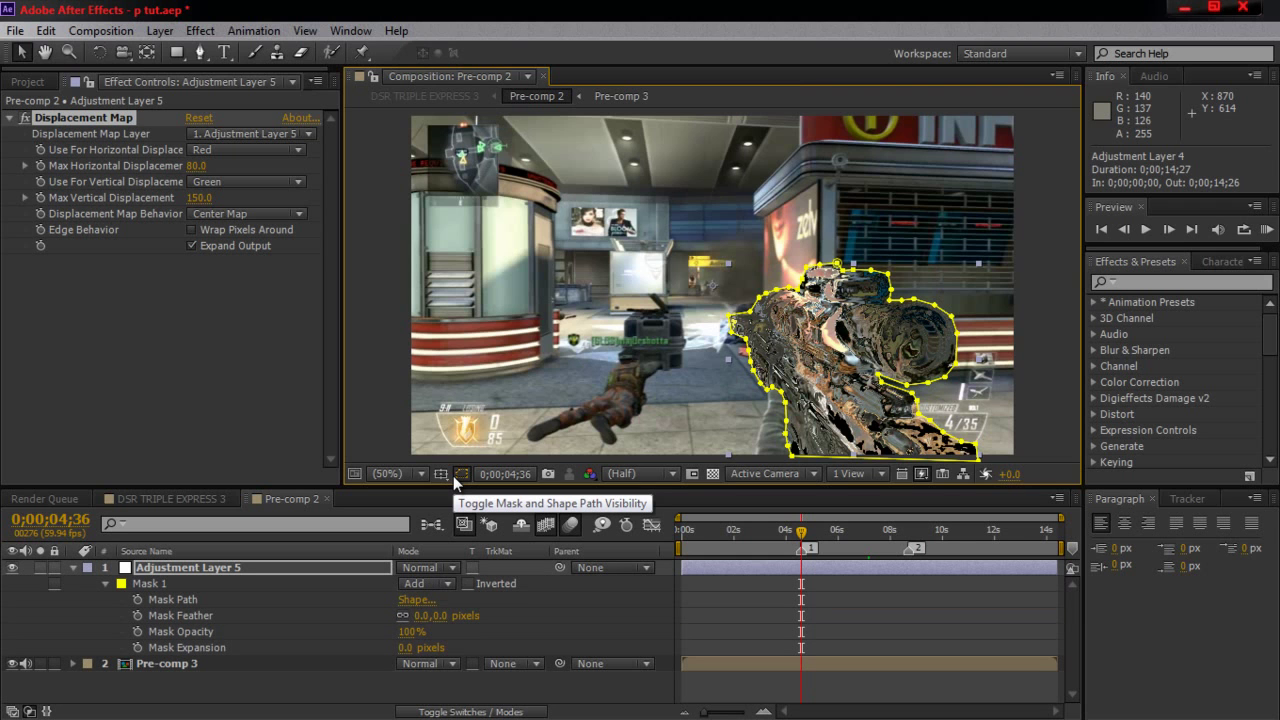
left_click(137, 600)
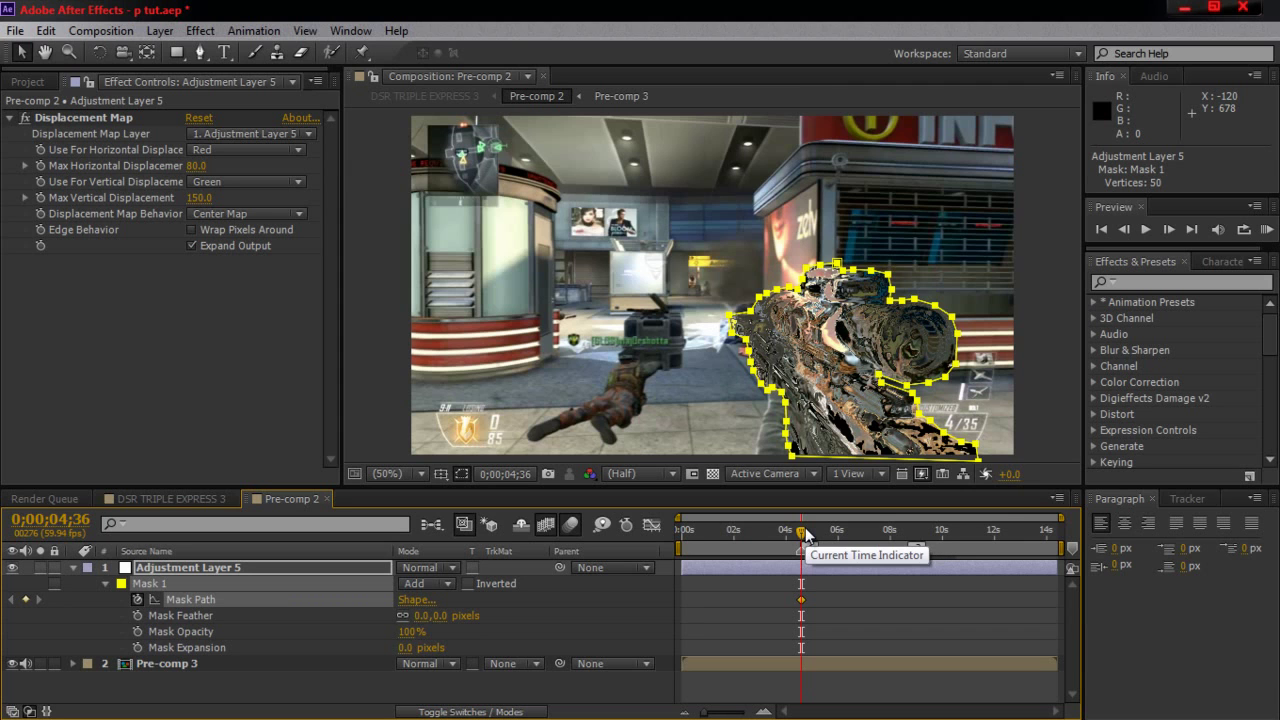
Step: Go to marker 2 at 0;00;08;43 and hide Adjustment Layer 5 to see the undistorted rifle
left_click_drag(803, 533, 909, 542)
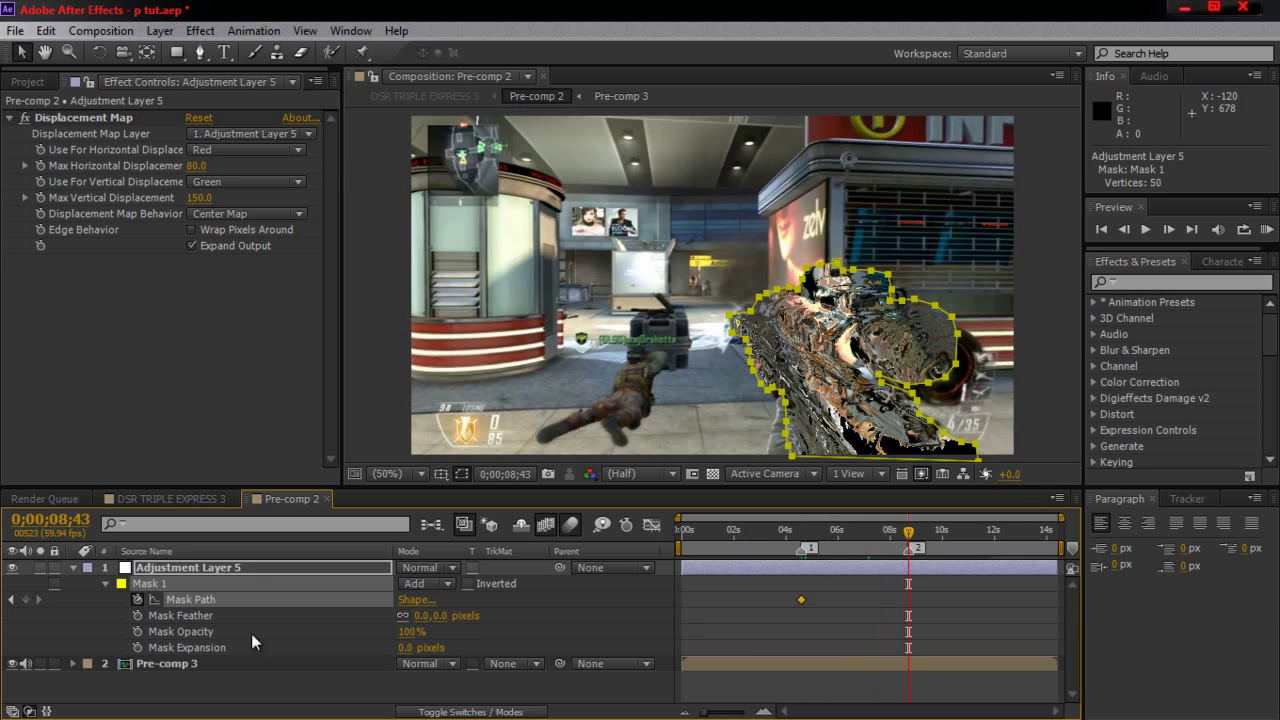
left_click(244, 568)
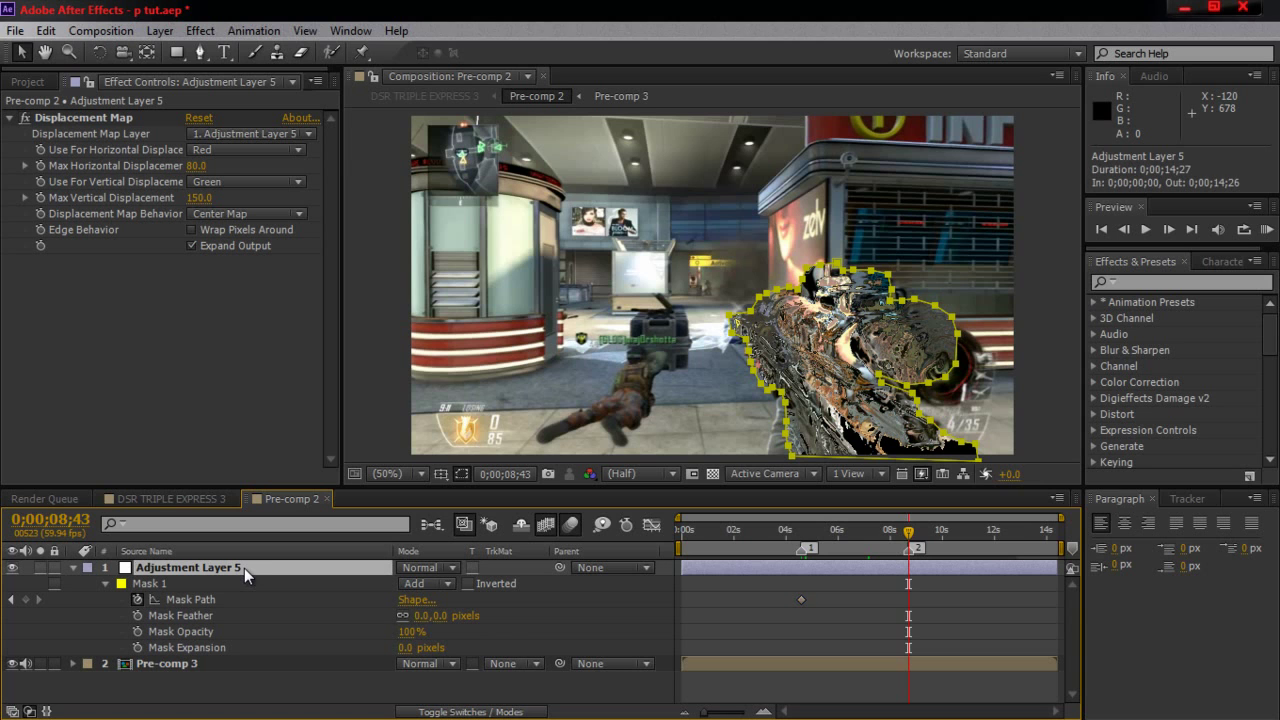
left_click(12, 567)
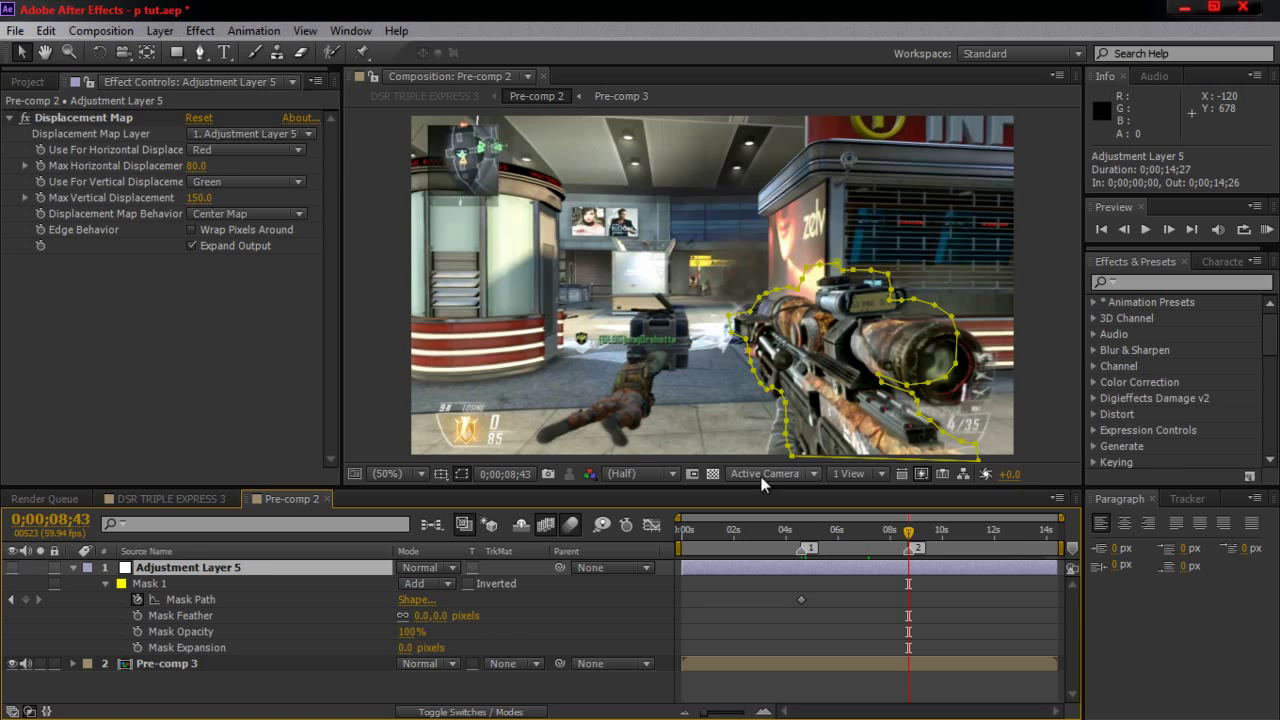
Step: Move the mask vertices around and beneath the large scope eyepiece to match the rifle's position at 0;00;08;43
left_click_drag(960, 400, 822, 362)
key("period")
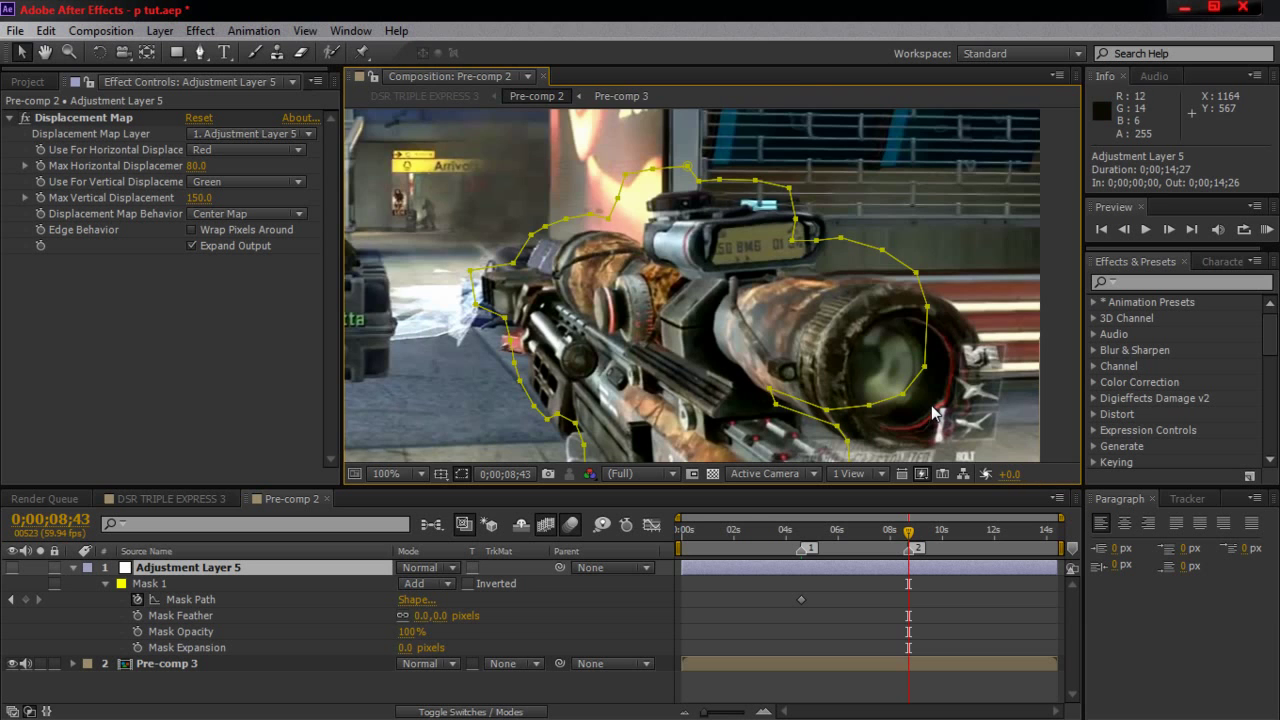
key("h")
left_click_drag(935, 410, 768, 314)
key("v")
left_click_drag(695, 300, 716, 347)
left_click_drag(648, 300, 605, 336)
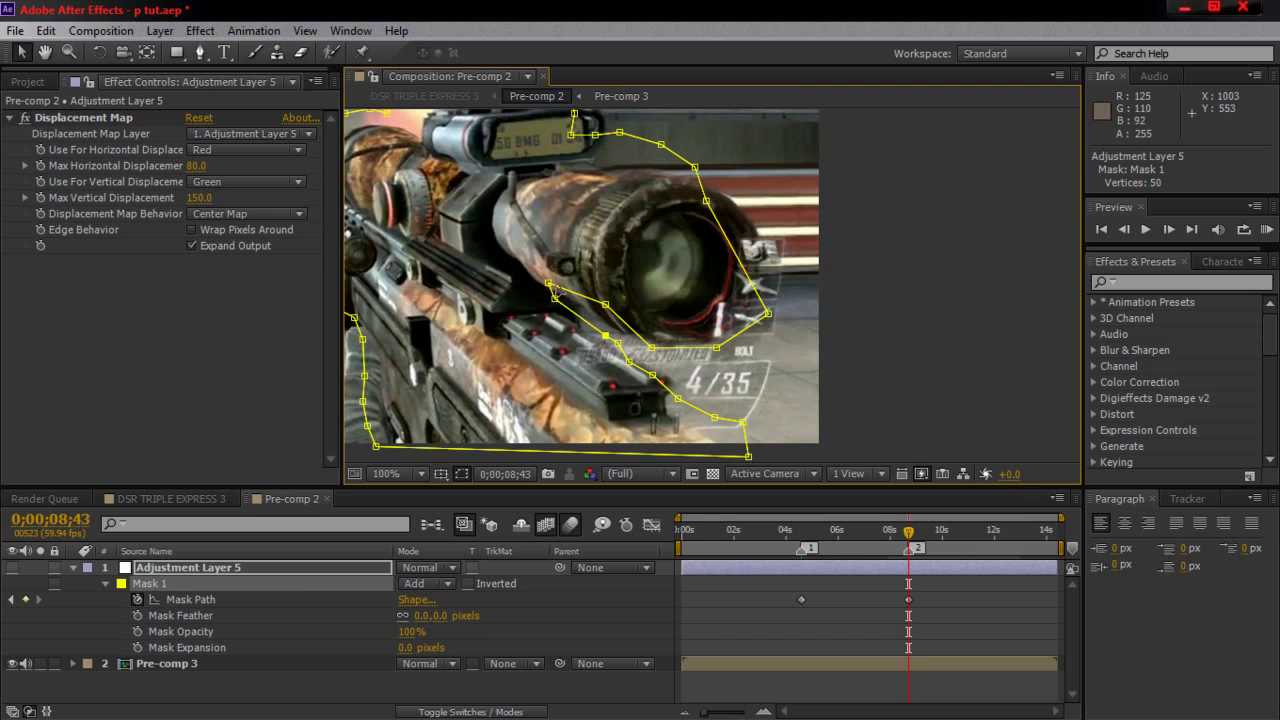
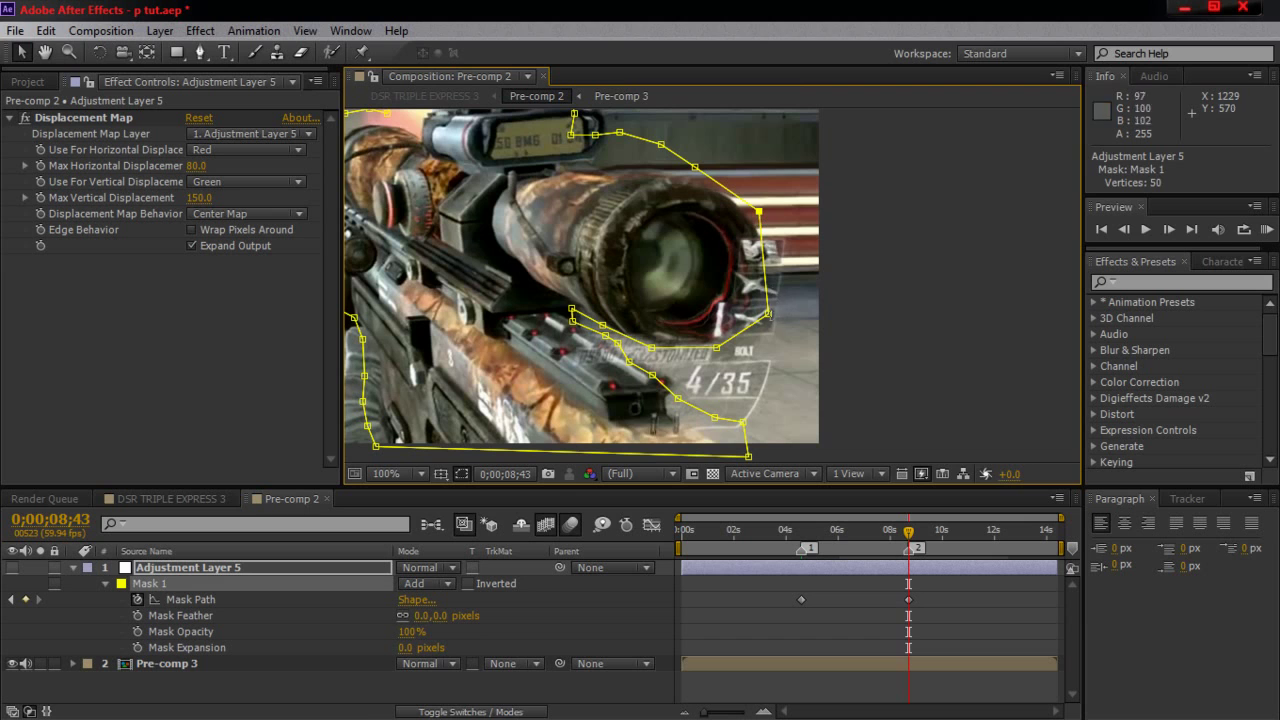
left_click_drag(767, 313, 772, 283)
left_click_drag(695, 167, 610, 129)
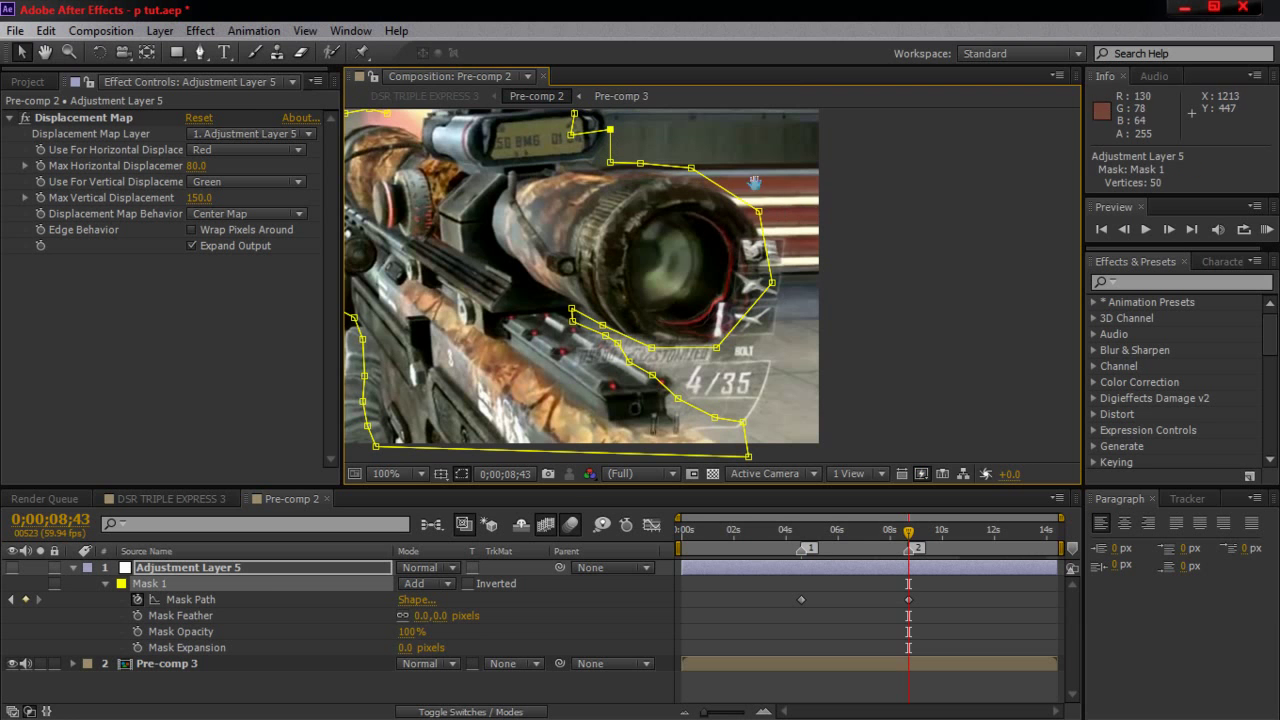
Step: Fit the mask vertices around the display unit on top and along the upper edge of the scope's front part
left_click_drag(752, 180, 816, 319)
left_click_drag(673, 269, 657, 238)
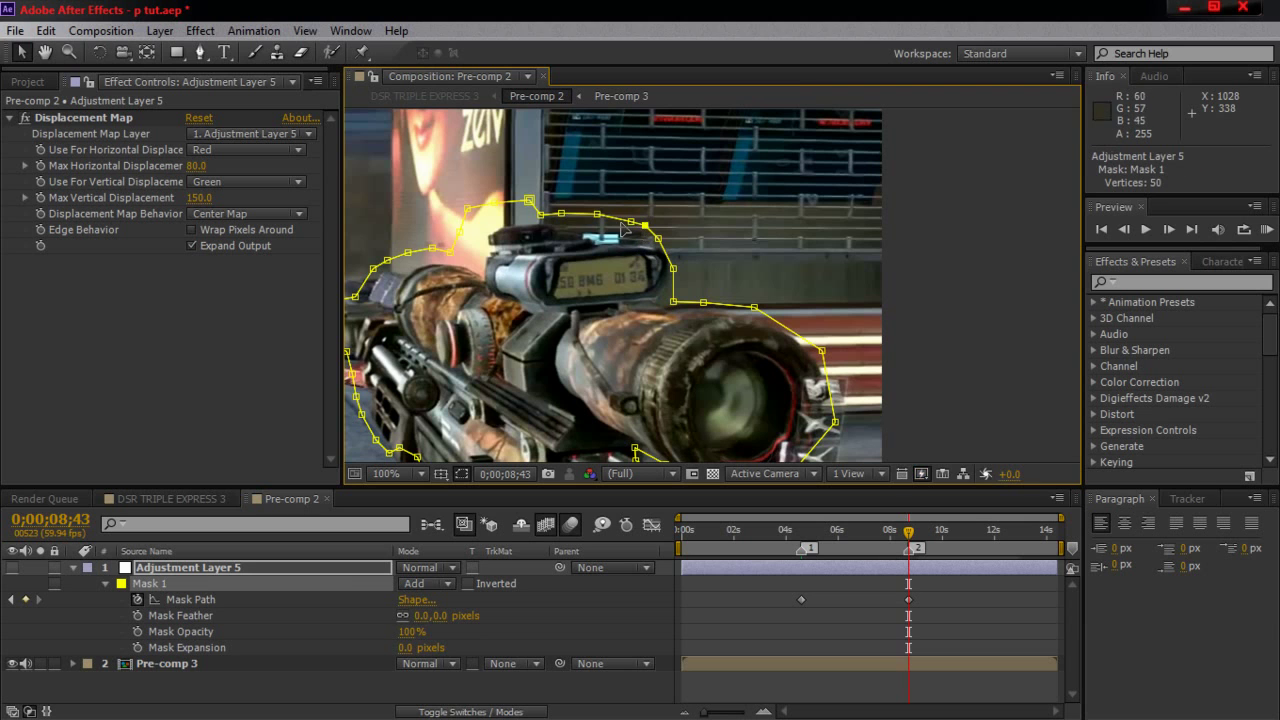
left_click_drag(597, 214, 618, 236)
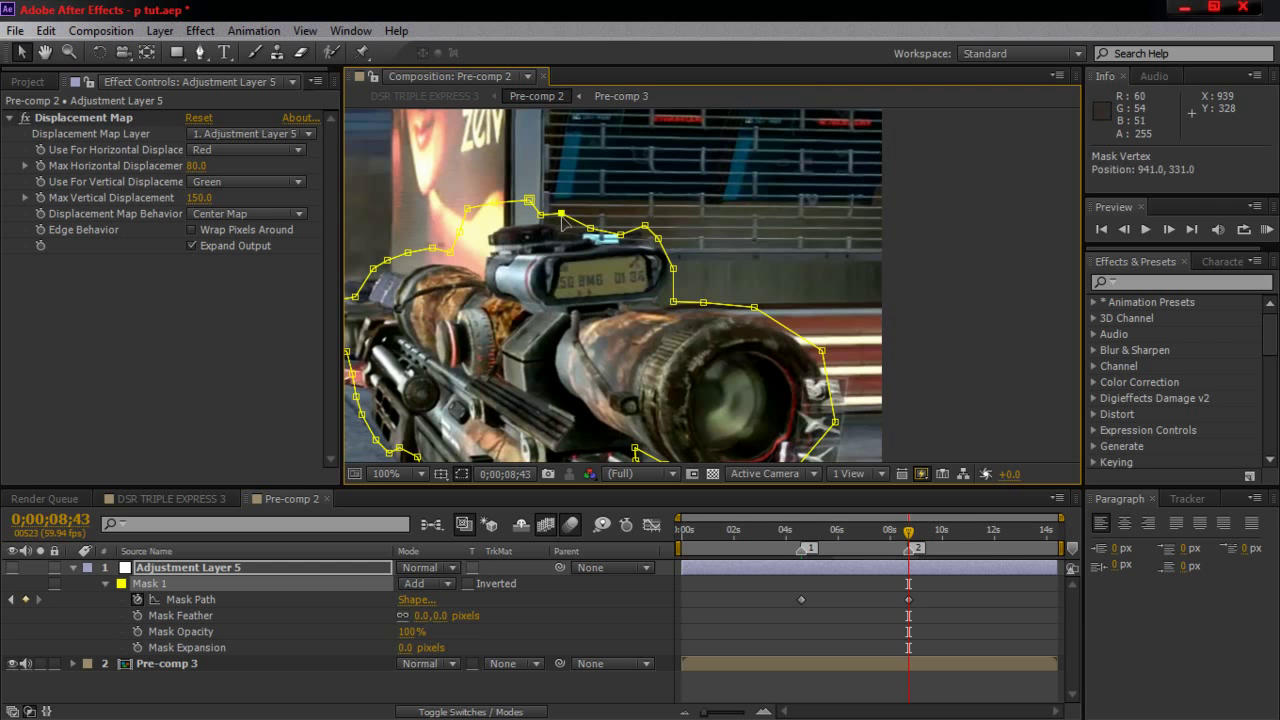
left_click_drag(528, 202, 410, 262)
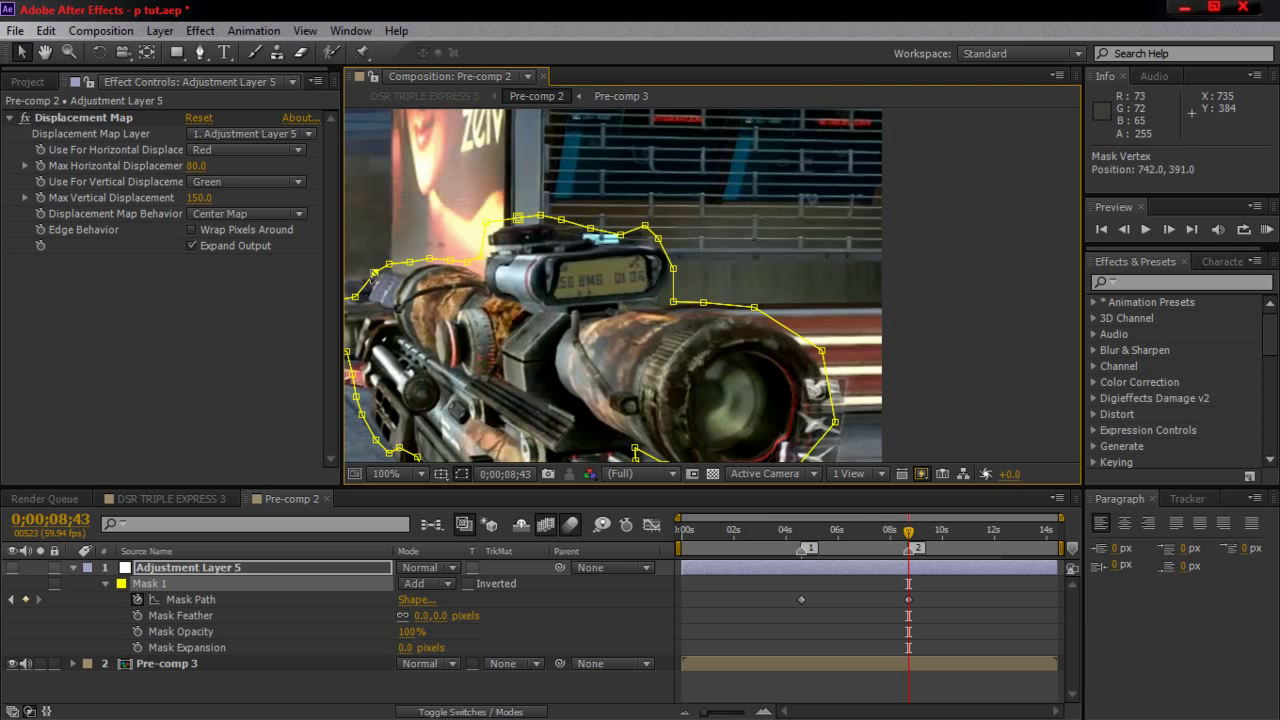
Step: Fit the mask vertices around the rifle's muzzle and down the barrel and lower body edge beside the gloved hand
left_click_drag(421, 327, 581, 248)
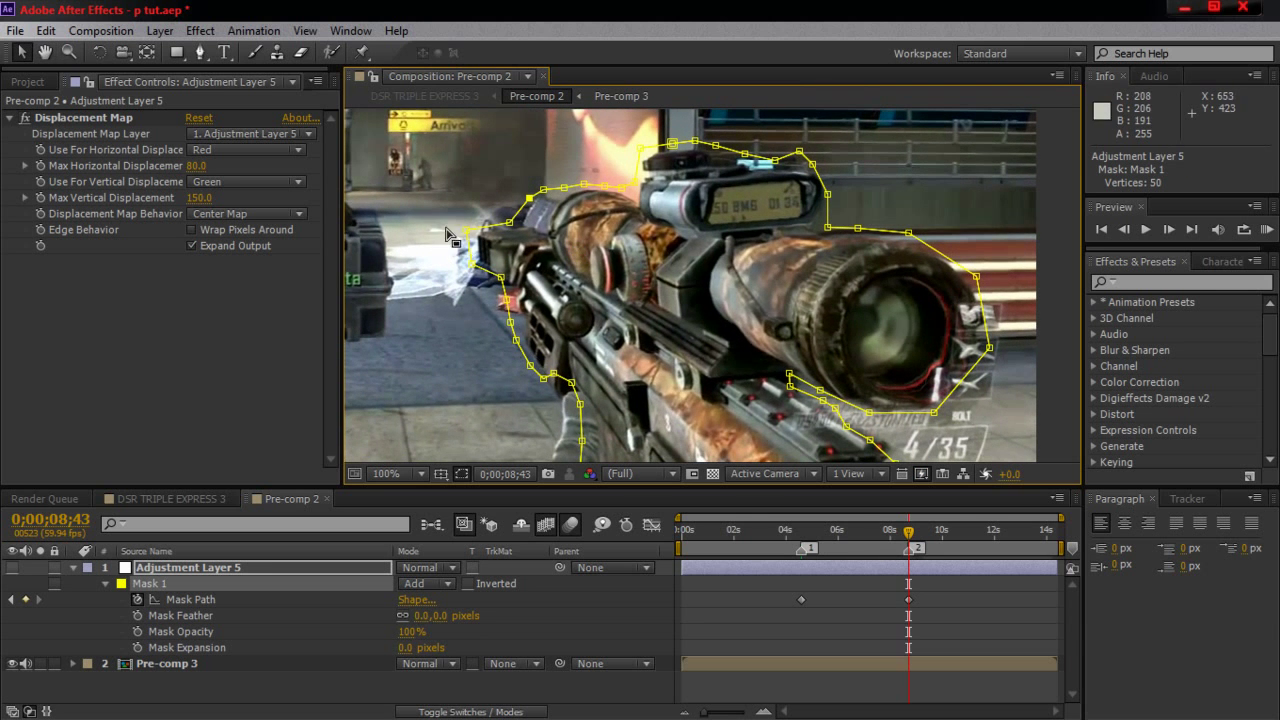
left_click_drag(467, 233, 592, 406)
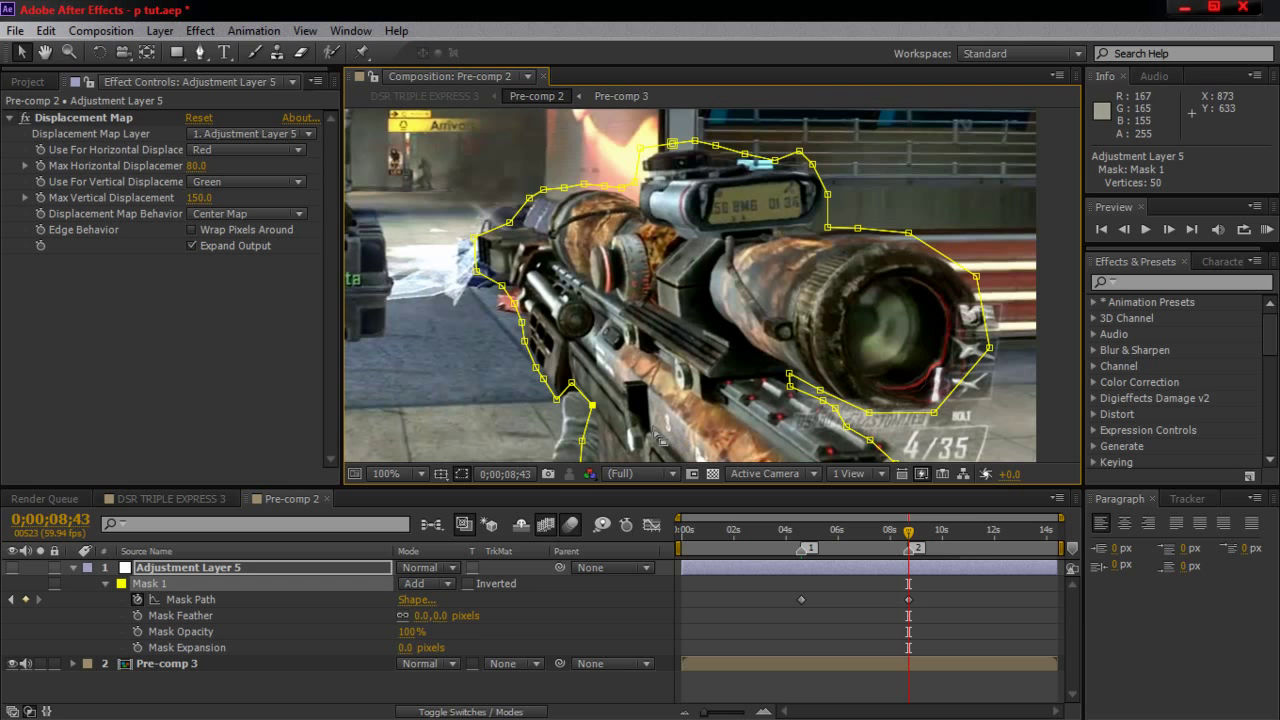
key("space")
left_click_drag(660, 436, 596, 281)
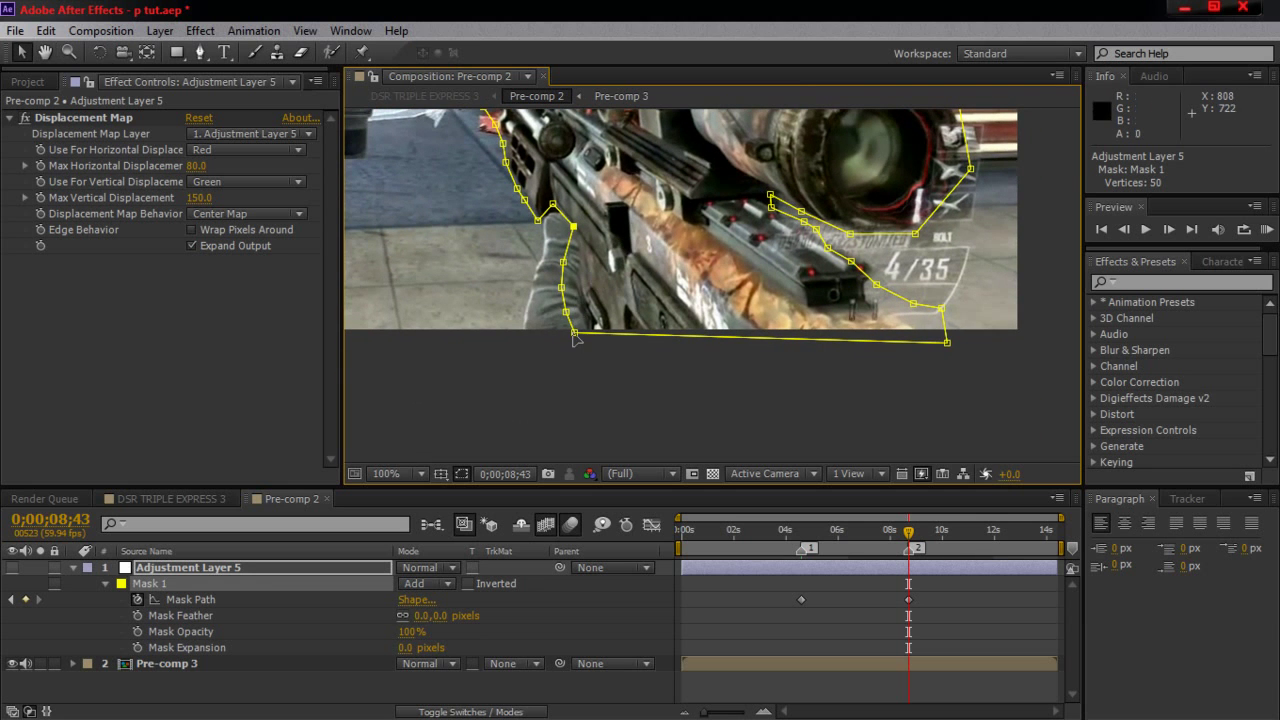
left_click_drag(574, 332, 578, 261)
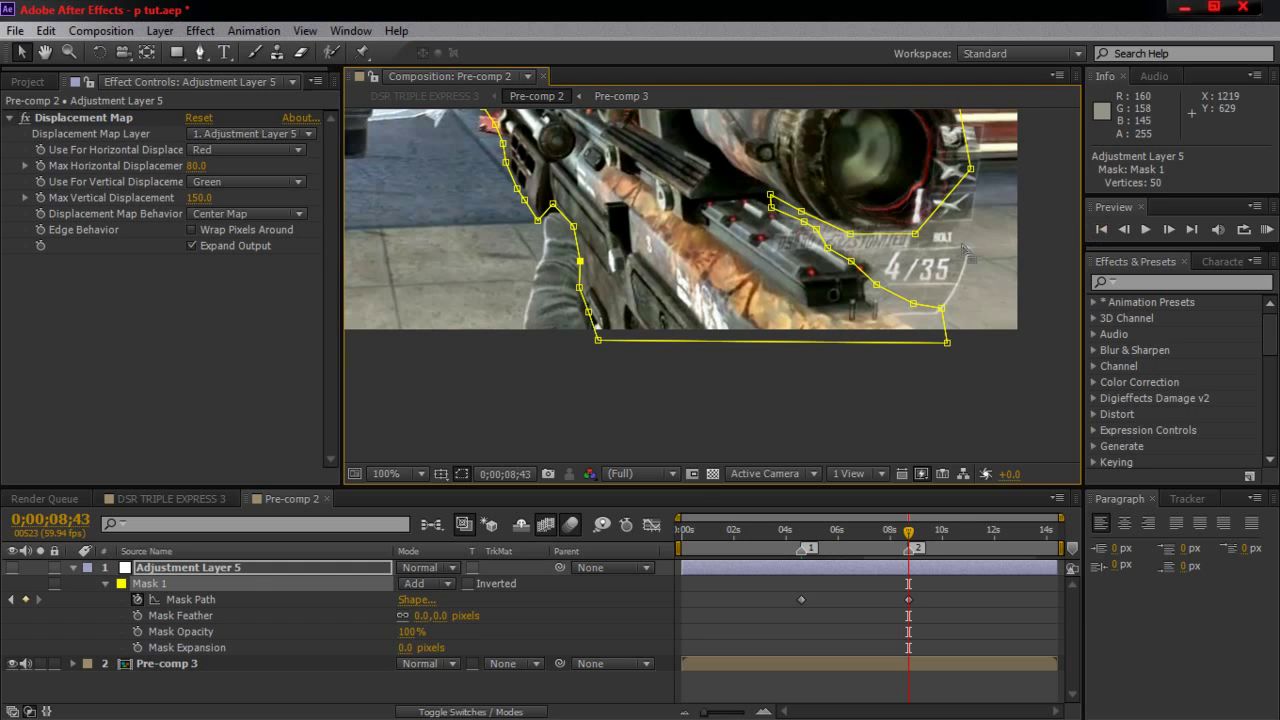
Step: Tighten the mask vertices along the outer and lower rim of the large scope eyepiece
left_click_drag(970, 168, 965, 174)
left_click_drag(916, 233, 935, 352)
key("space")
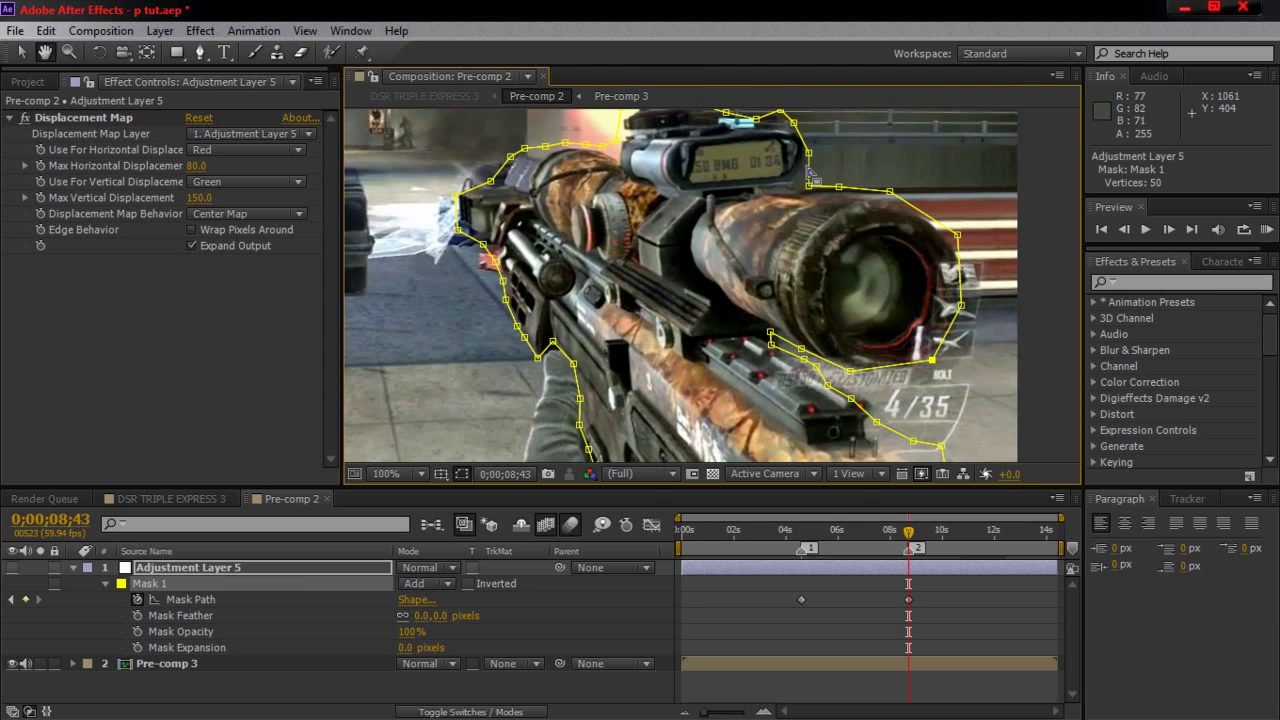
Step: With the whole frame fitted in view, show Adjustment Layer 5 again and scrub back to marker 1 at 0;00;04;36
left_click(392, 474)
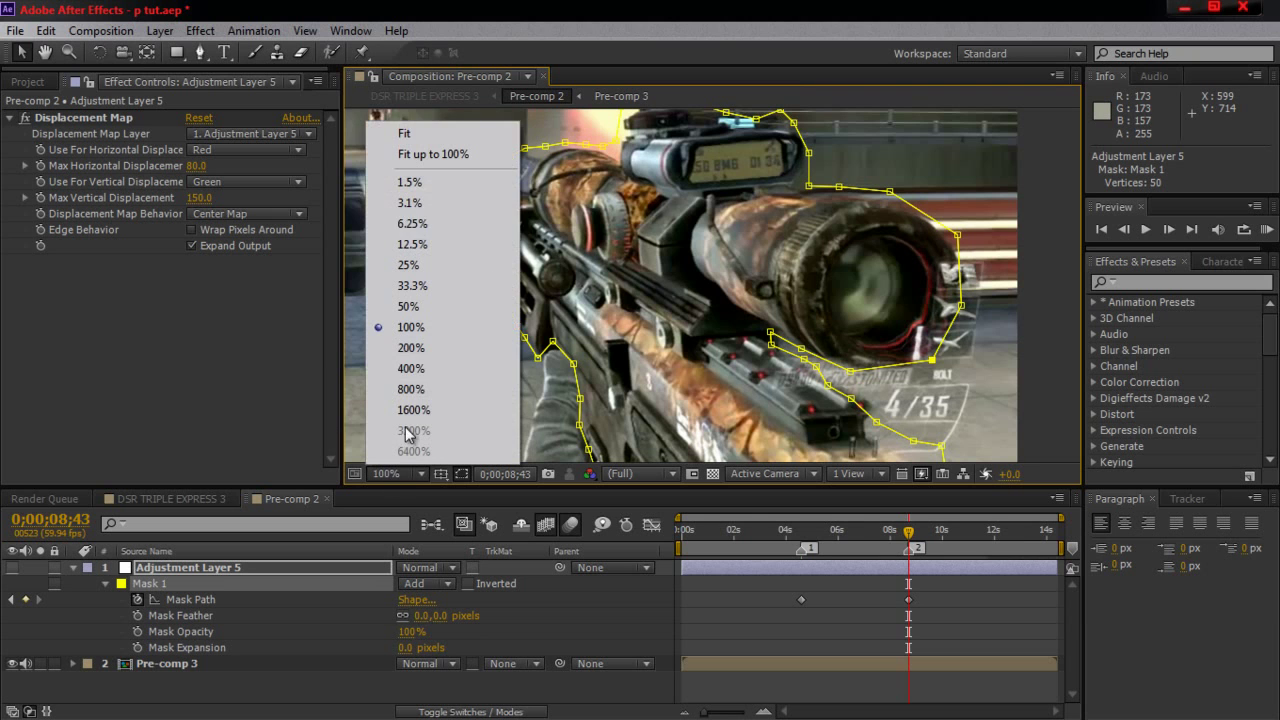
left_click(410, 133)
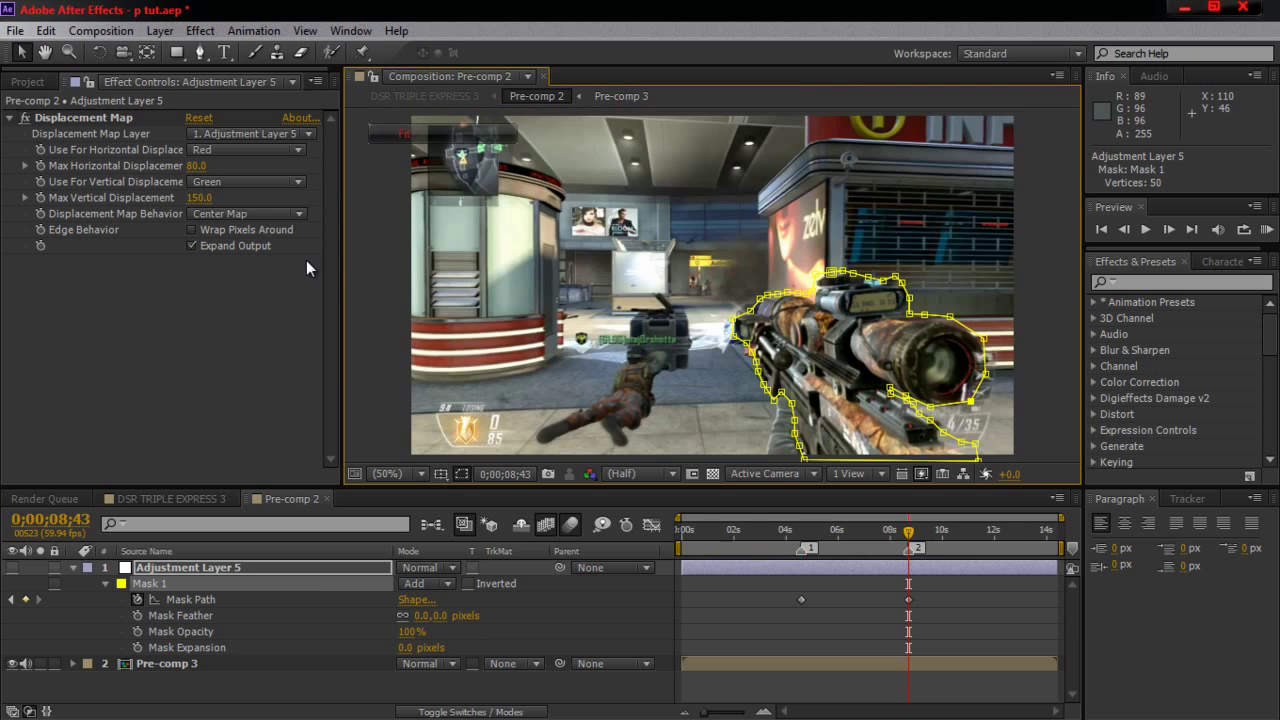
left_click(12, 567)
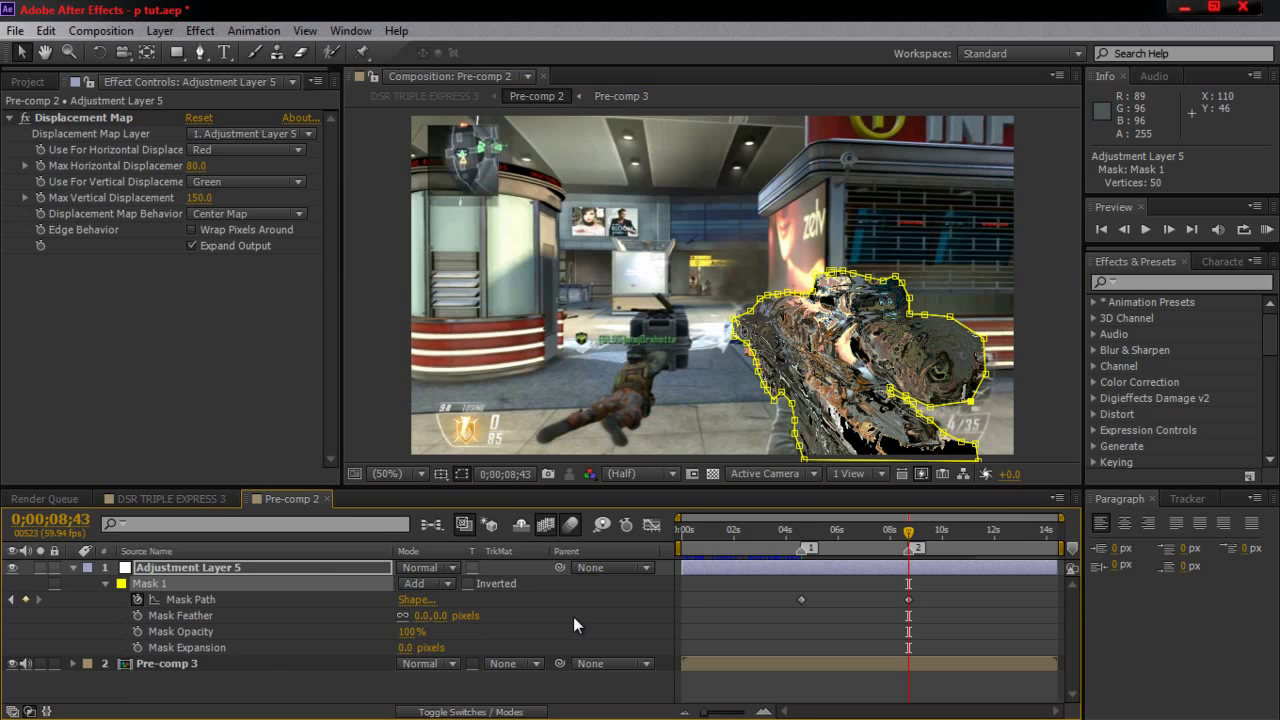
left_click_drag(876, 534, 812, 542)
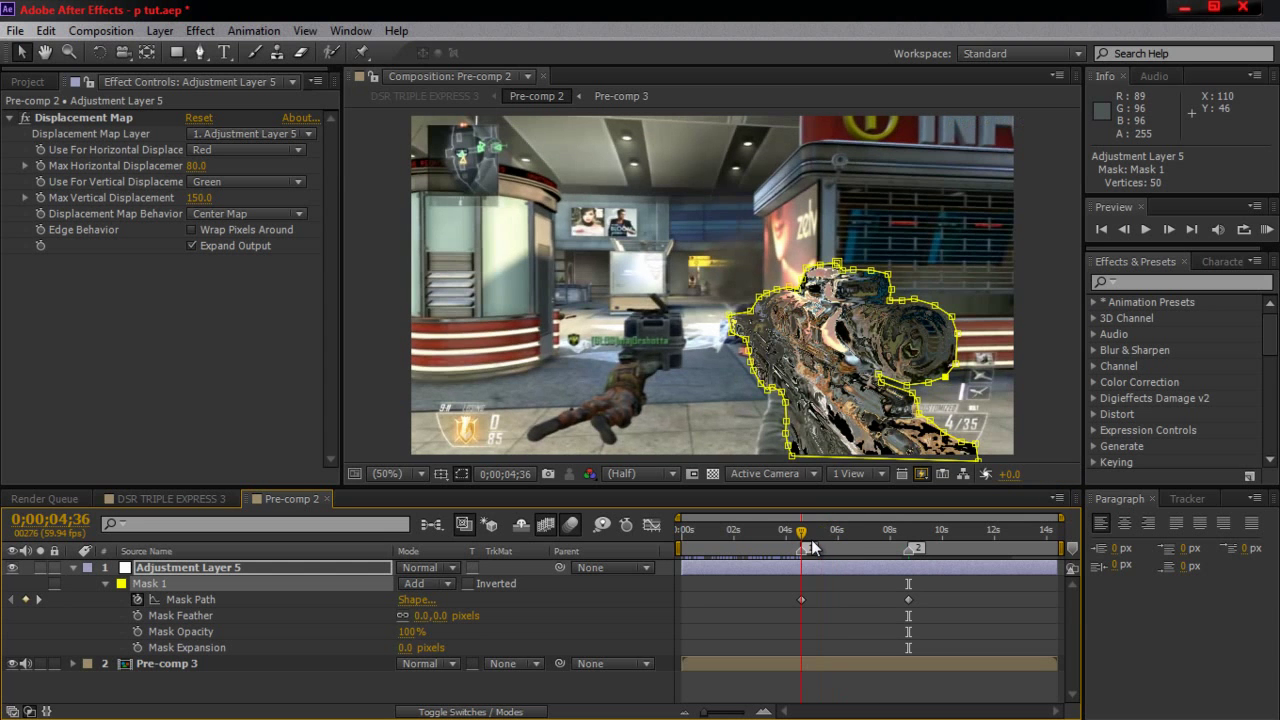
Step: Create a 1280 x 720 px dark gray solid above Adjustment Layer 5 in Pre-comp 2
right_click(320, 700)
mouse_move(480, 490)
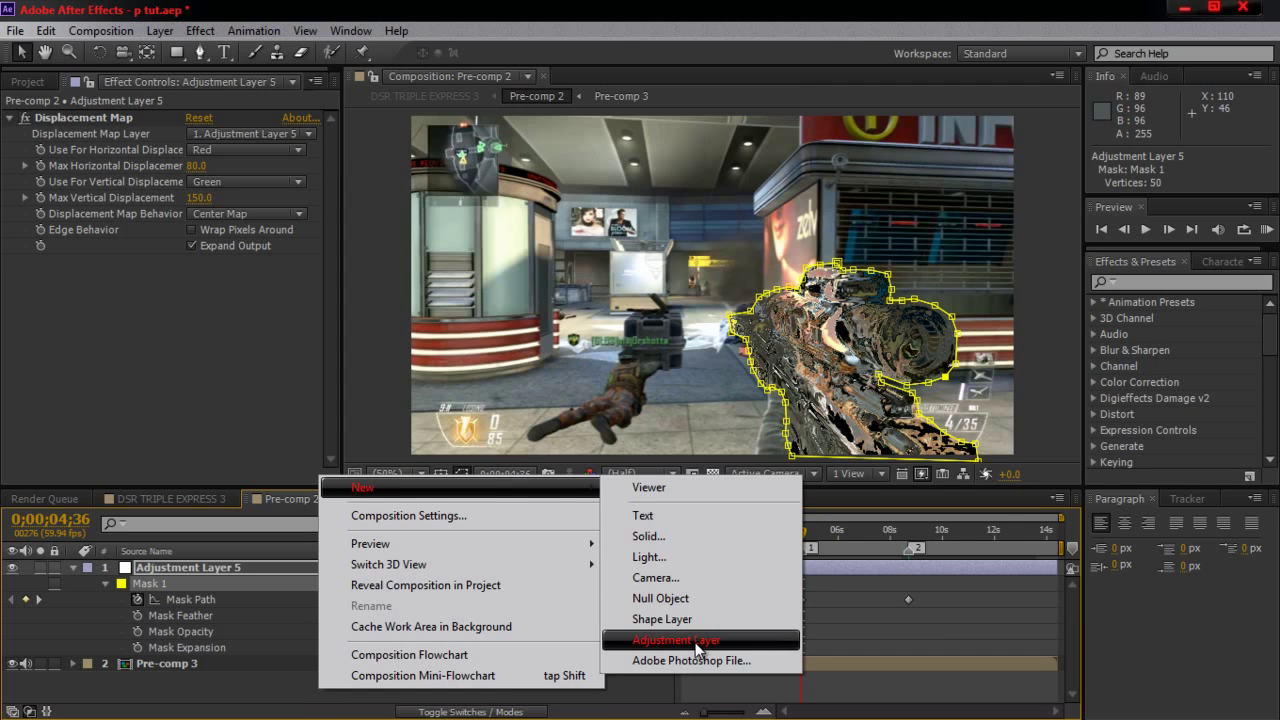
left_click(661, 536)
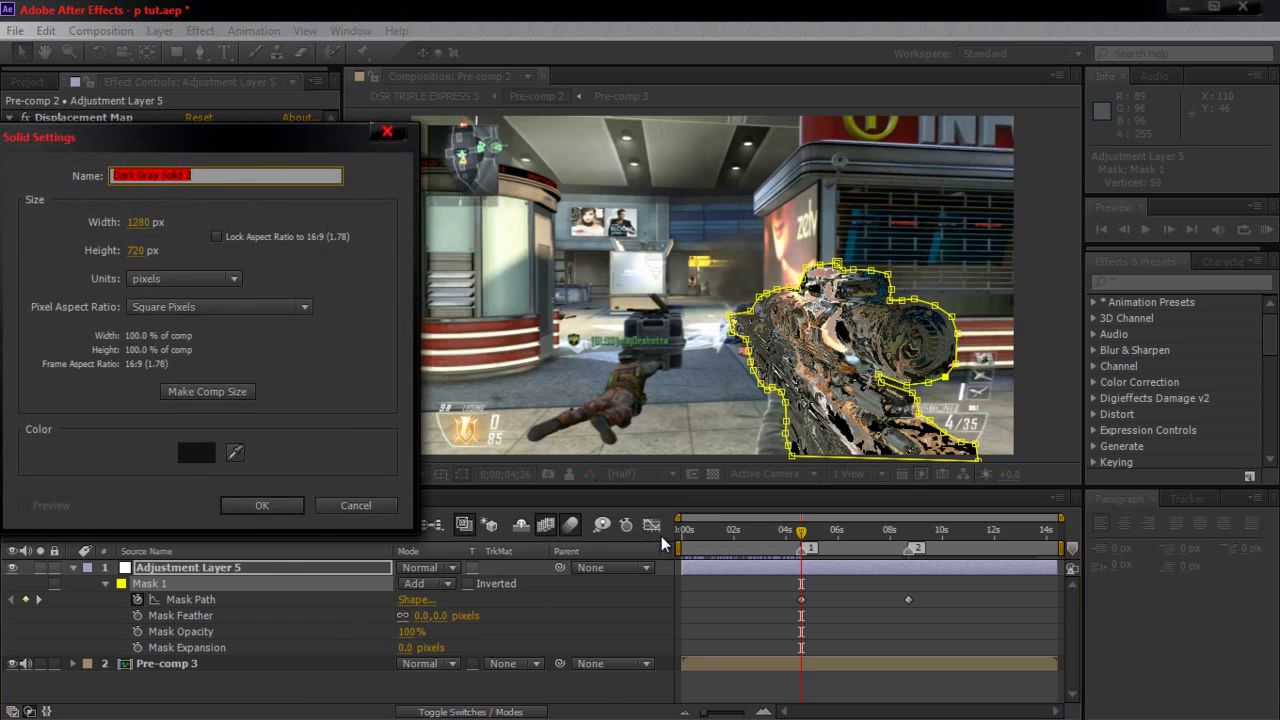
left_click(241, 506)
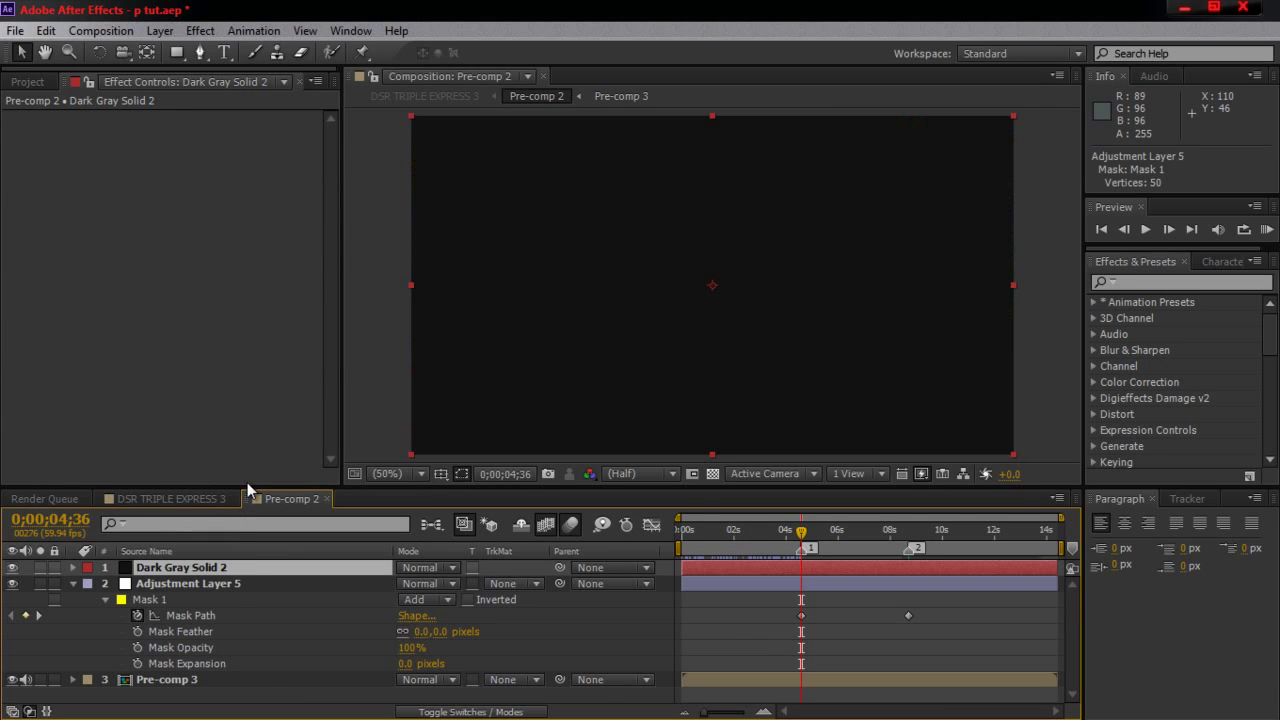
left_click(248, 565)
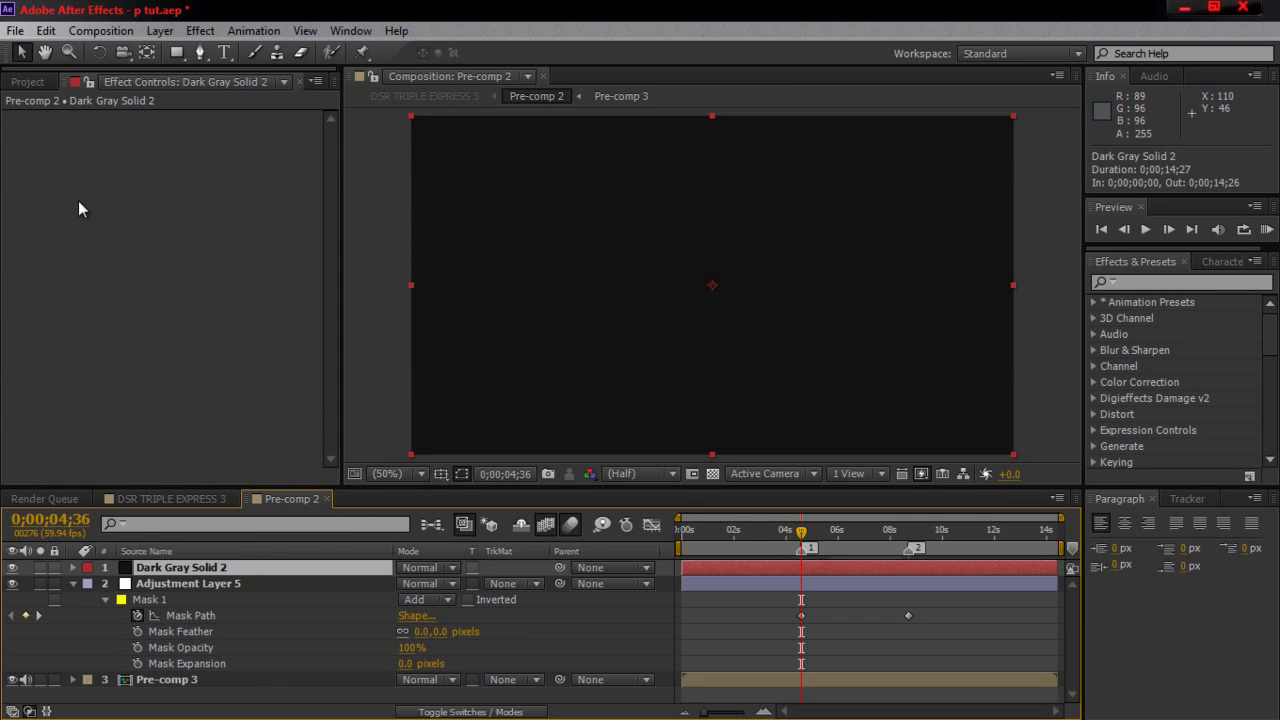
Step: Examine the layer stack of the finished DSR TRIPLE EXPRESS 3 composition, including the pre-composed solid and the adjustment layers
left_click(165, 497)
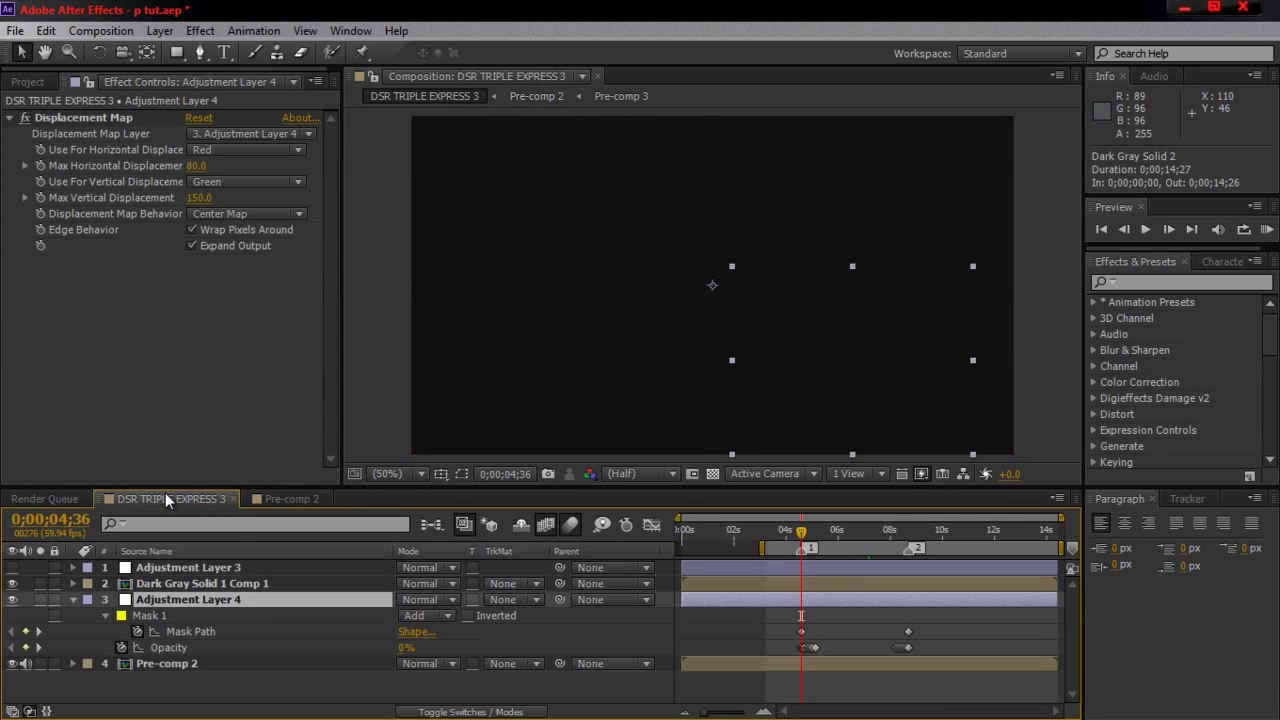
left_click(200, 583)
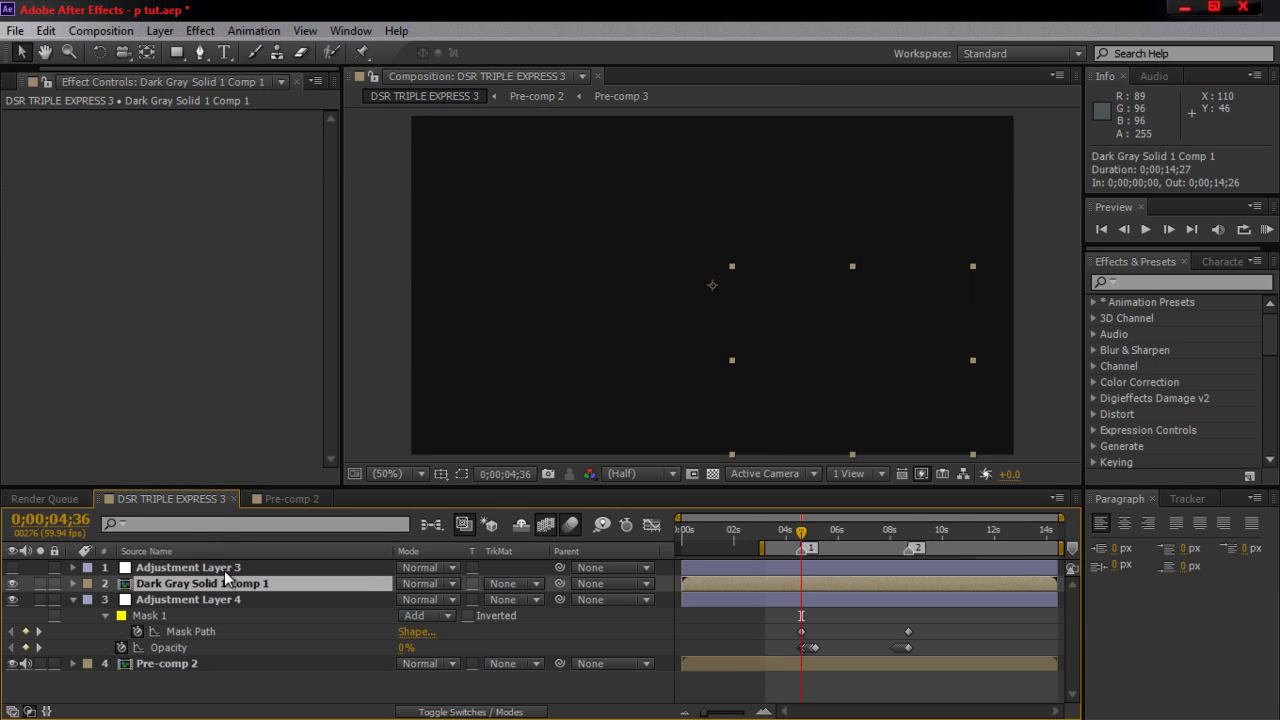
left_click(226, 569)
left_click(223, 581)
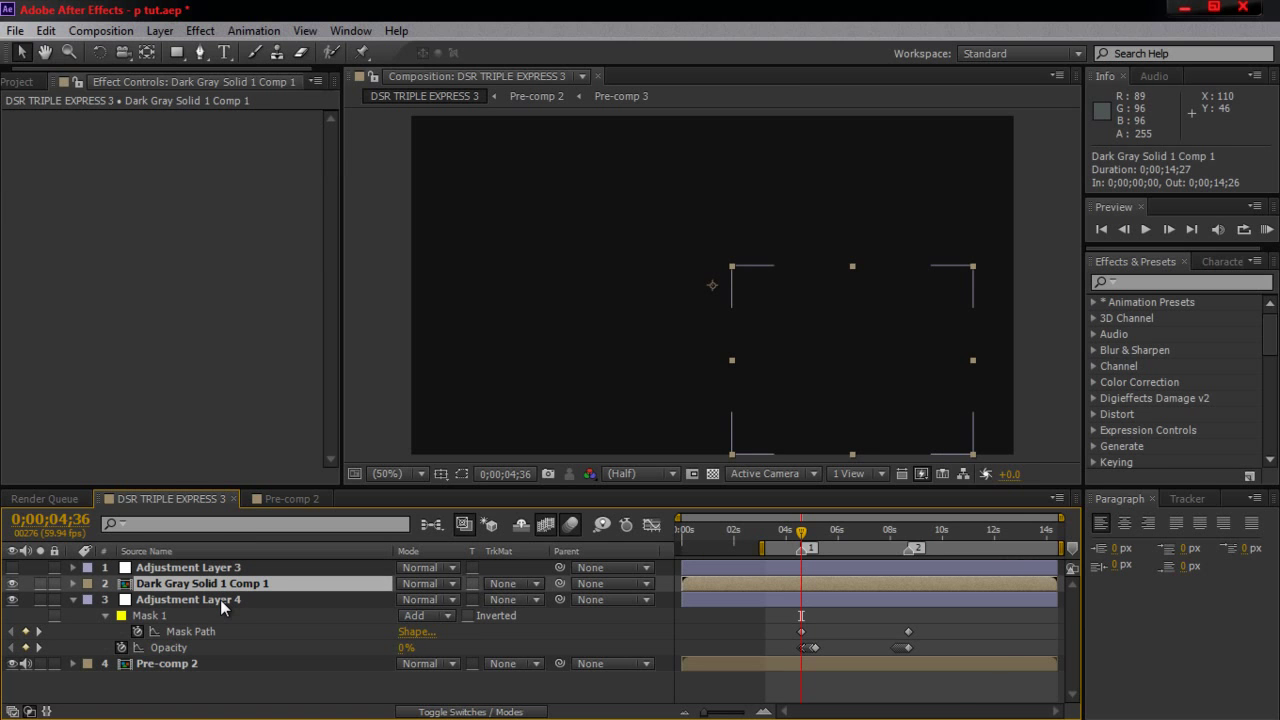
left_click(220, 599)
left_click(218, 662)
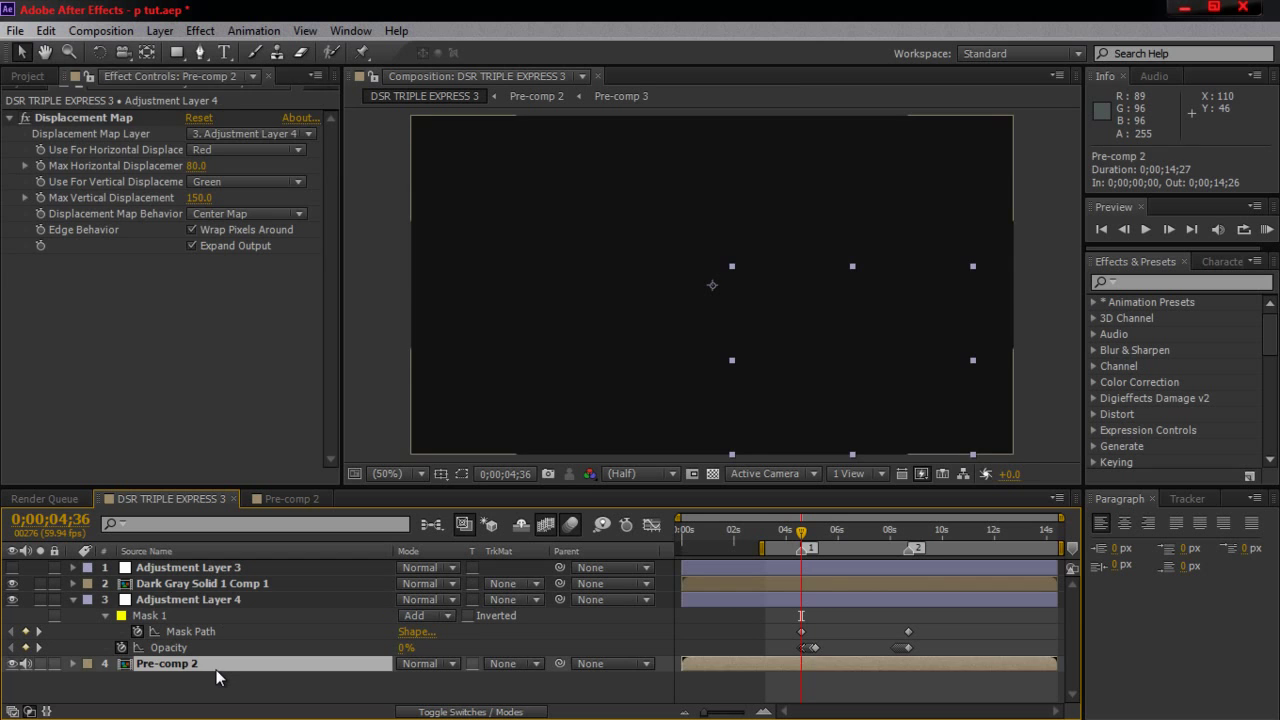
left_click(204, 584)
left_click(200, 569)
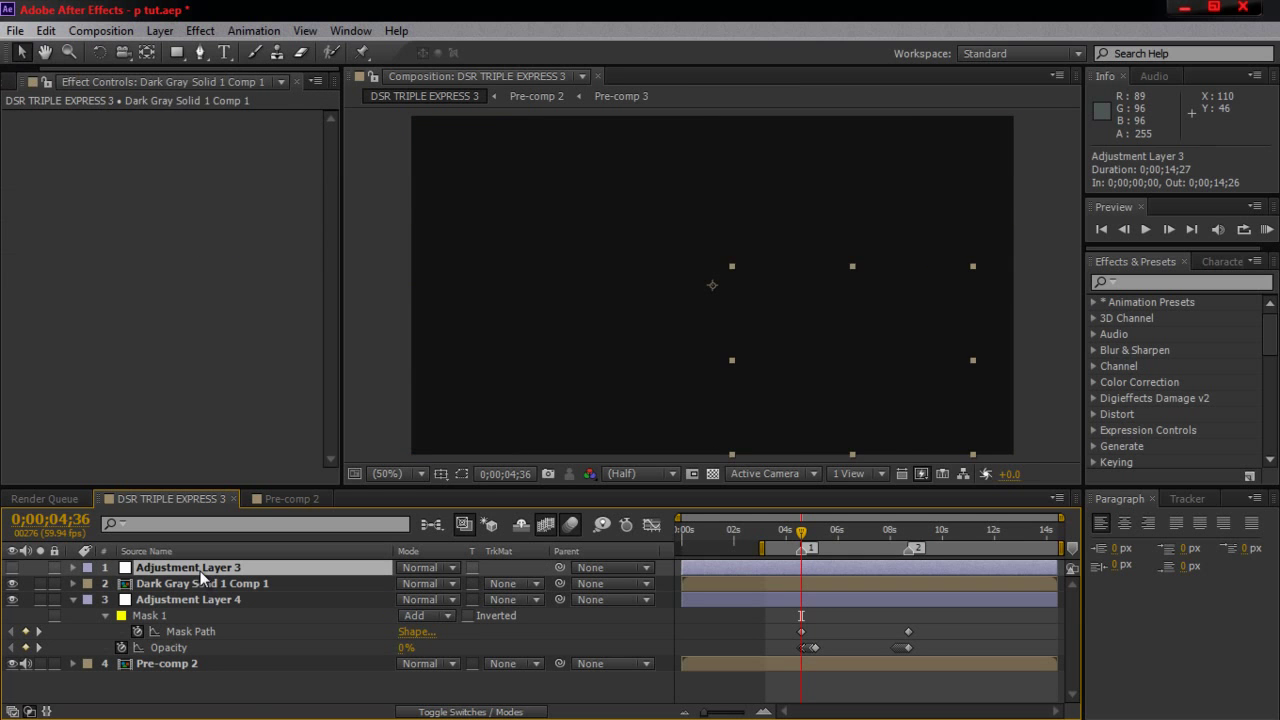
left_click(260, 495)
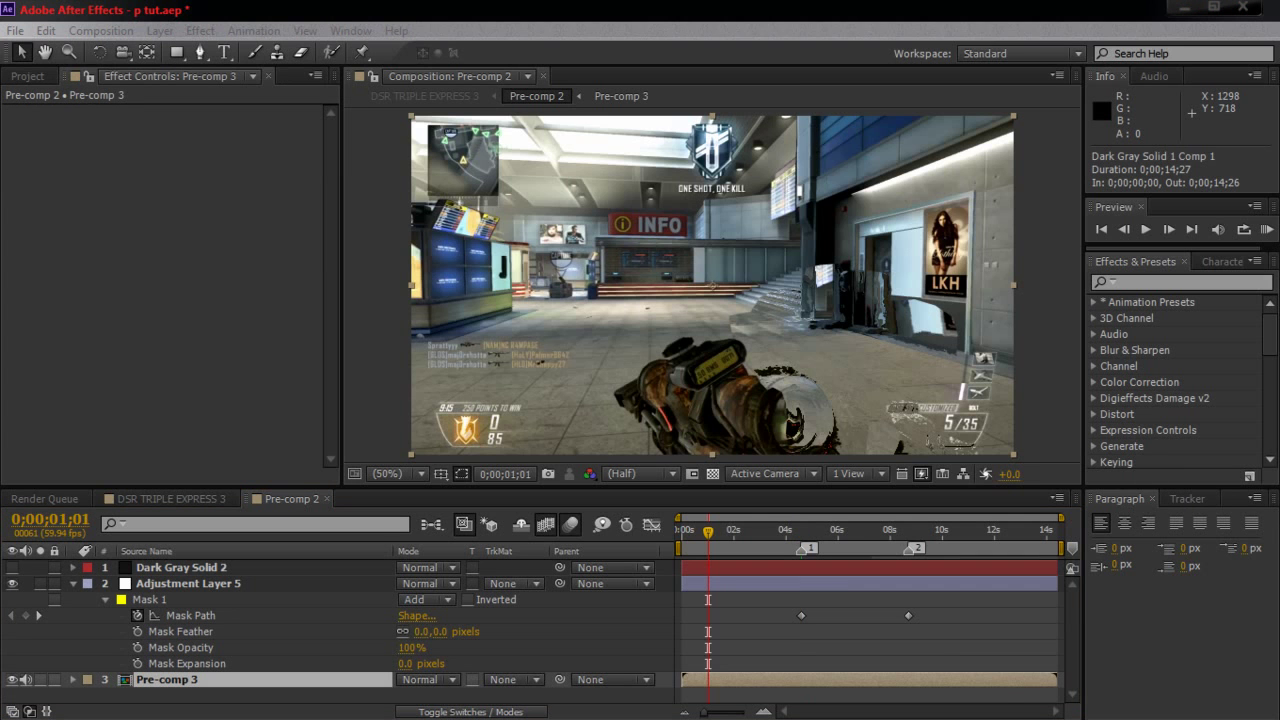
Step: Open Dark Gray Solid 1 Comp 1 from DSR TRIPLE EXPRESS 3 and copy its solid's Advanced Lightning effect
left_click(206, 497)
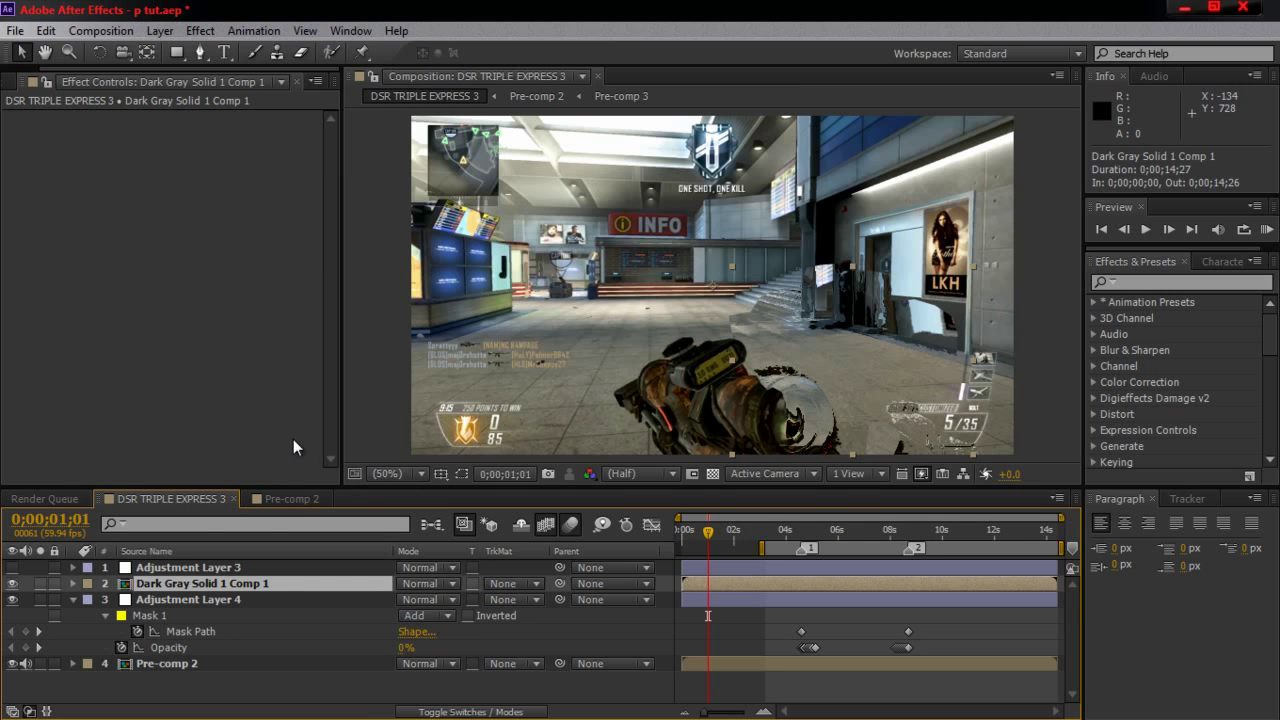
double_click(206, 583)
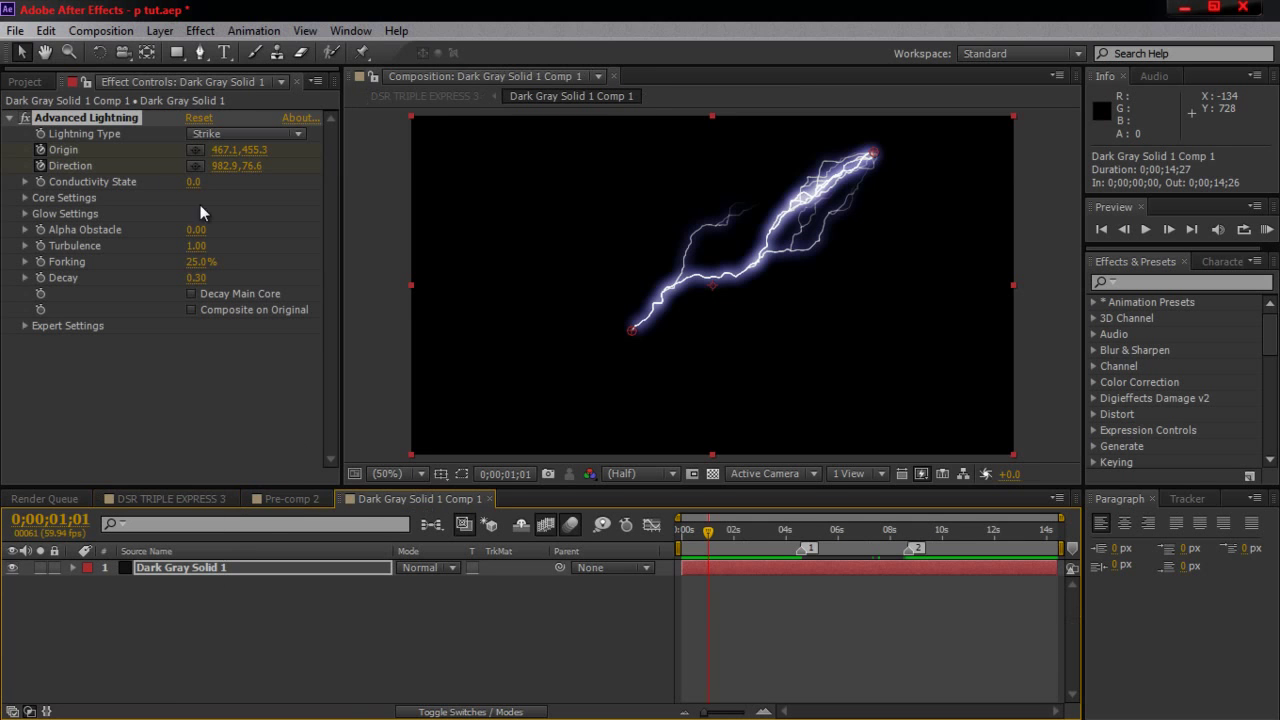
left_click(92, 120)
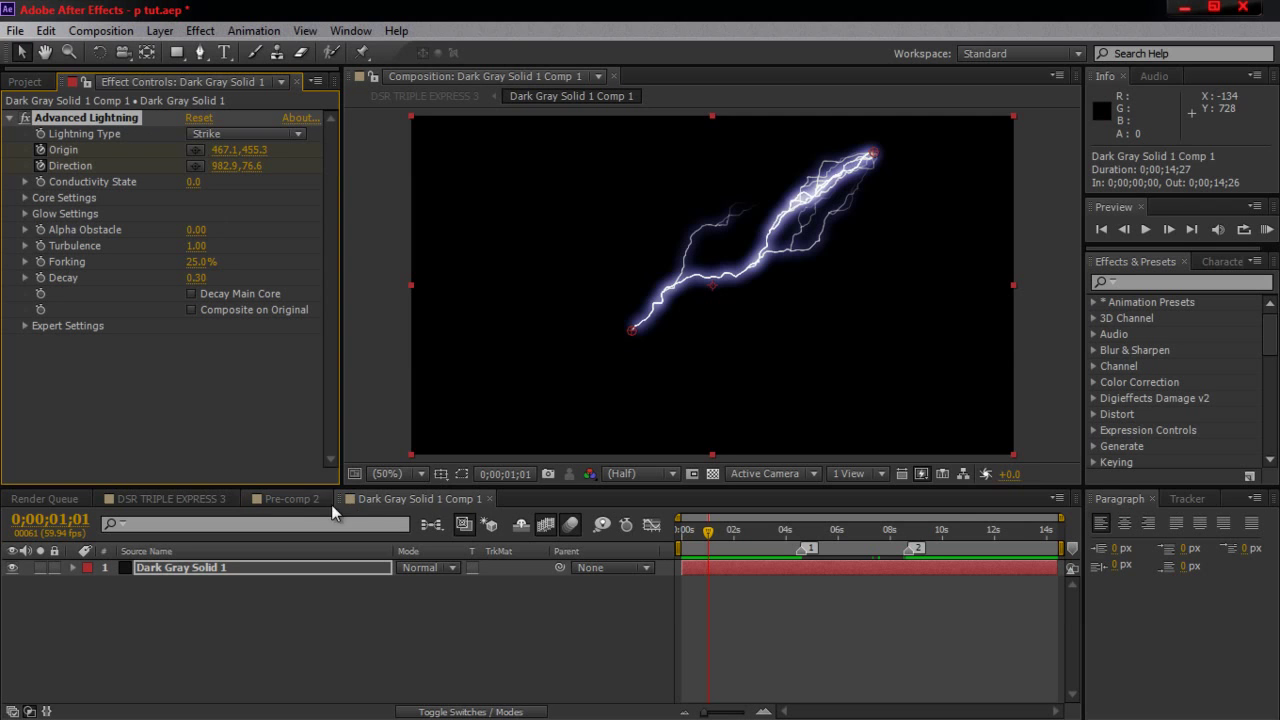
Step: Make Dark Gray Solid 2 visible in Pre-comp 2 and paste the Advanced Lightning effect onto it
left_click(273, 499)
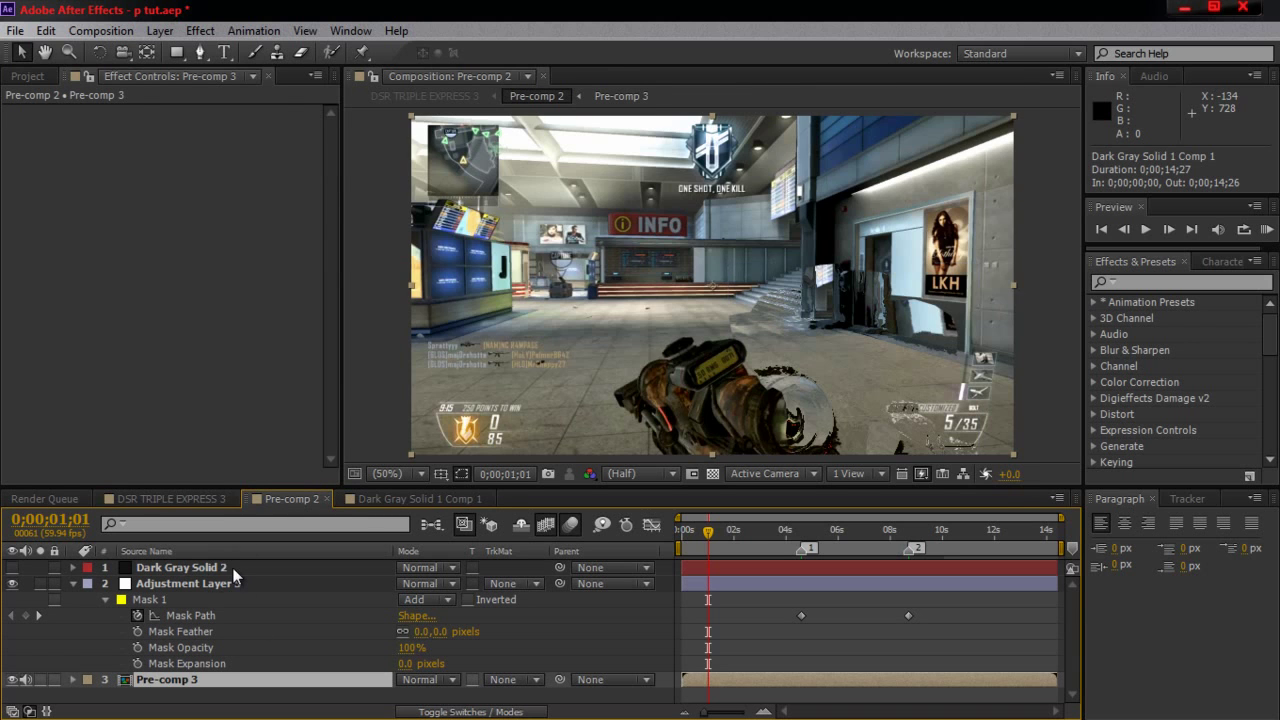
left_click(77, 567)
left_click(11, 568)
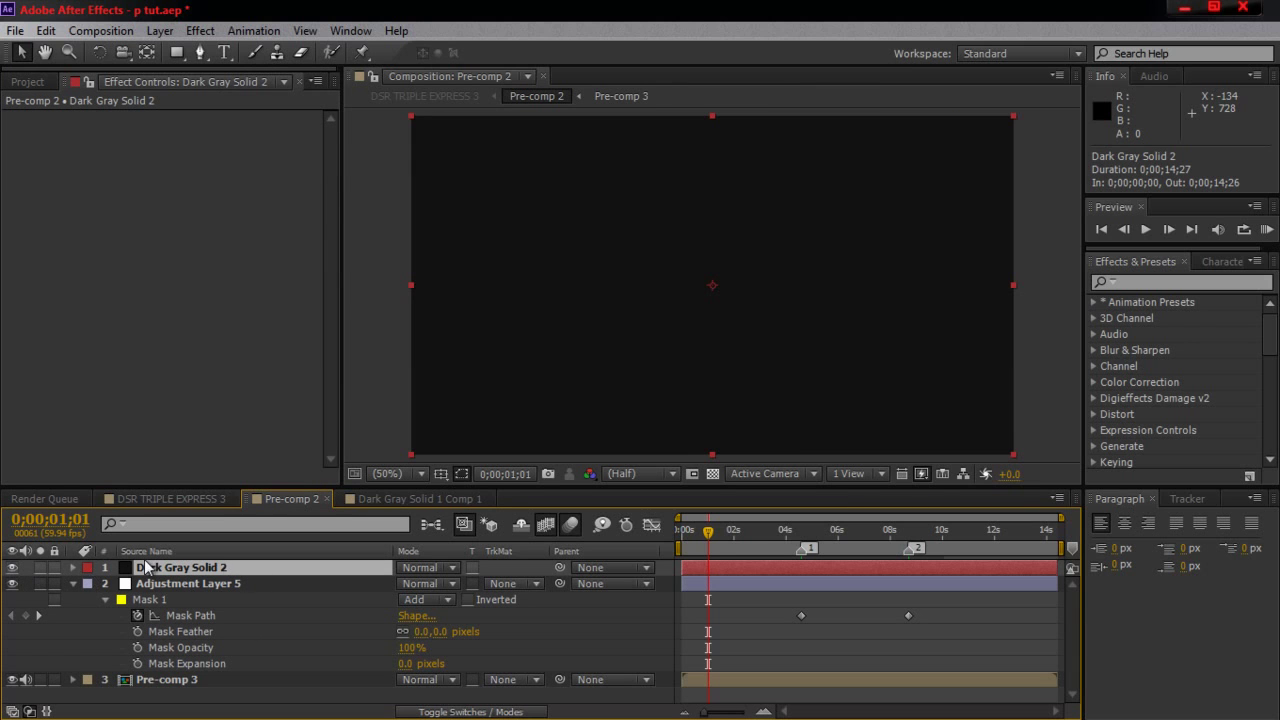
left_click(12, 568)
left_click(12, 568)
key("ctrl+z")
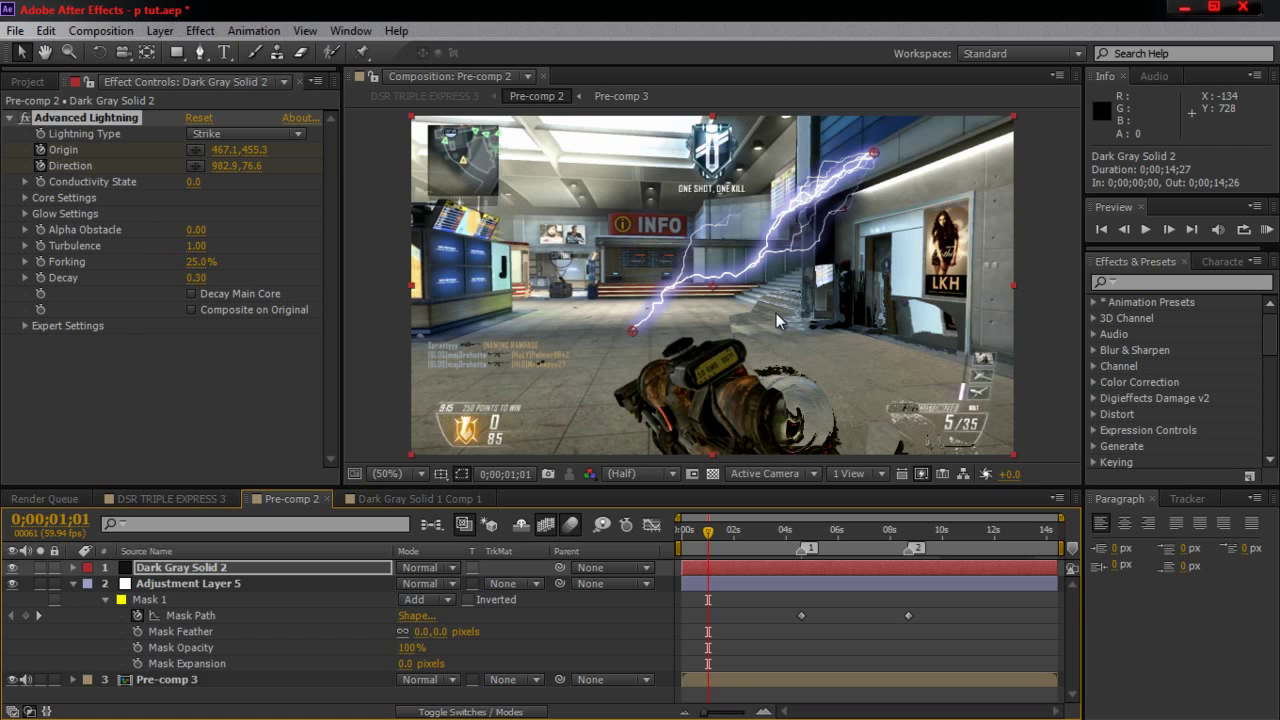
Step: Search the effects for "av" and turn off keyframing for Advanced Lightning's Origin and Direction
left_click(1222, 285)
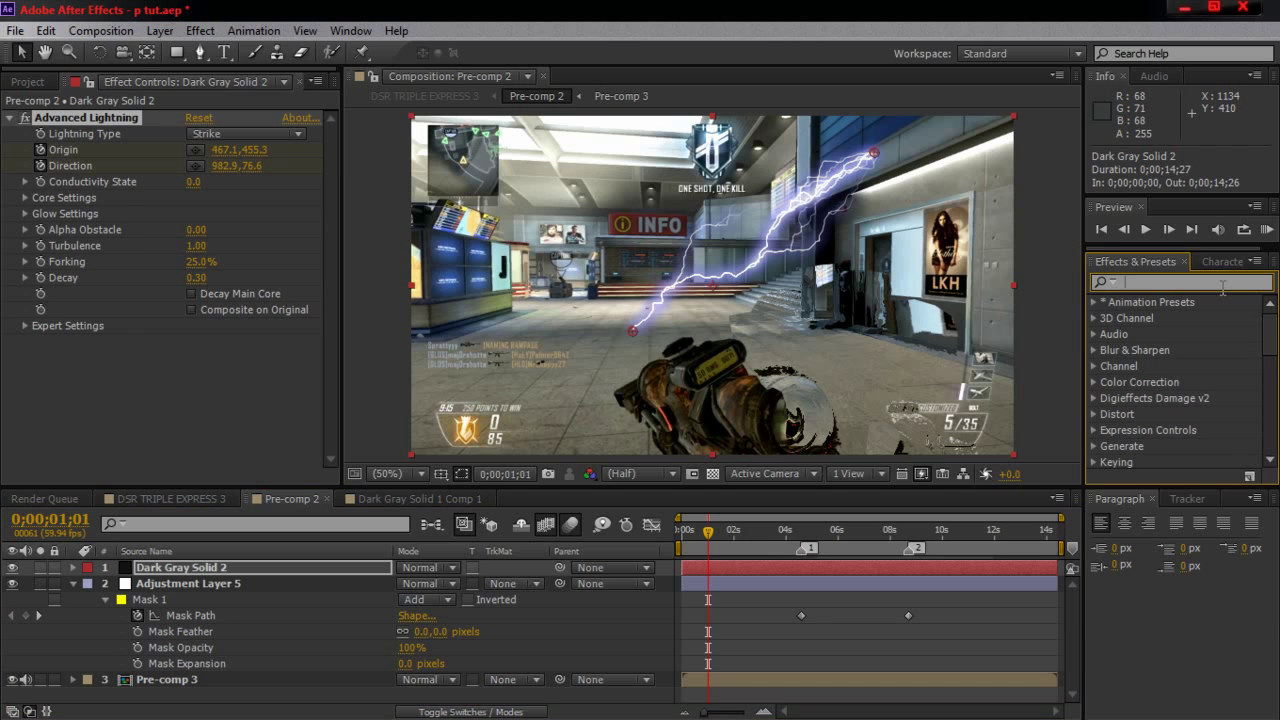
type("av")
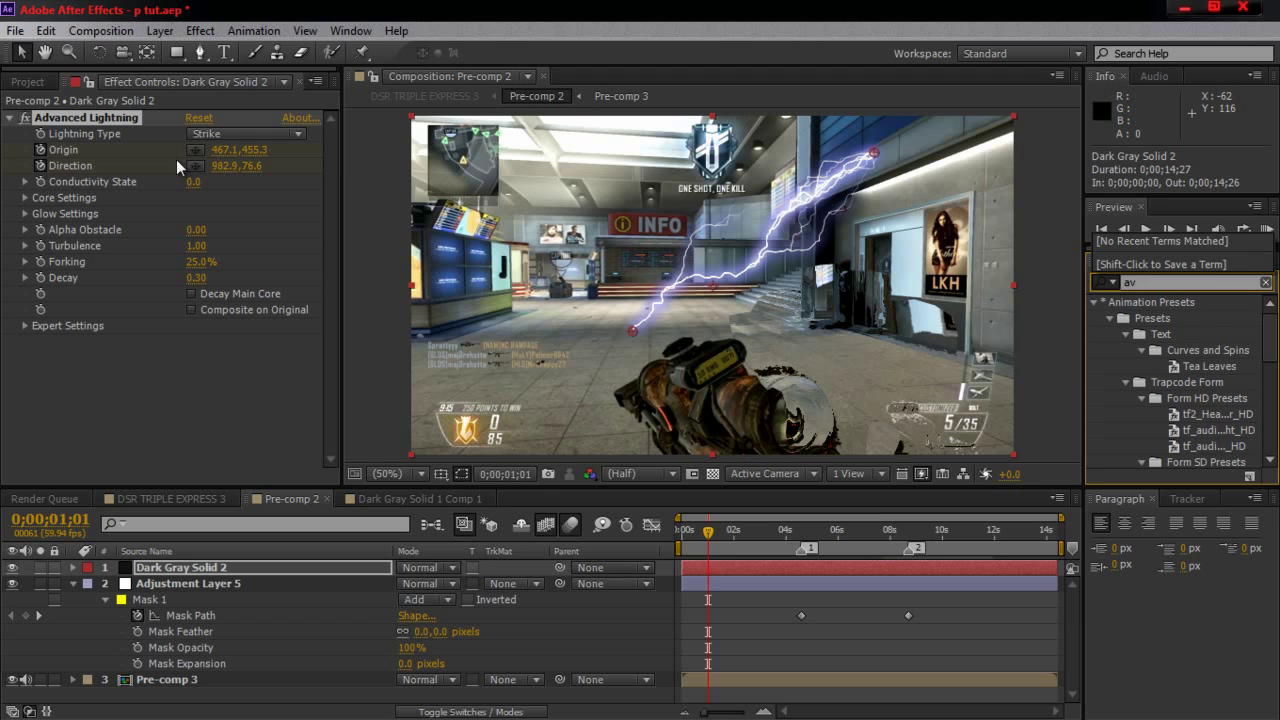
left_click(40, 168)
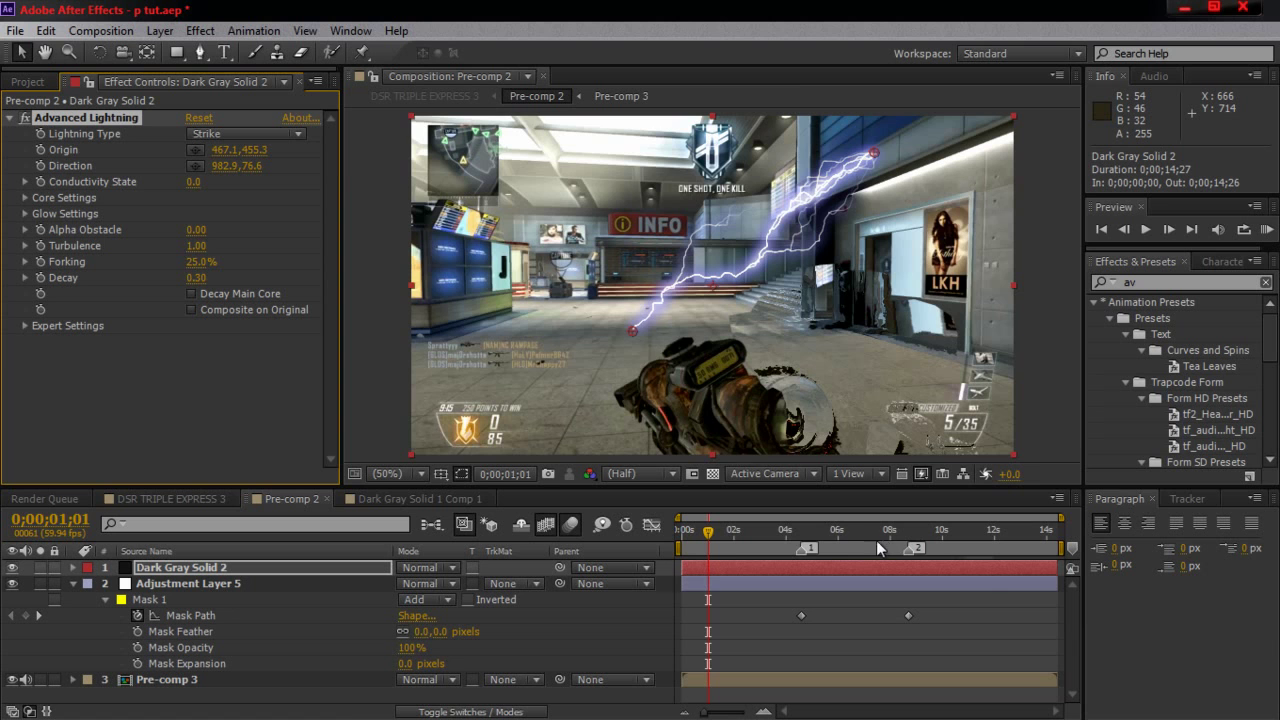
Step: At marker 1, 0;00;04;36, pre-compose Dark Gray Solid 2 with all attributes moved into the new composition
left_click(806, 533)
left_click_drag(806, 533, 801, 533)
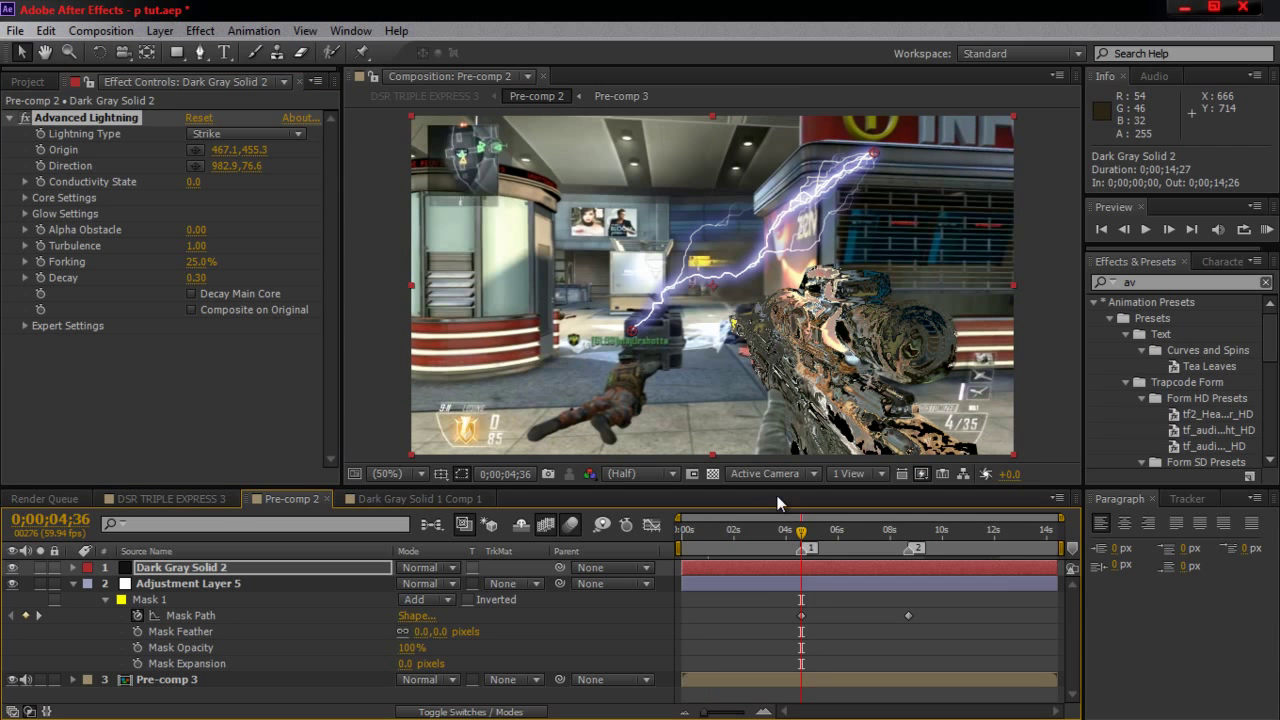
left_click(237, 570)
right_click(236, 566)
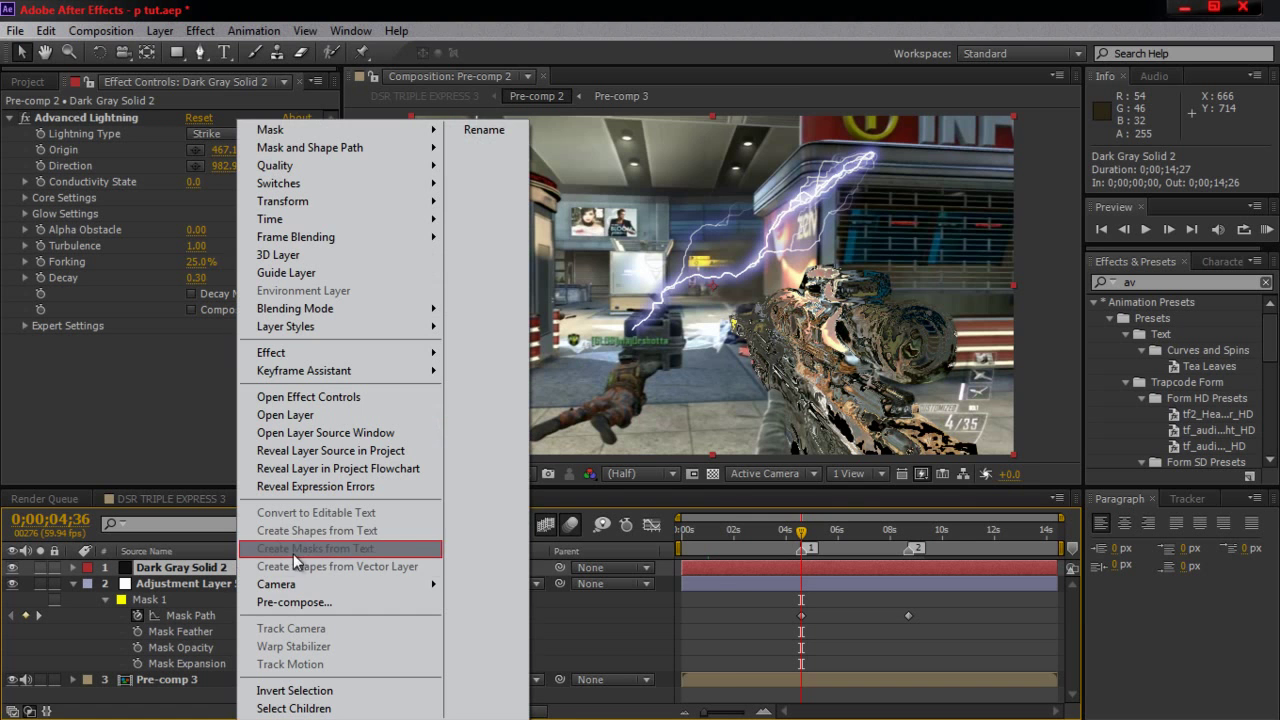
left_click(328, 602)
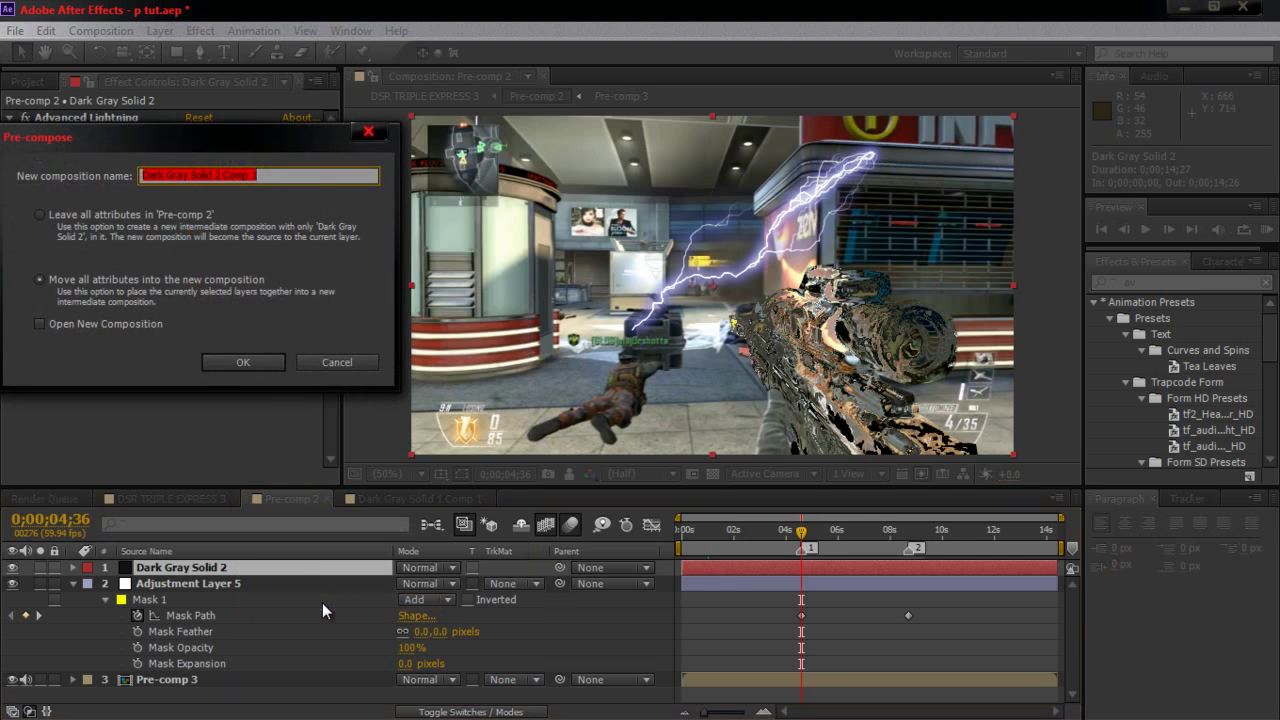
left_click(251, 368)
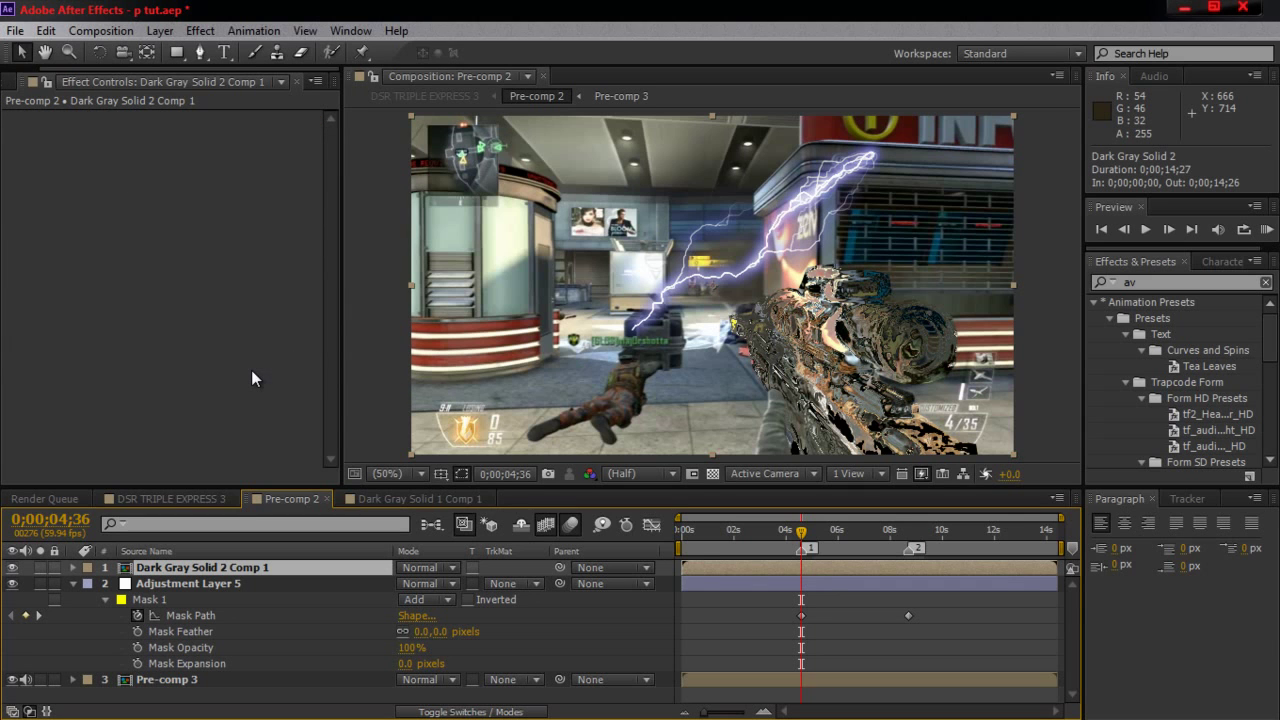
Step: Copy Mask 1 from Adjustment Layer 5 and paste it onto Dark Gray Solid 2 Comp 1 in Pre-comp 2
left_click(204, 588)
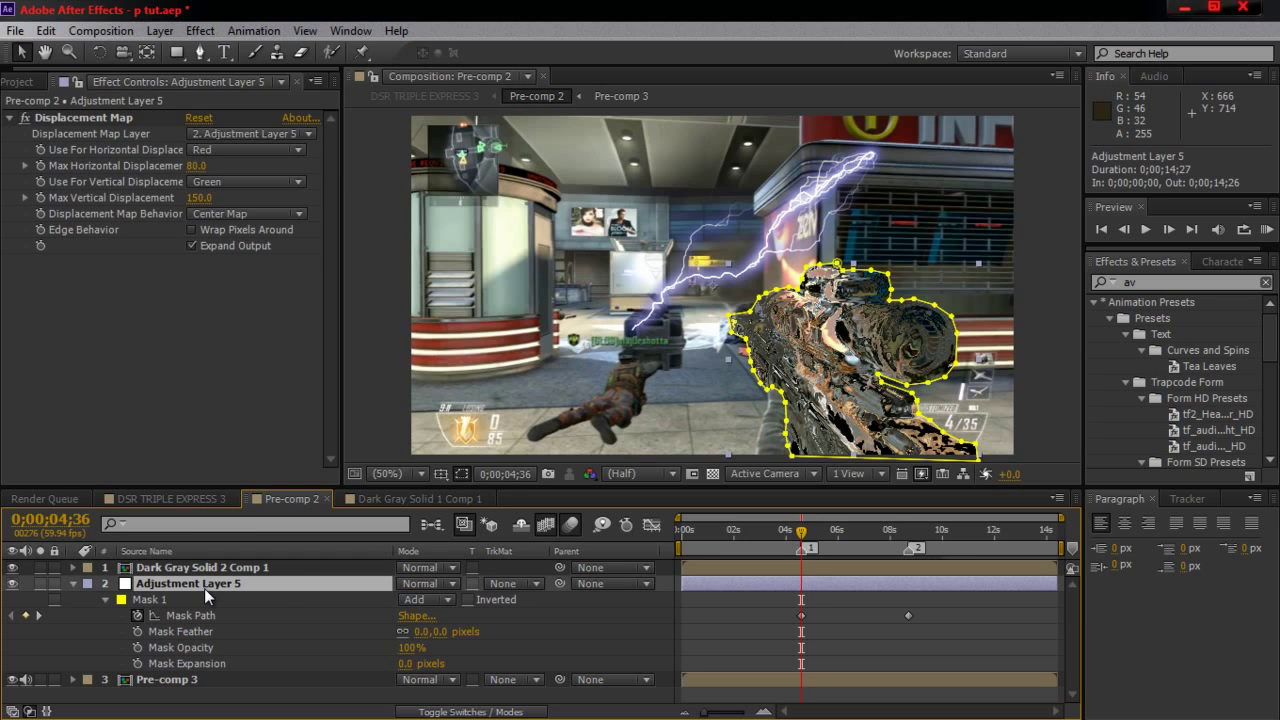
left_click(193, 599)
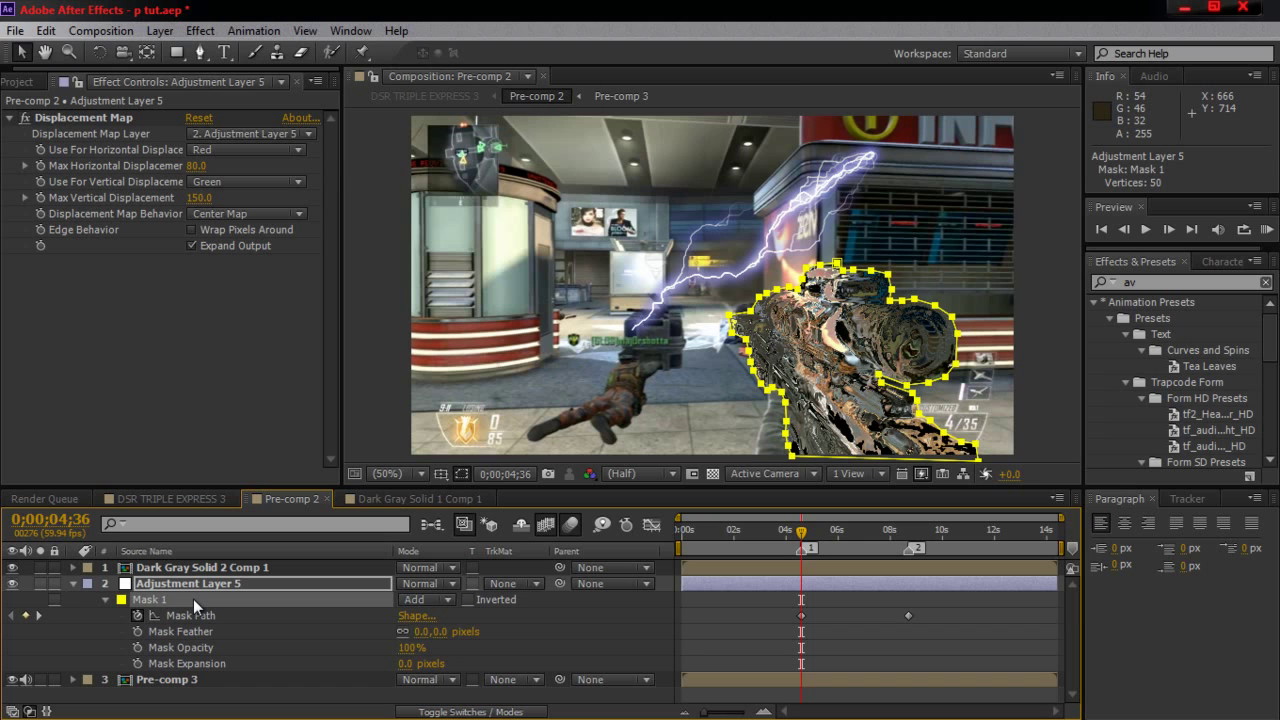
left_click(197, 565)
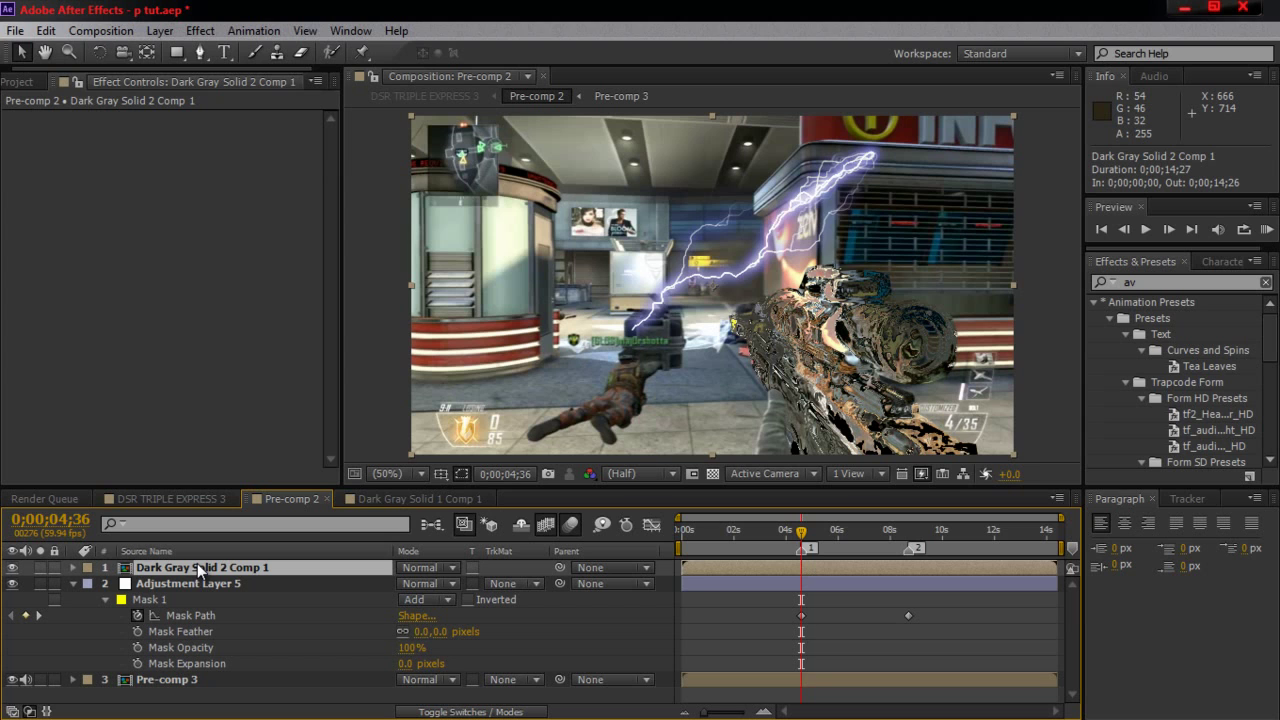
key("Return")
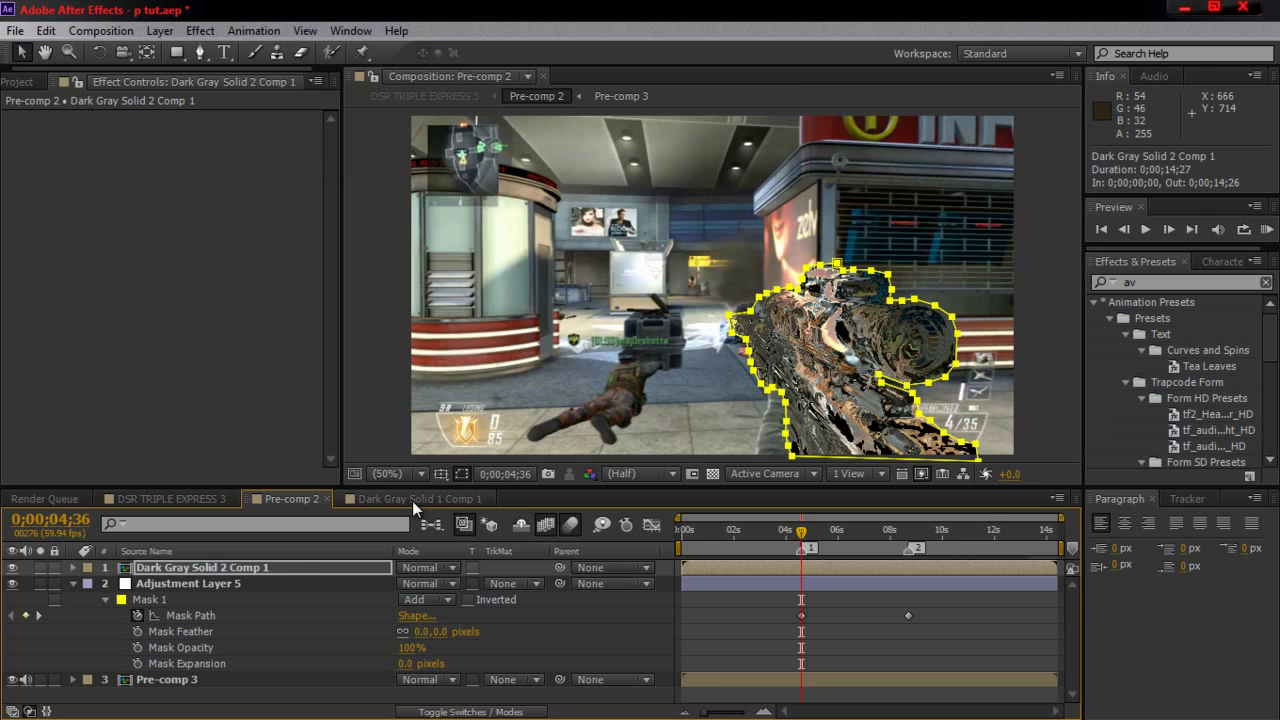
Step: Close Dark Gray Solid 1 Comp 1 and, inside Dark Gray Solid 2 Comp 1, keyframe the Advanced Lightning's Origin and Direction at marker 1
double_click(283, 568)
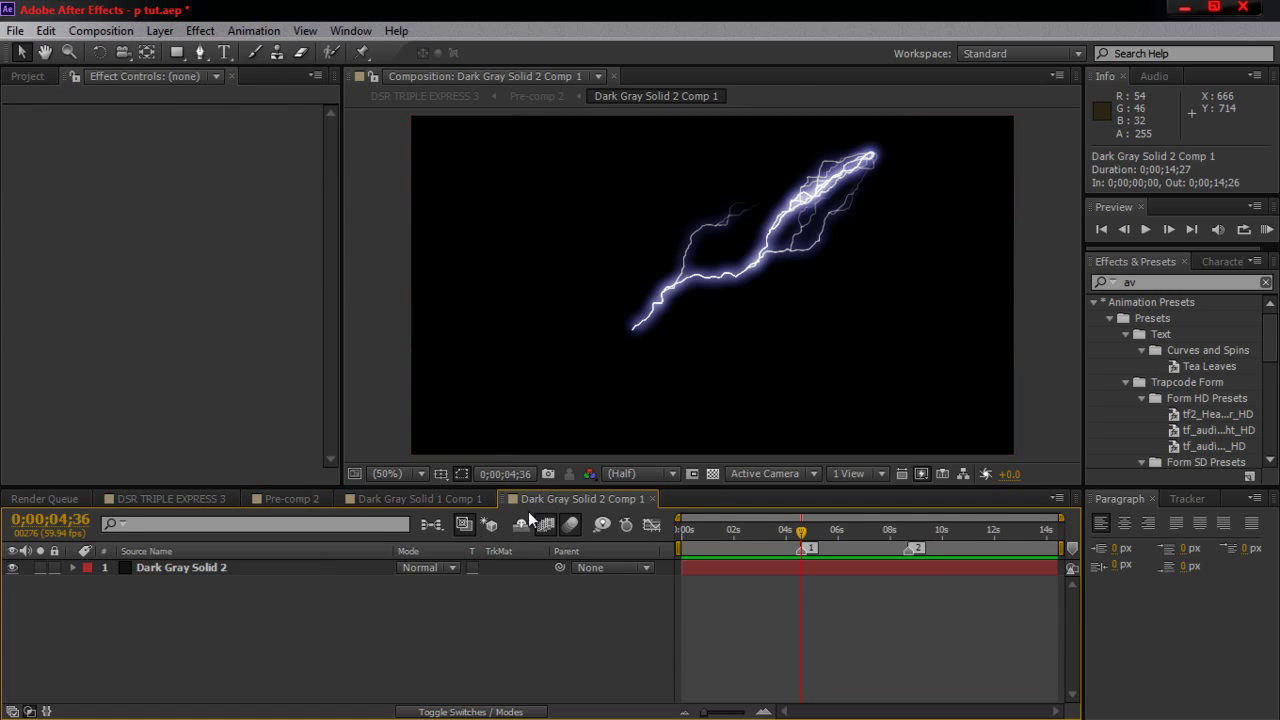
left_click(479, 497)
left_click(491, 498)
left_click(290, 498)
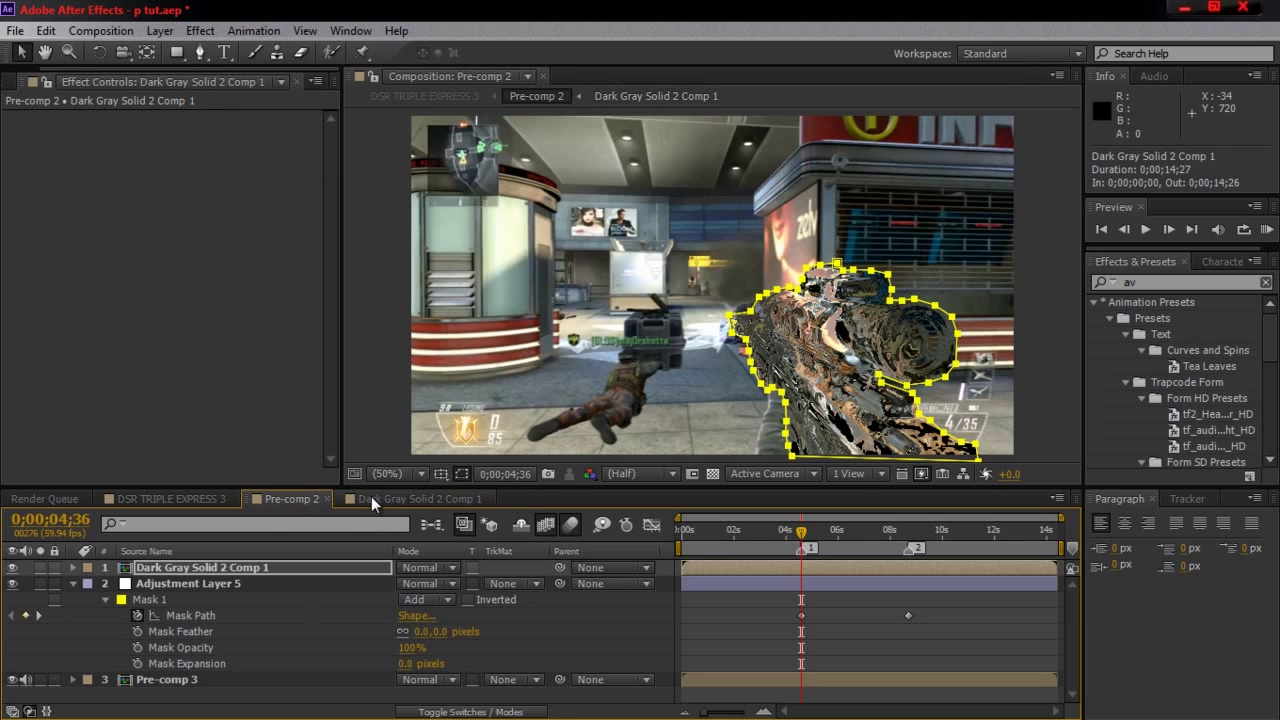
left_click(401, 501)
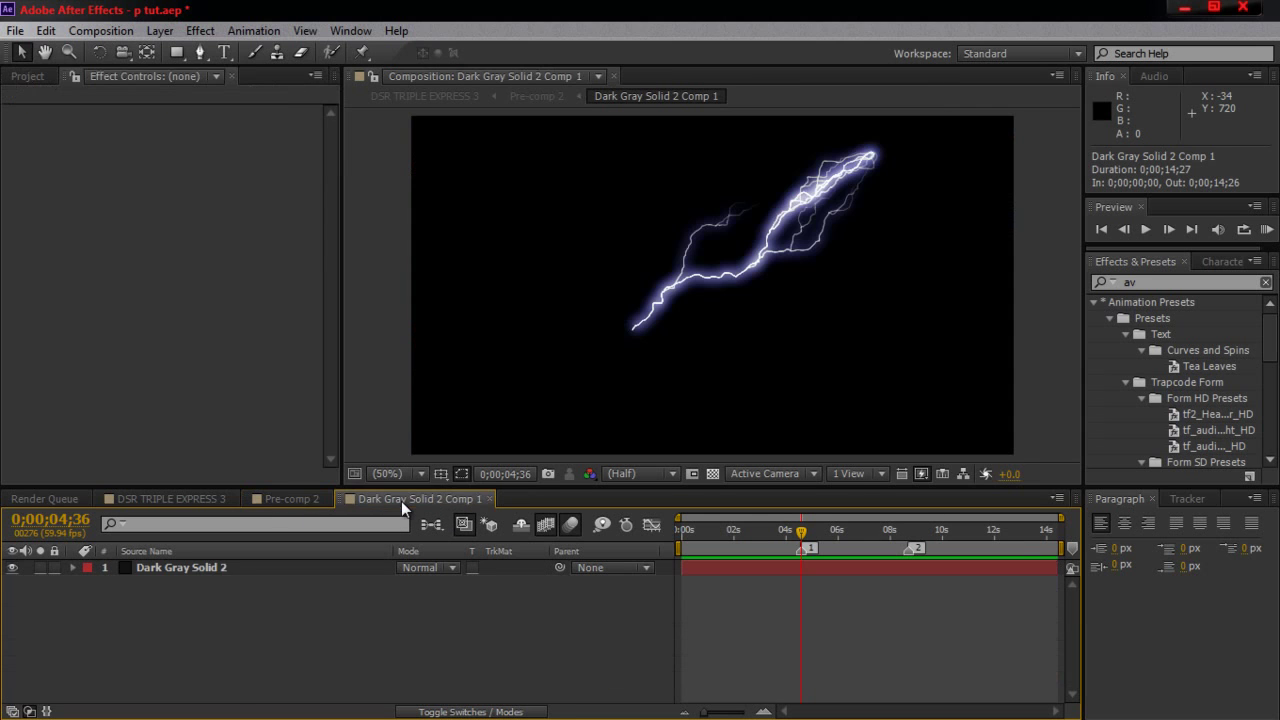
left_click(193, 570)
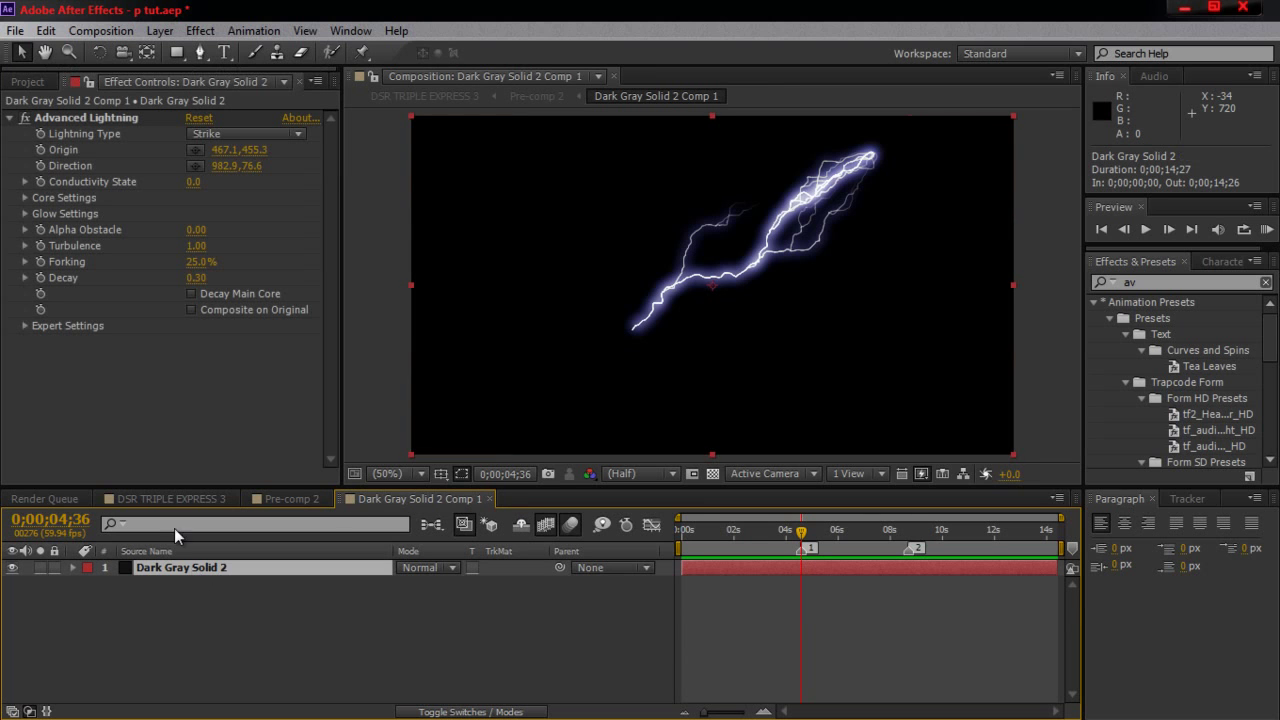
left_click(41, 149)
left_click(41, 165)
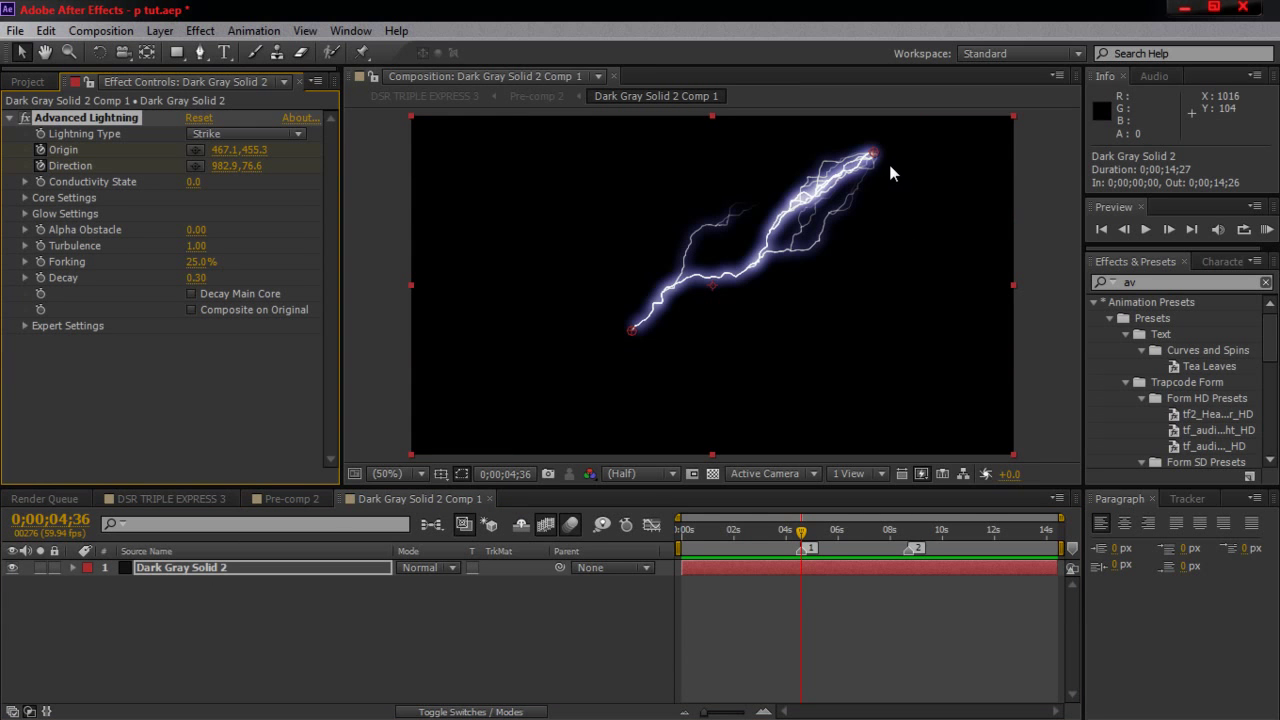
Step: At marker 2, 0;00;08;43, move the lightning's Direction to about 1316.9,740.6 and its Origin to about 471.1,783.3, below the frame
left_click(908, 530)
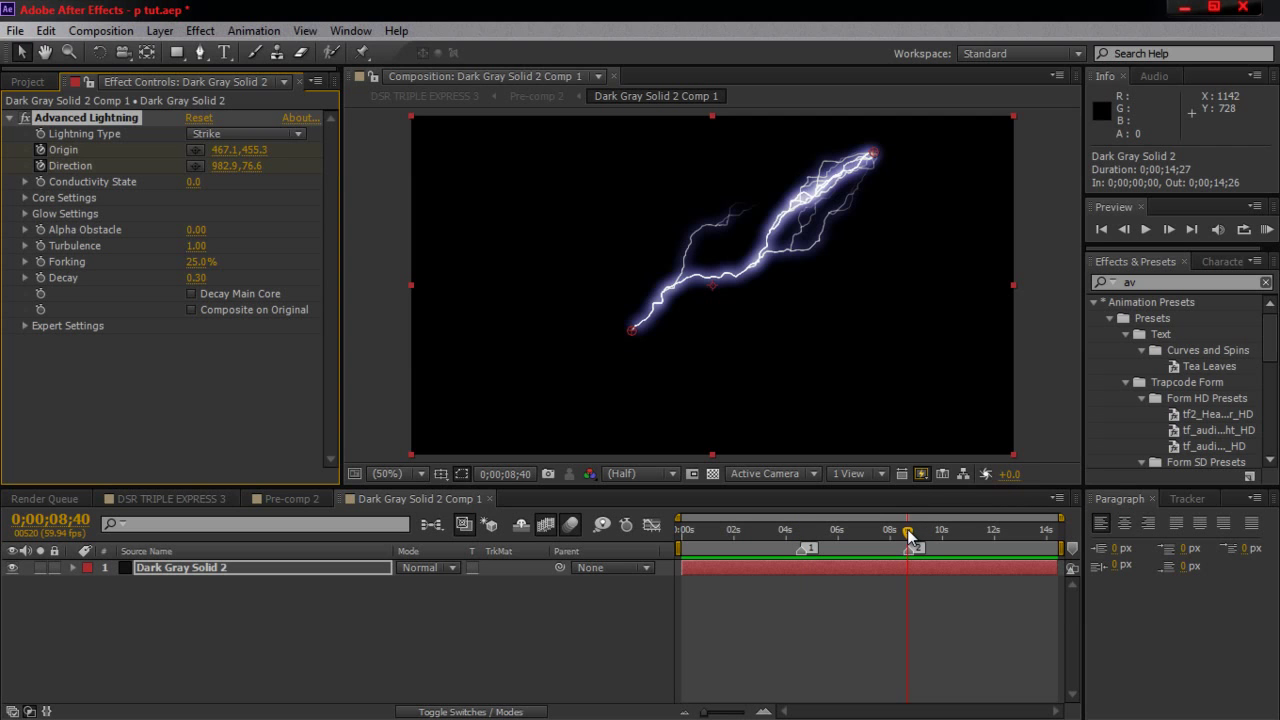
left_click_drag(907, 529, 908, 530)
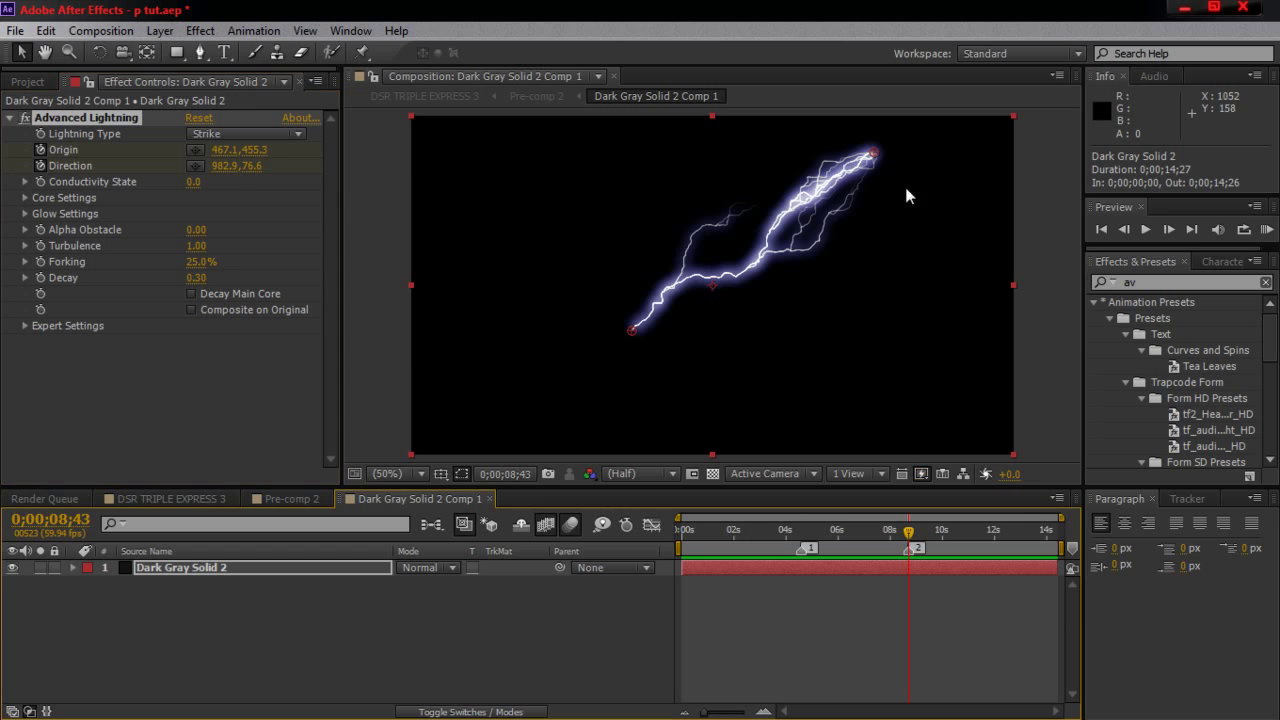
left_click_drag(873, 157, 1031, 473)
left_click_drag(630, 333, 632, 486)
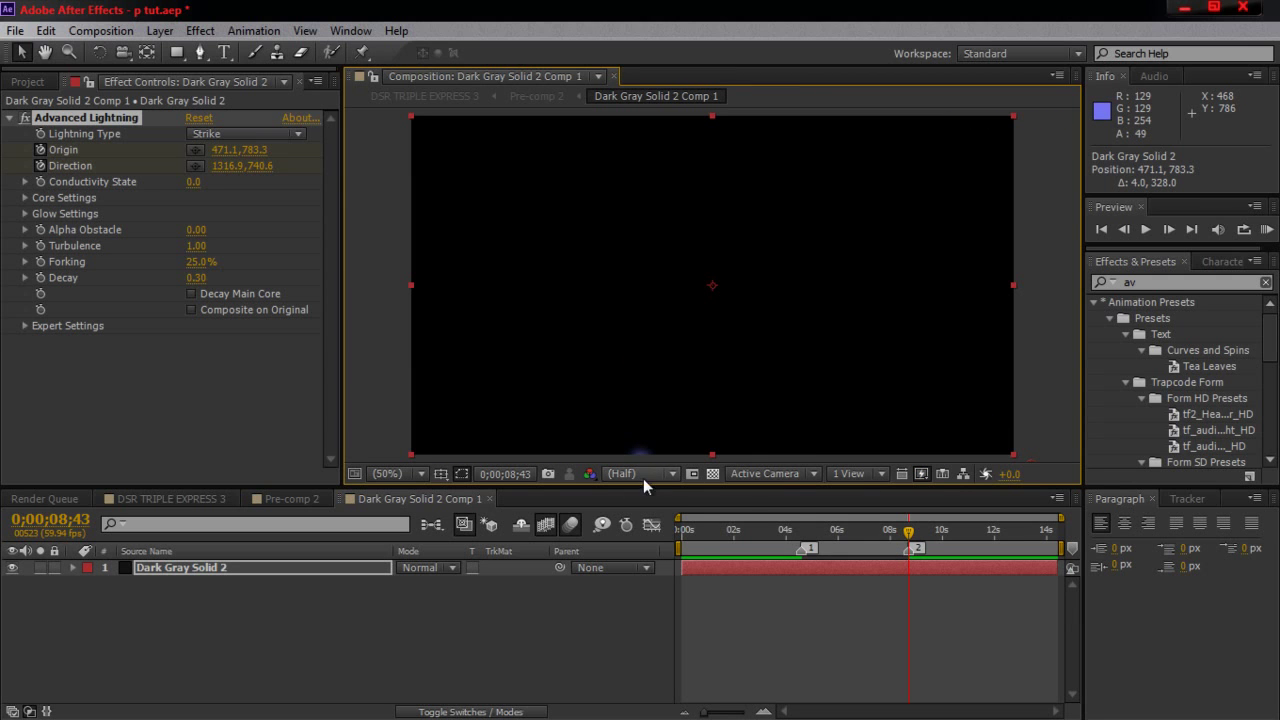
Step: Close the lightning composition and, at 0;00;04;36 in Pre-comp 2, set Adjustment Layer 5's Mask Feather to 10 pixels
left_click(485, 499)
left_click(488, 498)
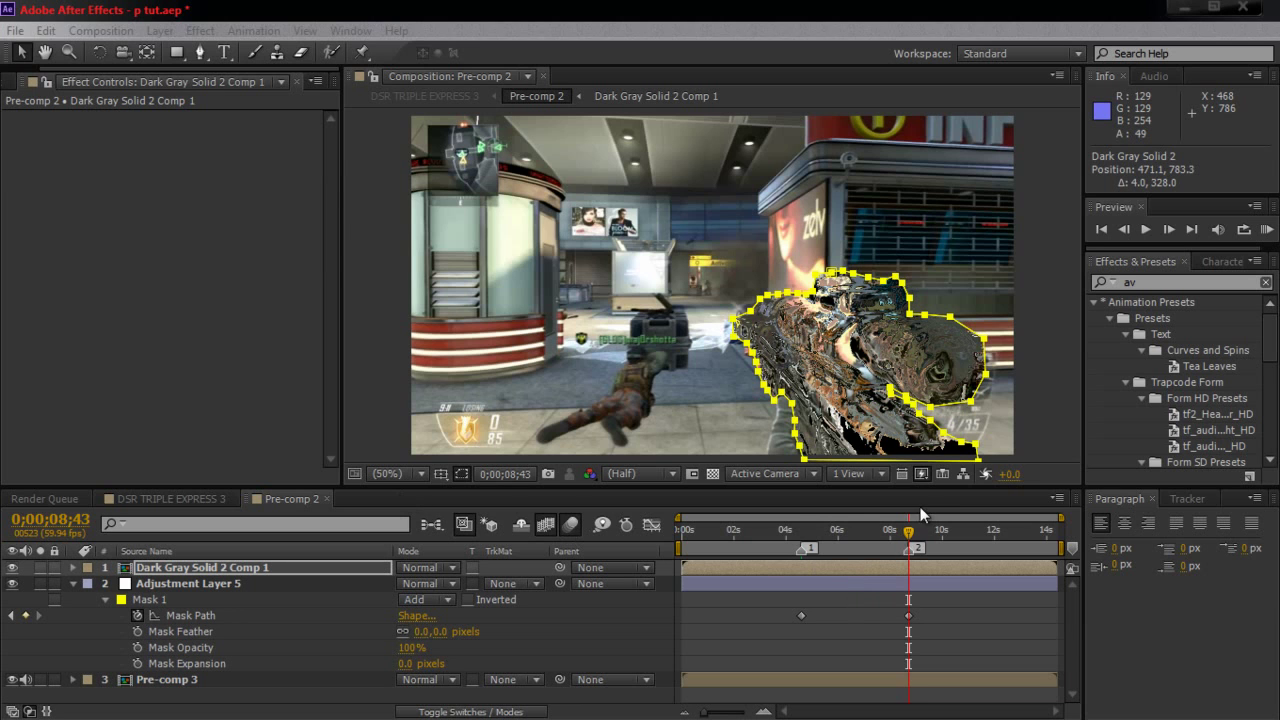
left_click(800, 534)
left_click(801, 534)
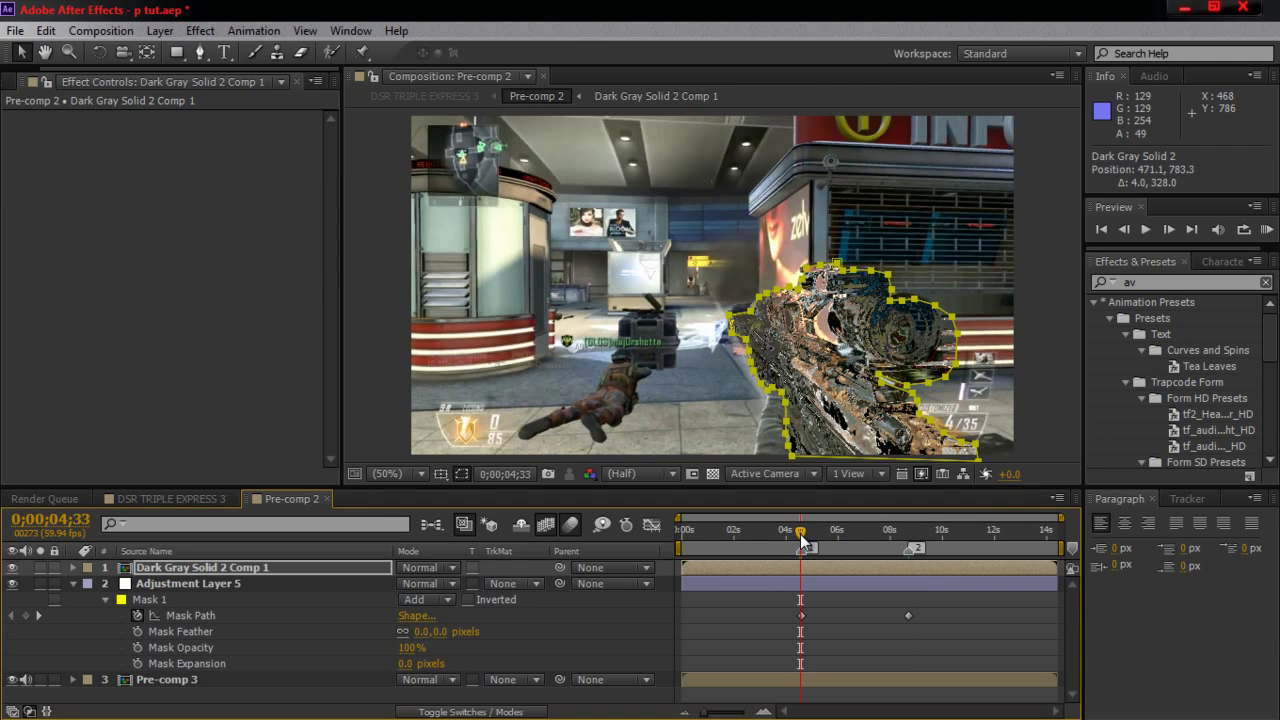
mouse_move(805, 535)
left_mouse_down()
mouse_move(910, 547)
mouse_move(800, 551)
left_mouse_up()
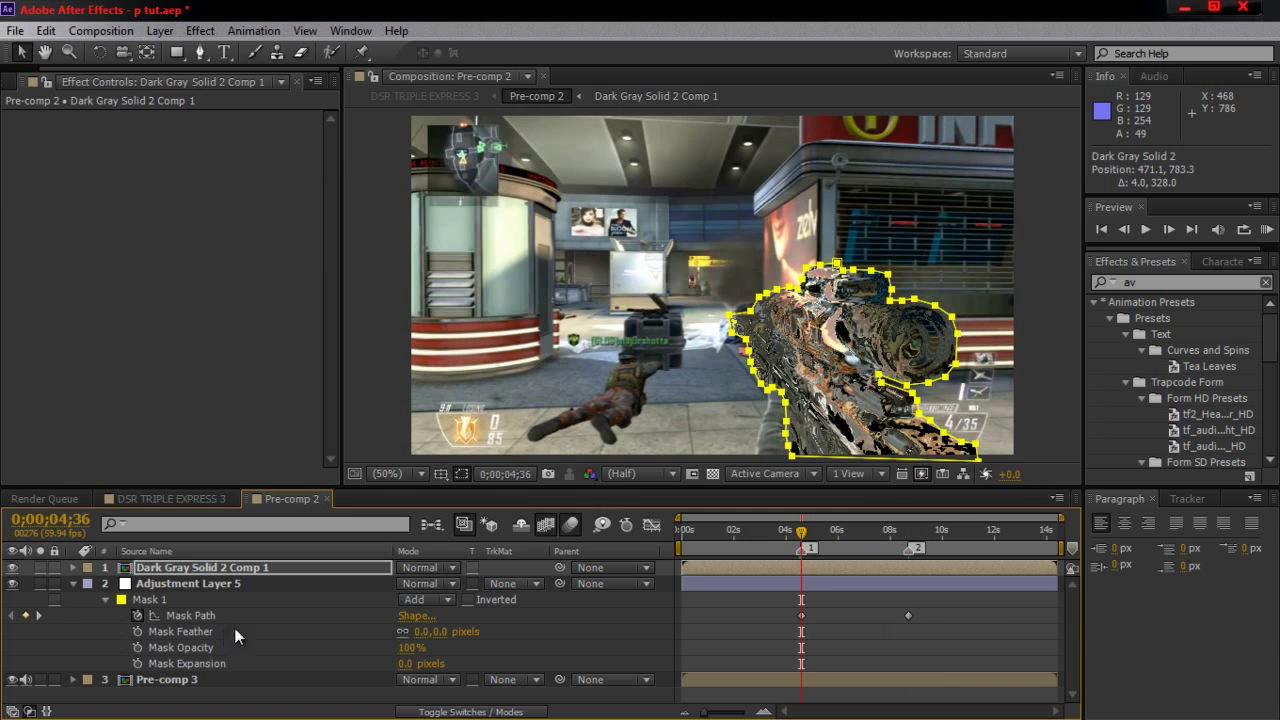
left_click(422, 631)
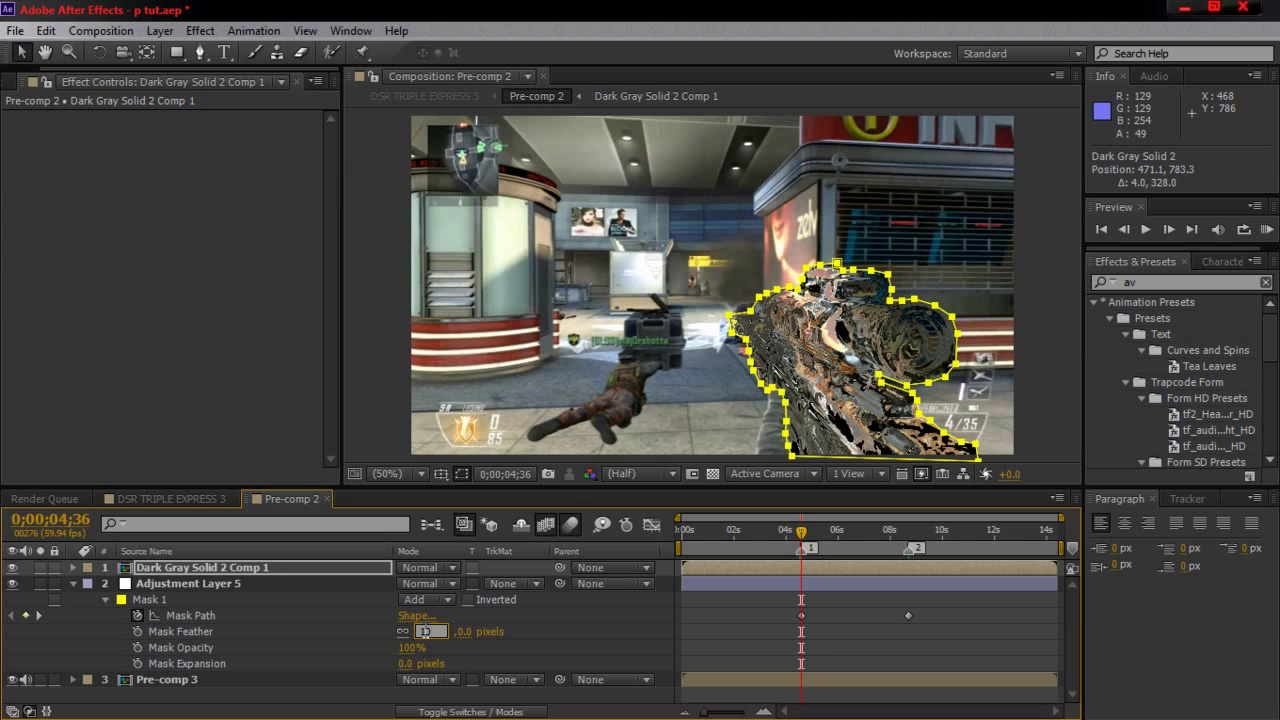
left_click(243, 585)
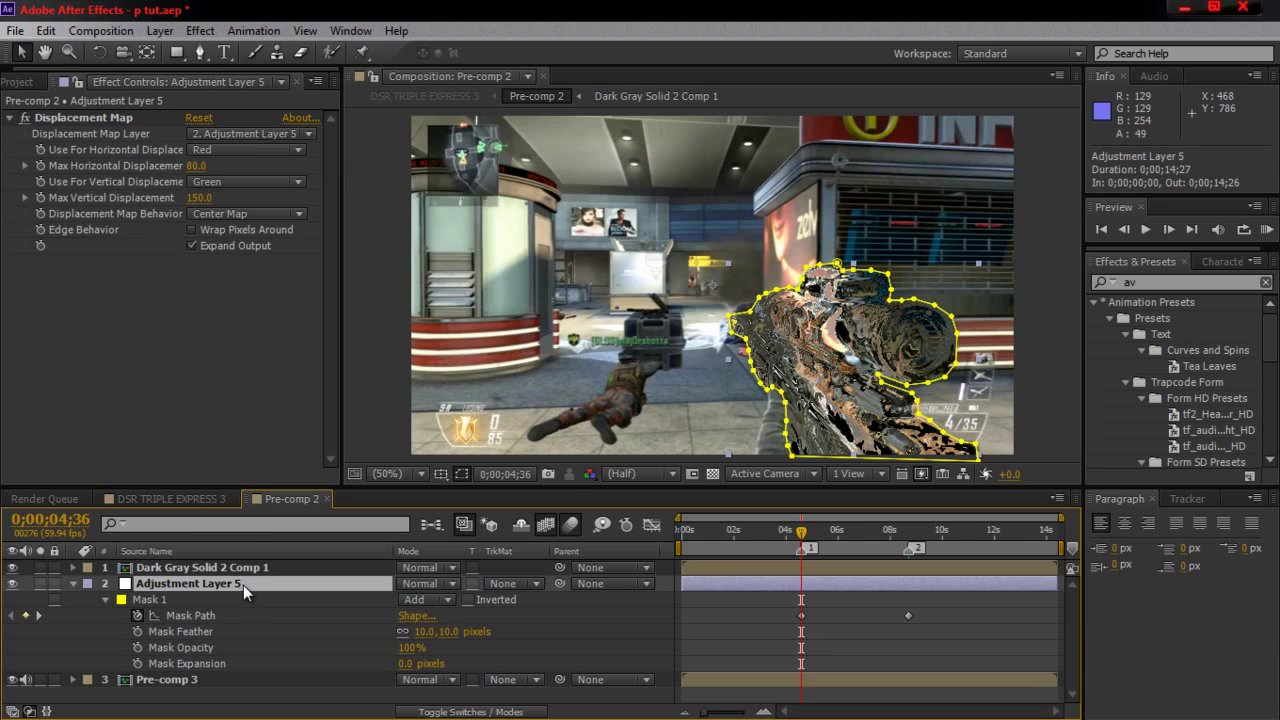
Step: Set the Mask Feather of Dark Gray Solid 2 Comp 1's Mask 1 to 10 pixels and collapse both masked layers' properties
left_click(241, 568)
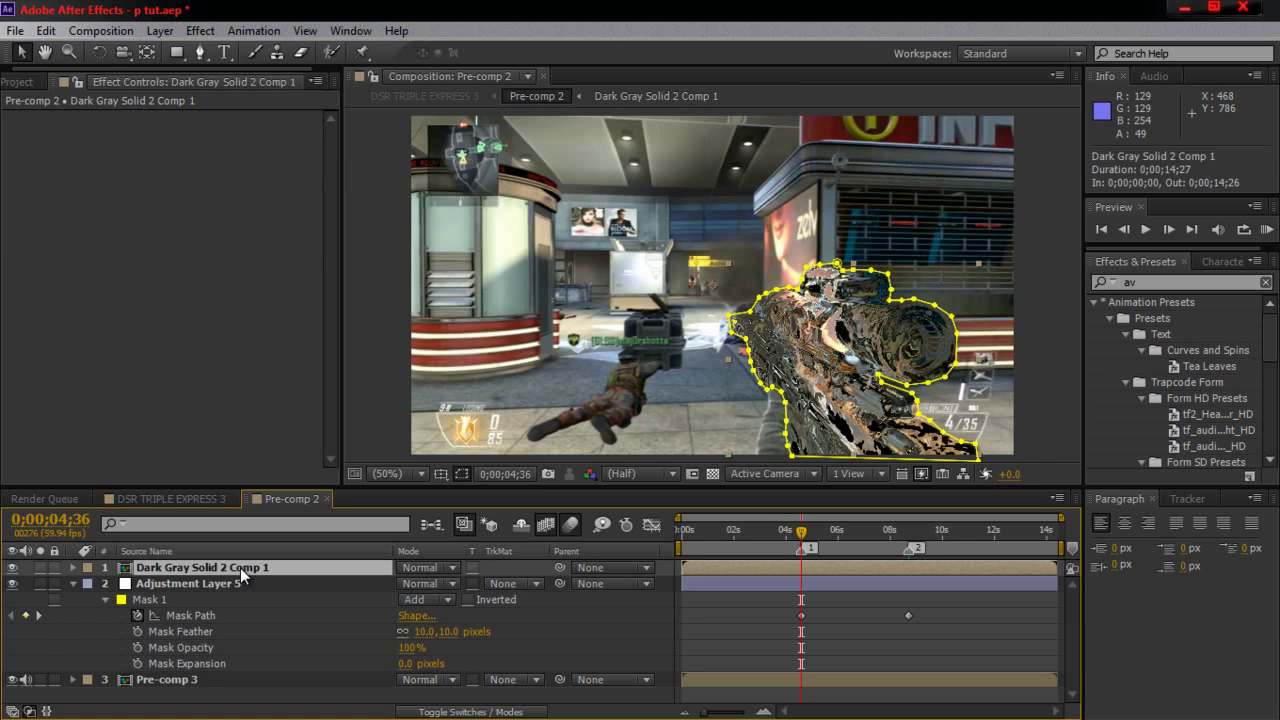
key("ctrl+v")
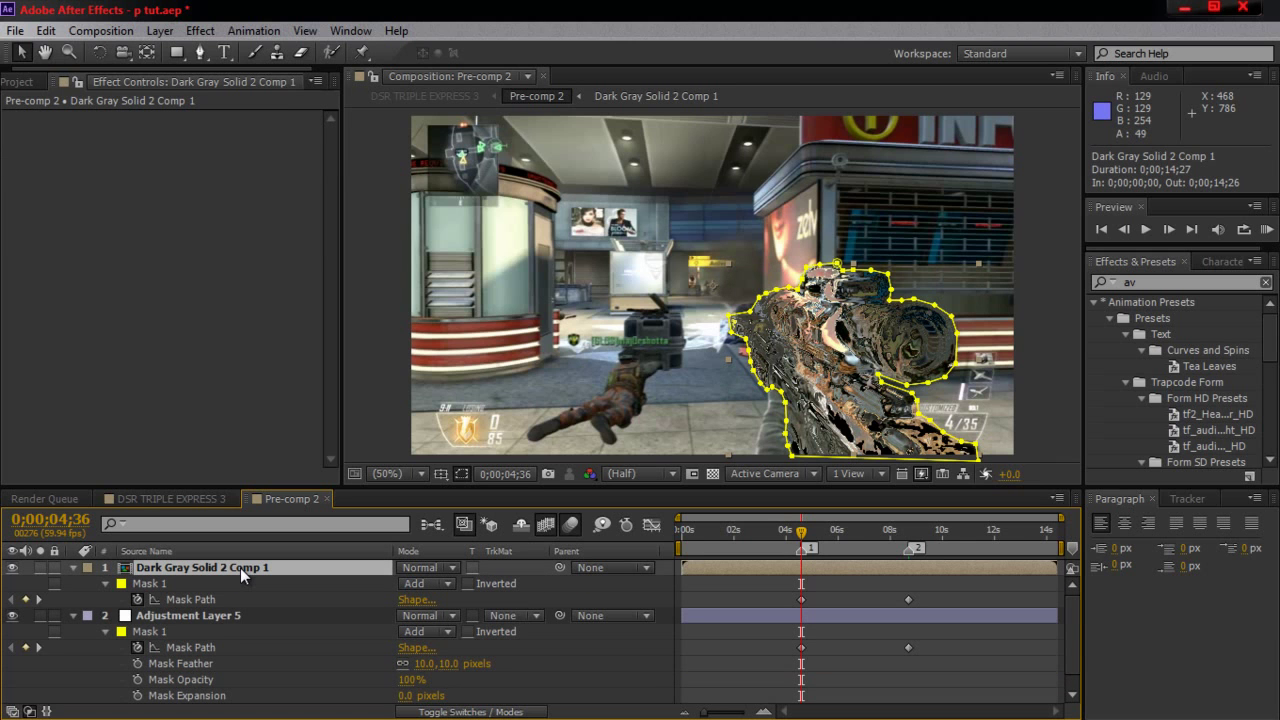
left_click(105, 583)
left_click(105, 583)
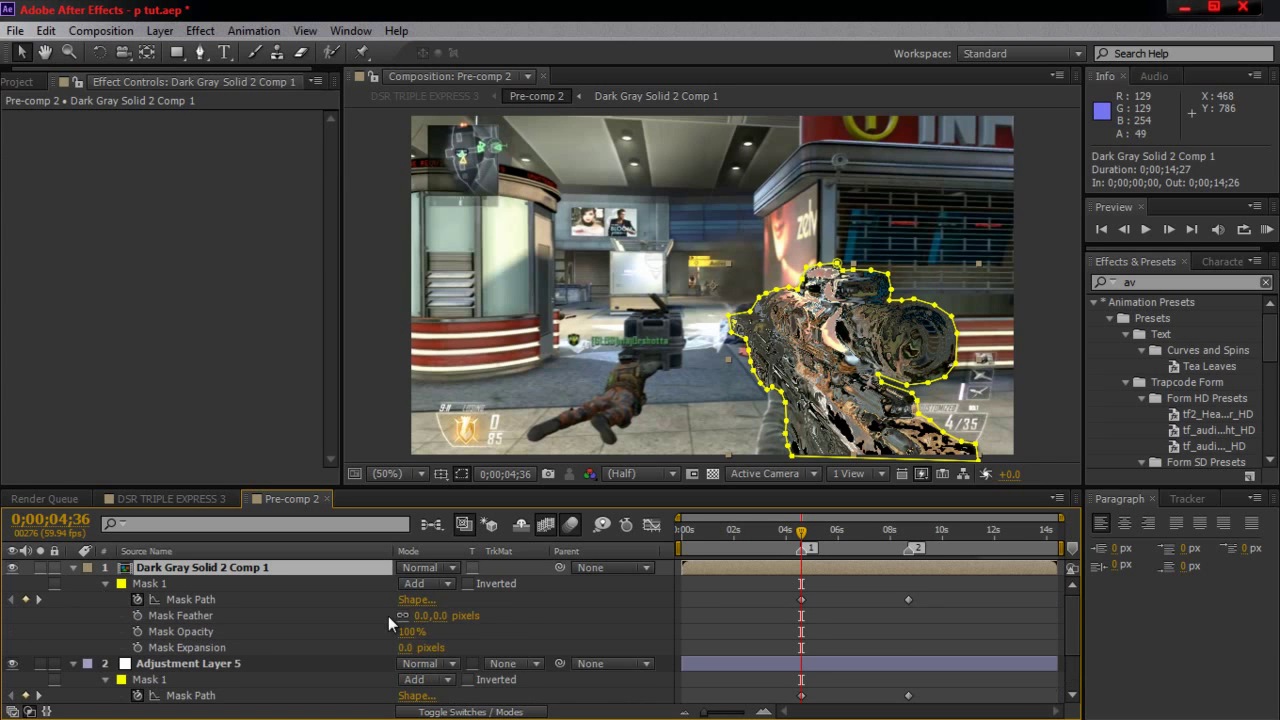
left_click(423, 615)
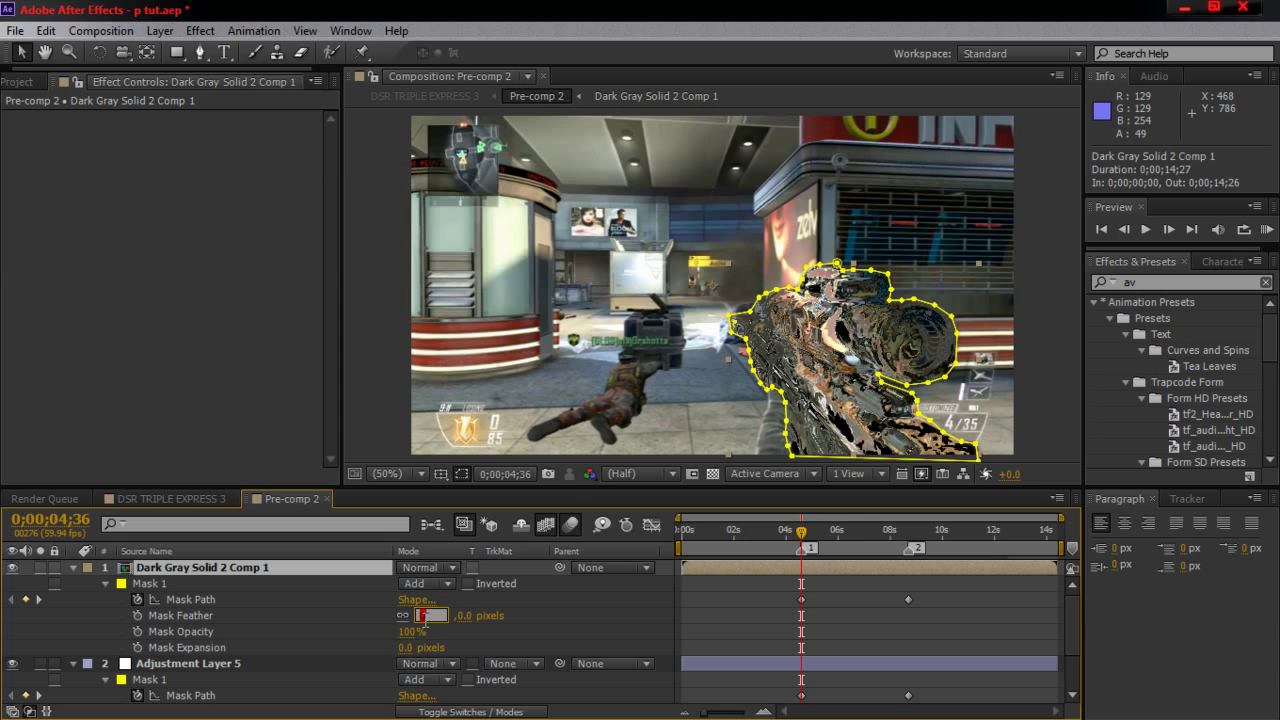
key("Return")
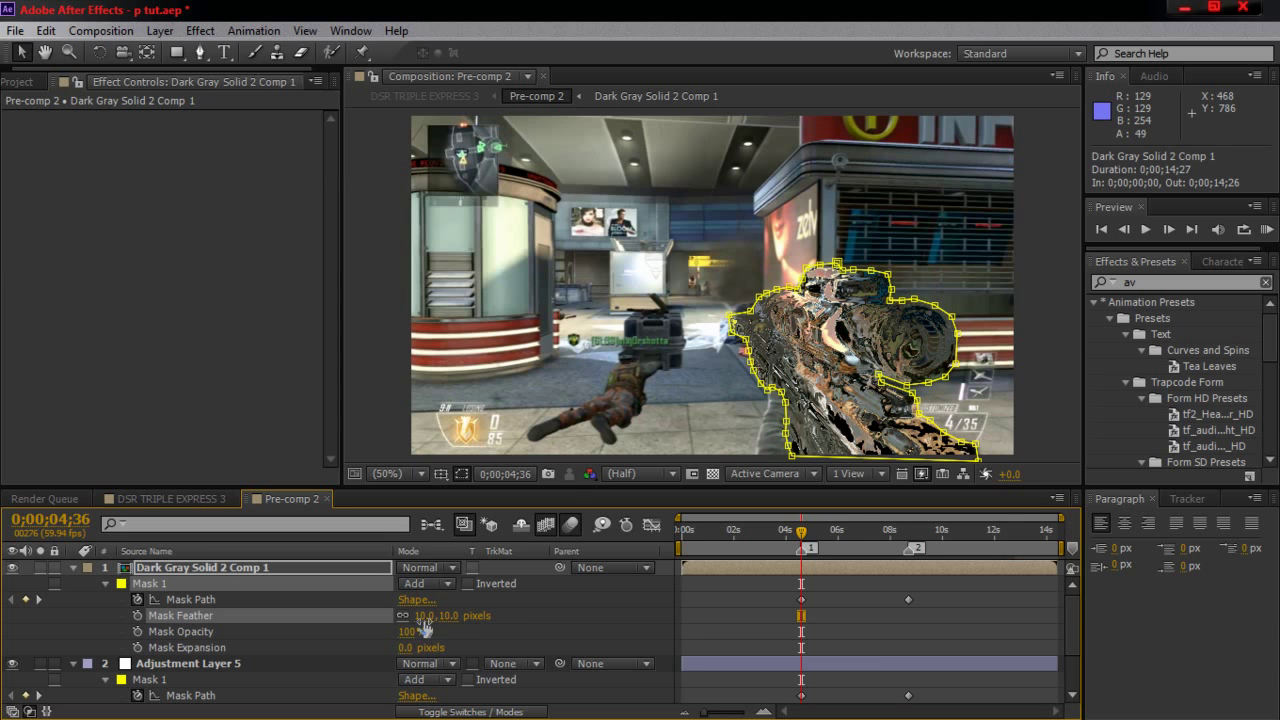
left_click(78, 567)
left_click(72, 567)
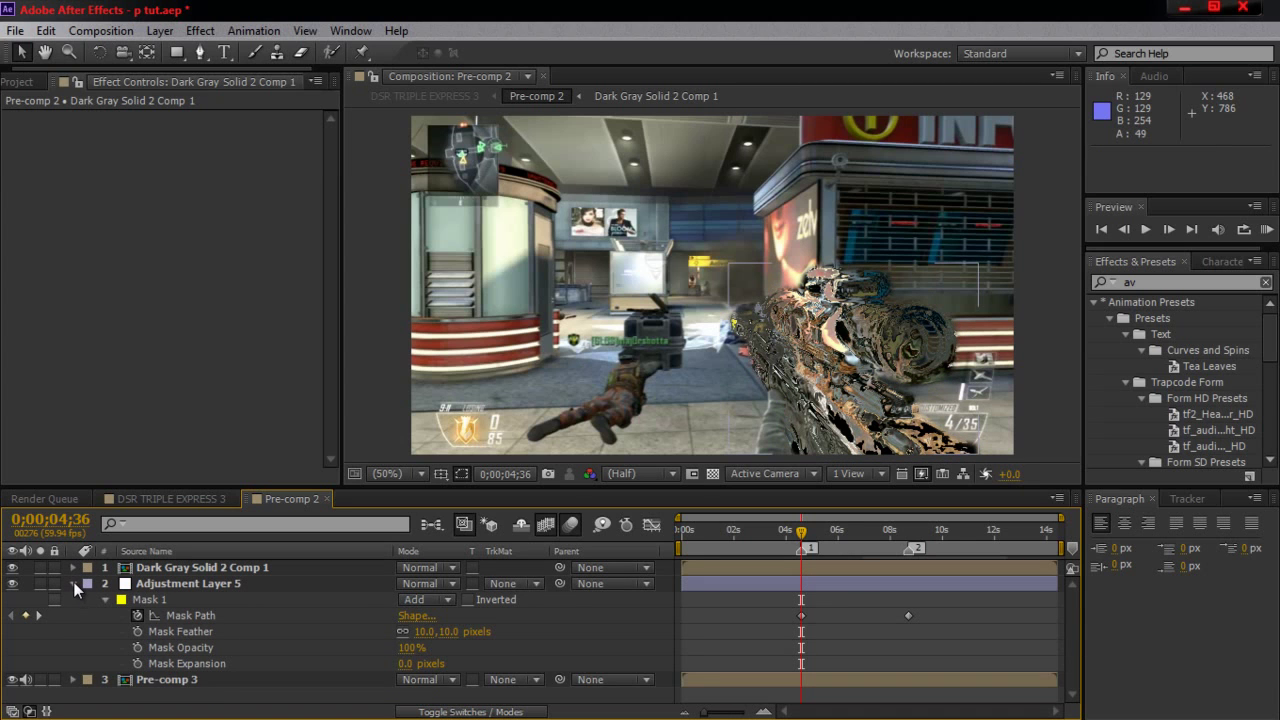
left_click(72, 583)
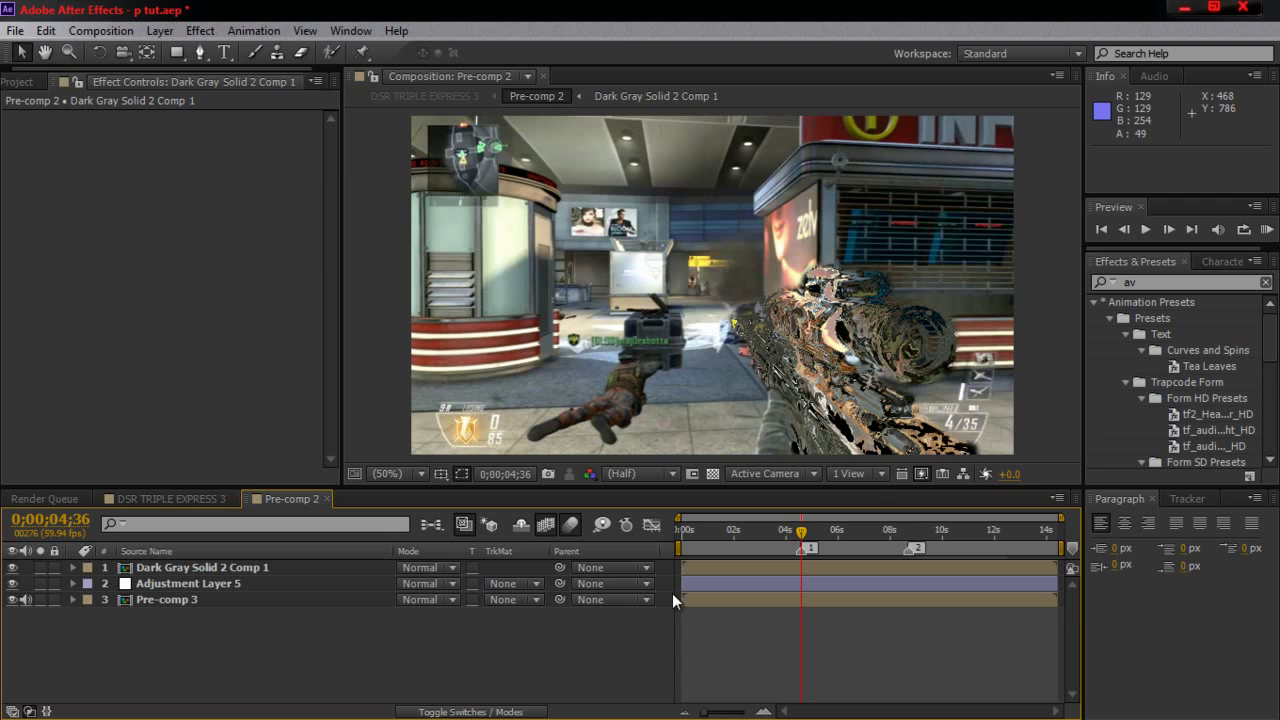
Step: In DSR TRIPLE EXPRESS 3, copy Adjustment Layer 4's group of Opacity keyframes around marker 1
mouse_move(808, 538)
left_mouse_down()
mouse_move(864, 532)
mouse_move(816, 539)
left_mouse_up()
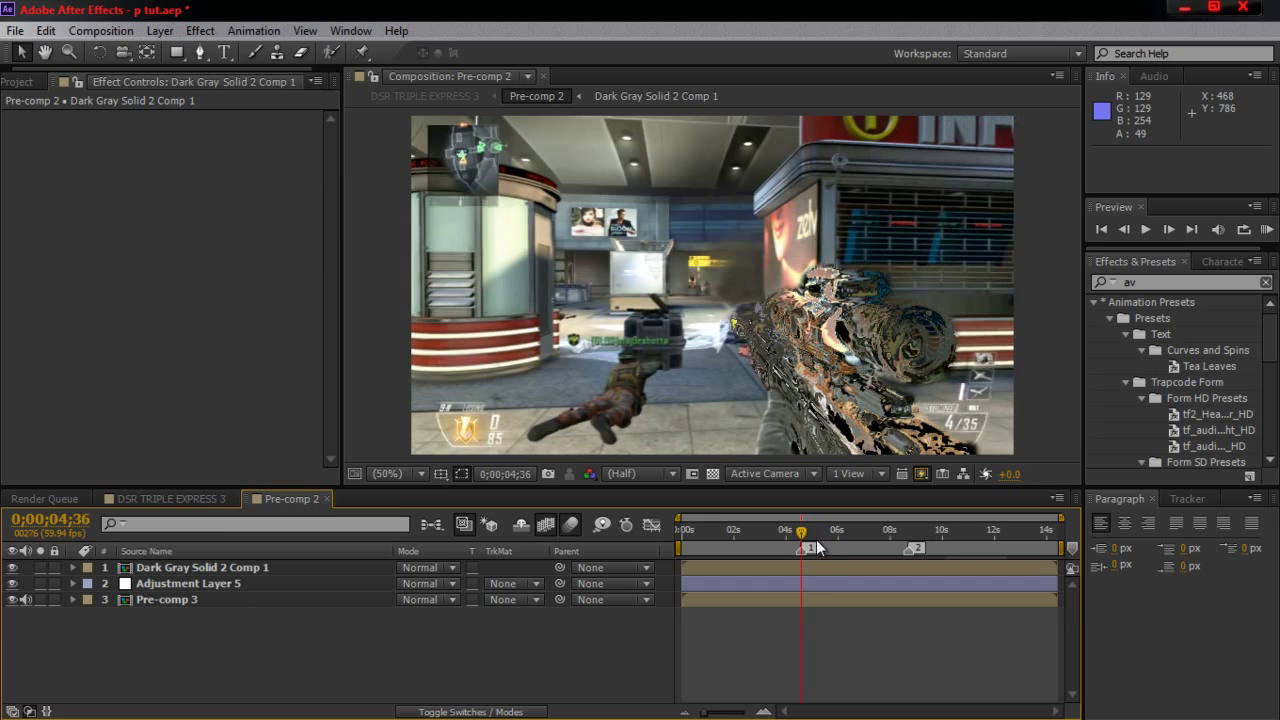
left_click(152, 500)
mouse_move(807, 537)
left_mouse_down()
mouse_move(795, 538)
mouse_move(806, 537)
left_mouse_up()
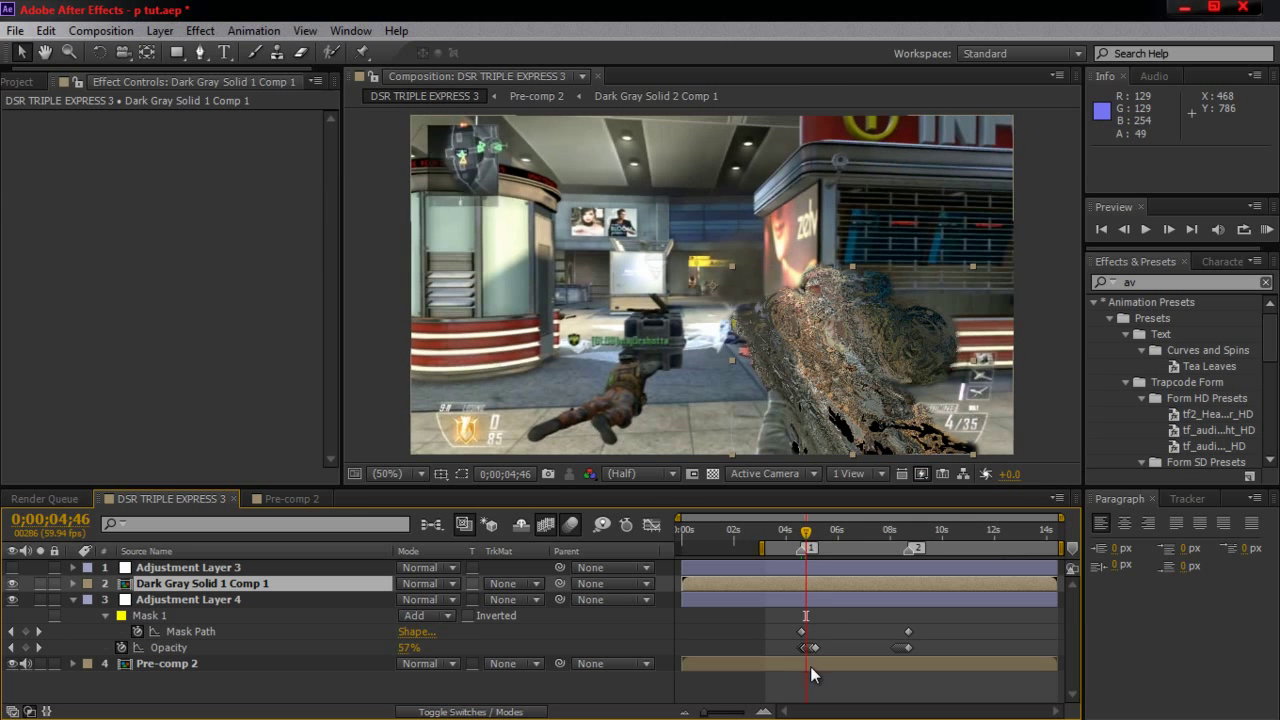
left_click_drag(793, 642, 822, 652)
key("ctrl+c")
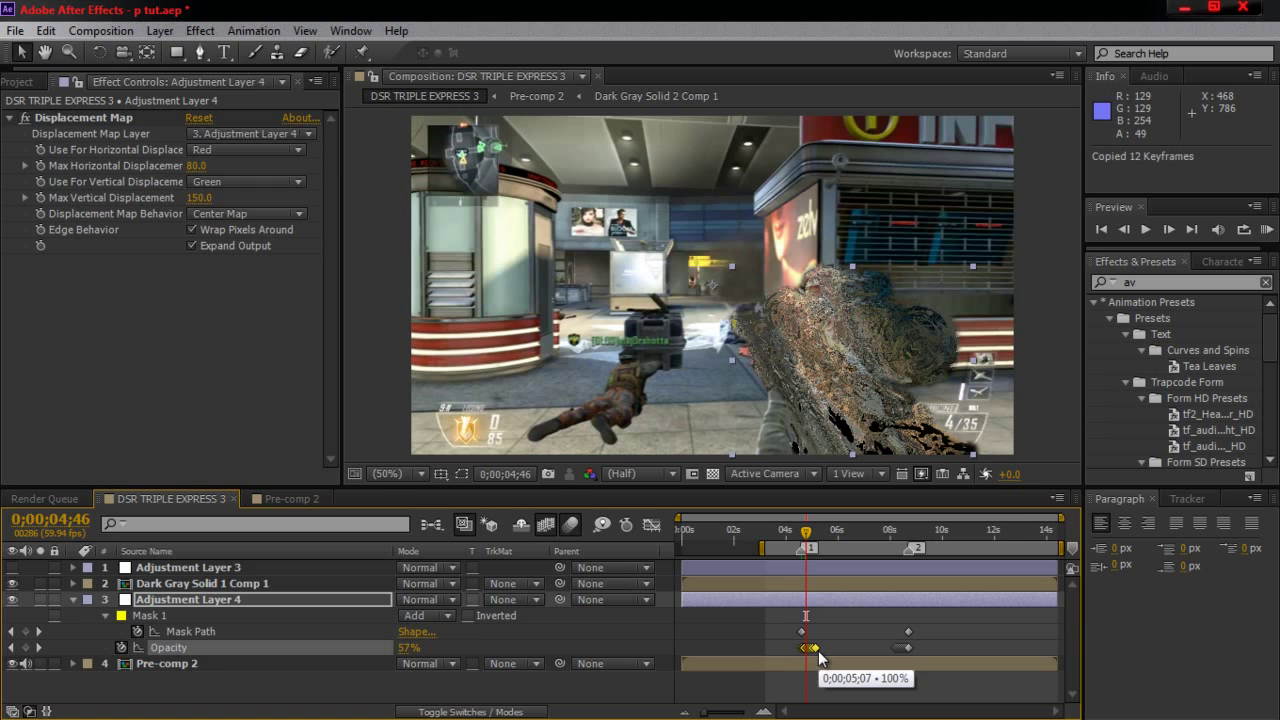
Step: Paste the Opacity keyframes onto Adjustment Layer 5 in Pre-comp 2 at 0;00;04;36 and reveal the layer's keyframes
left_click(289, 498)
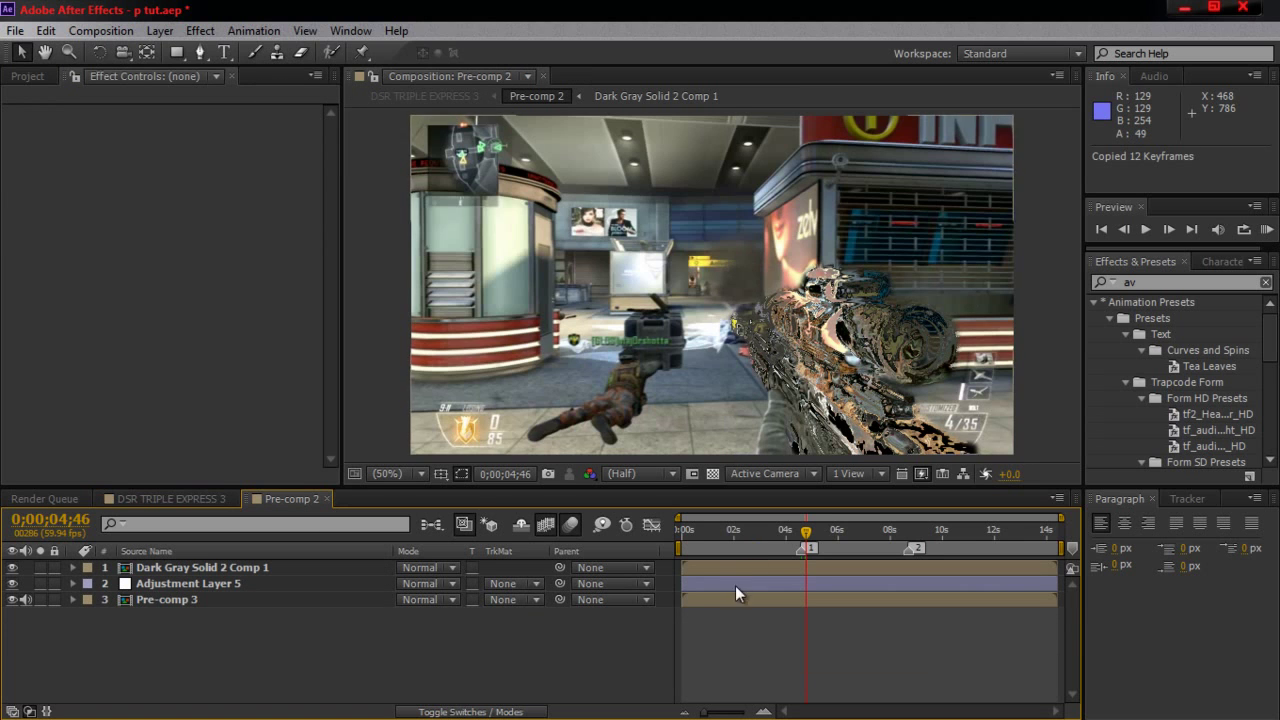
left_click_drag(806, 537, 800, 540)
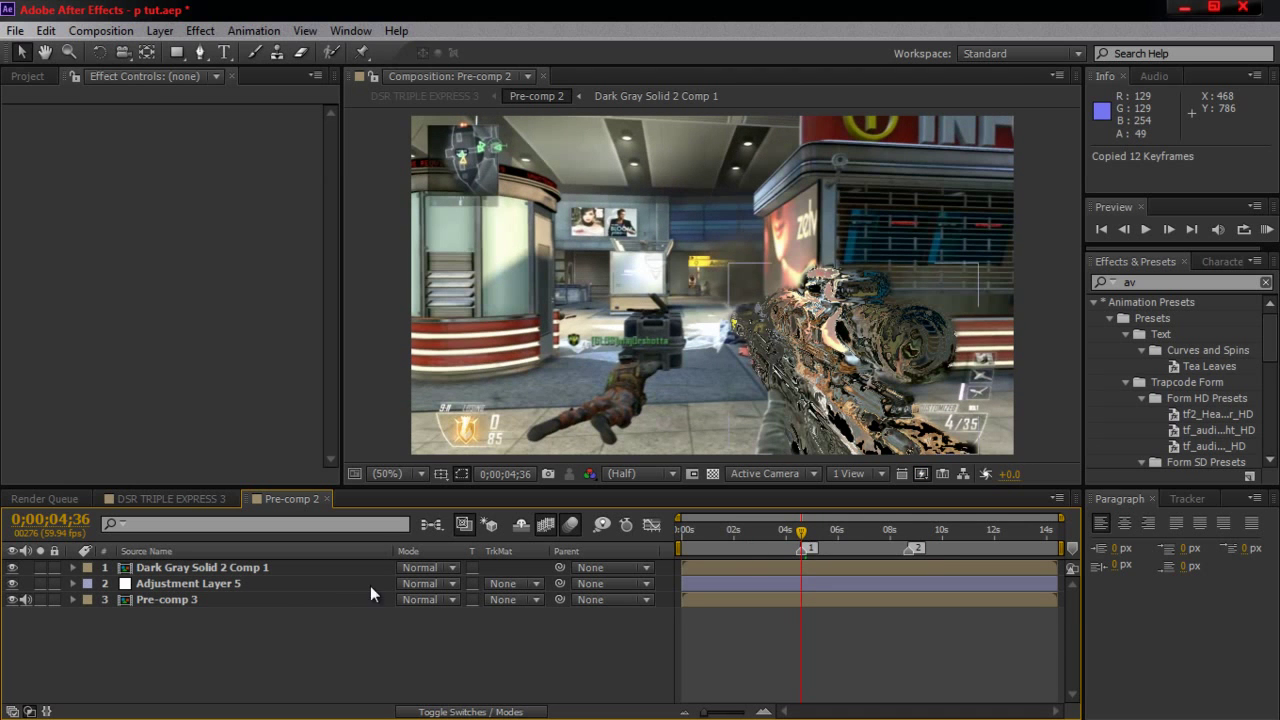
left_click(193, 584)
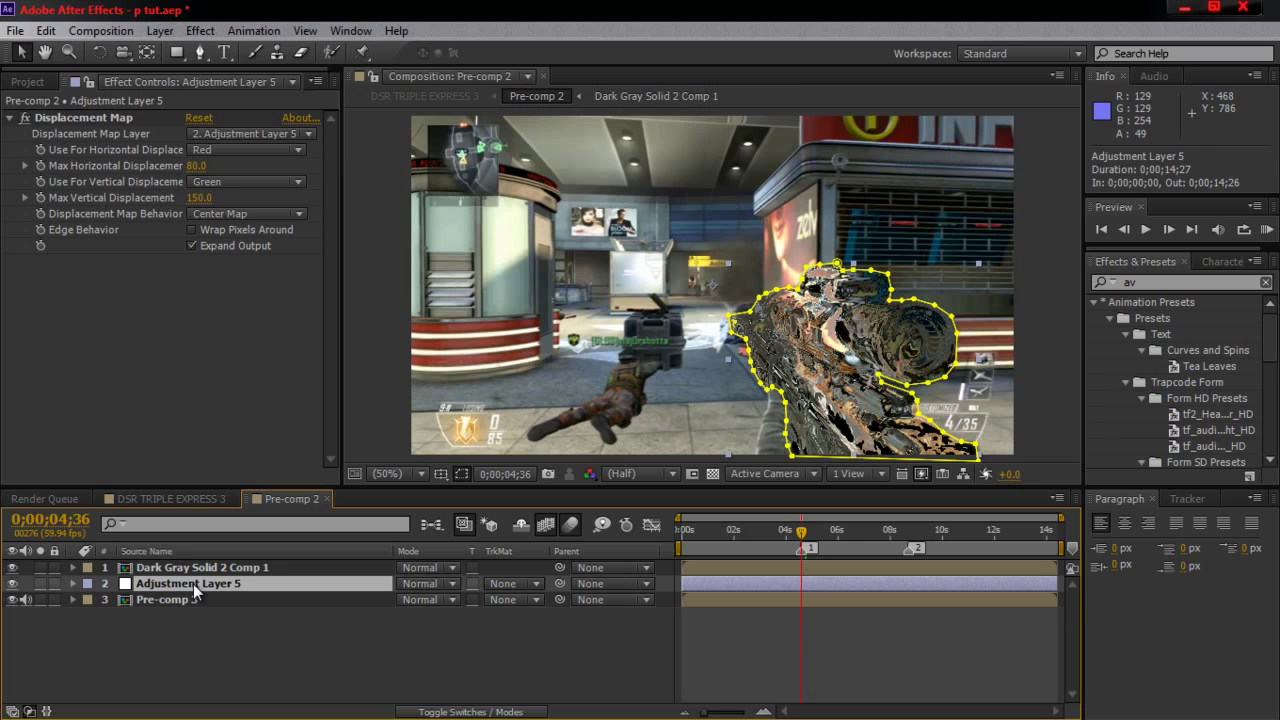
key("ctrl+v")
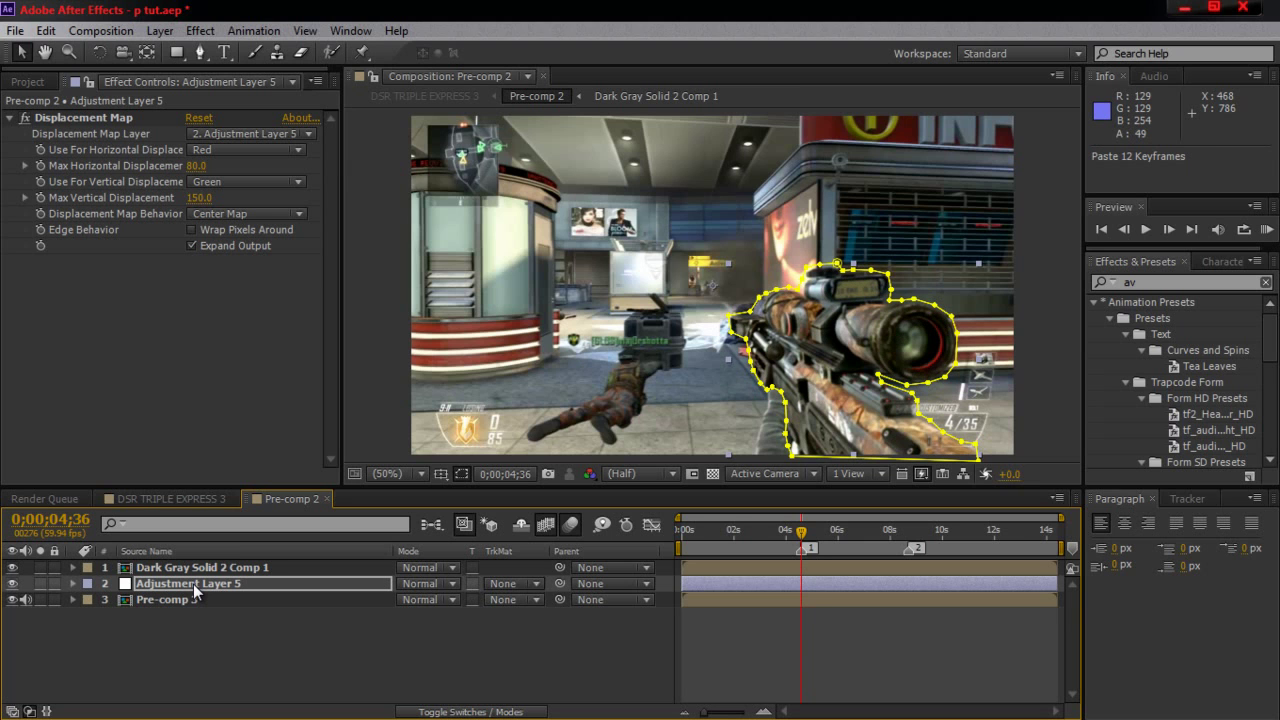
key("u")
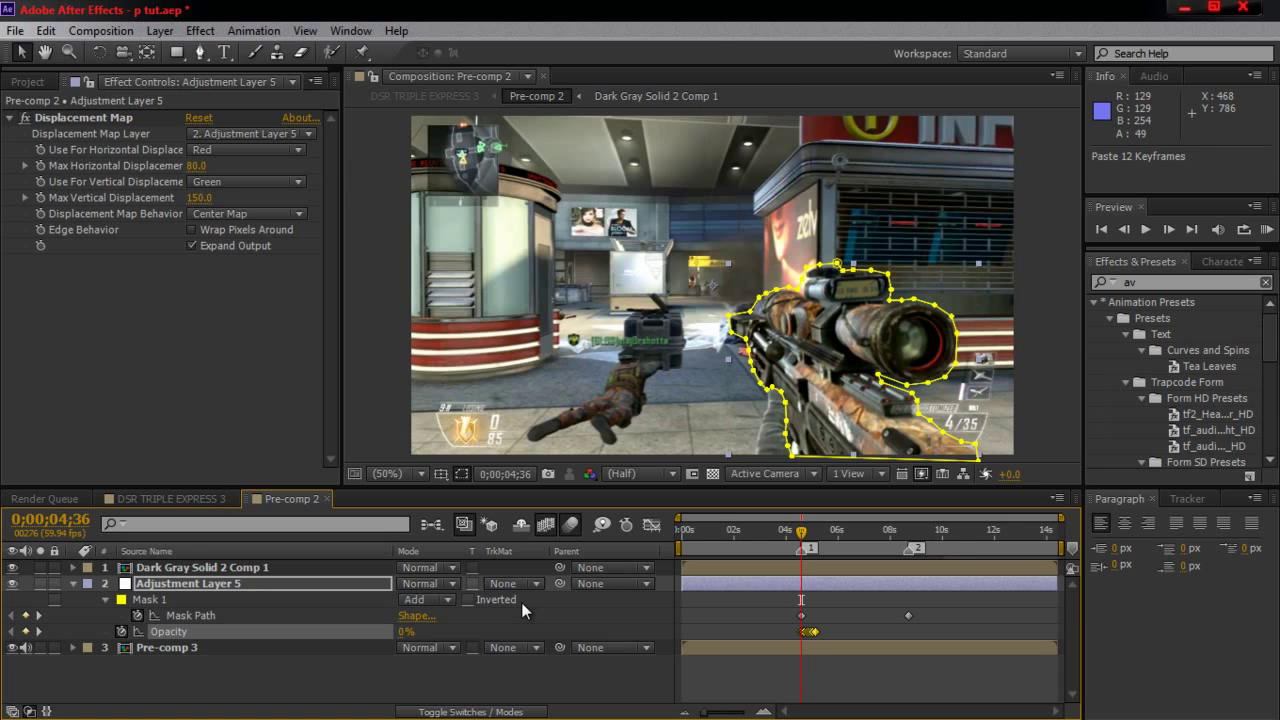
left_click(764, 712)
left_click(764, 712)
left_click(764, 712)
left_click(764, 712)
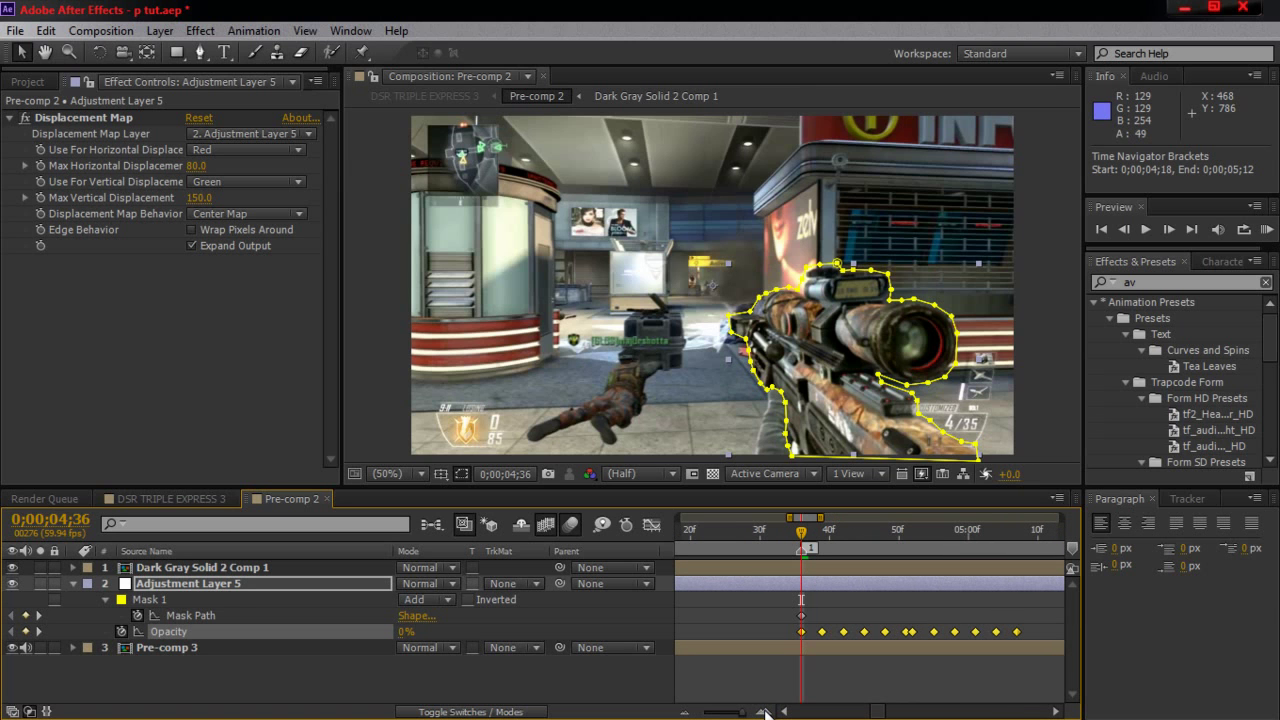
left_click(227, 586)
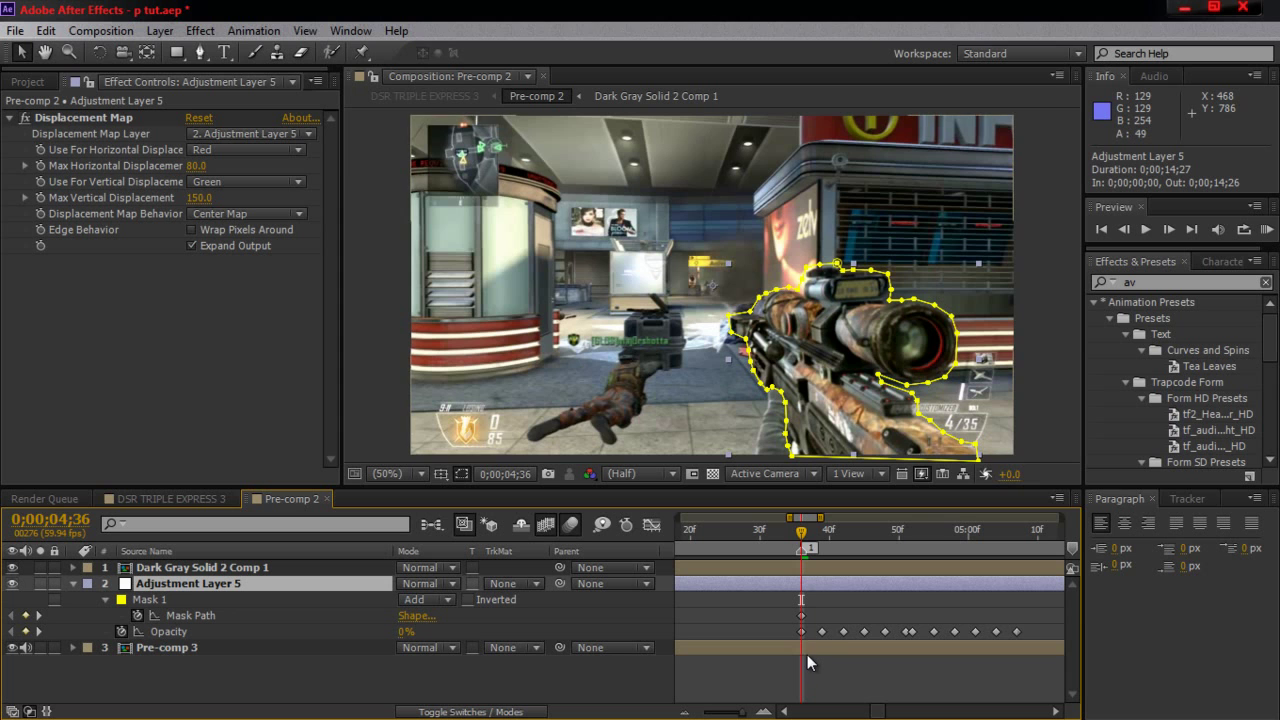
mouse_move(800, 533)
left_mouse_down()
mouse_move(752, 538)
mouse_move(797, 544)
left_mouse_up()
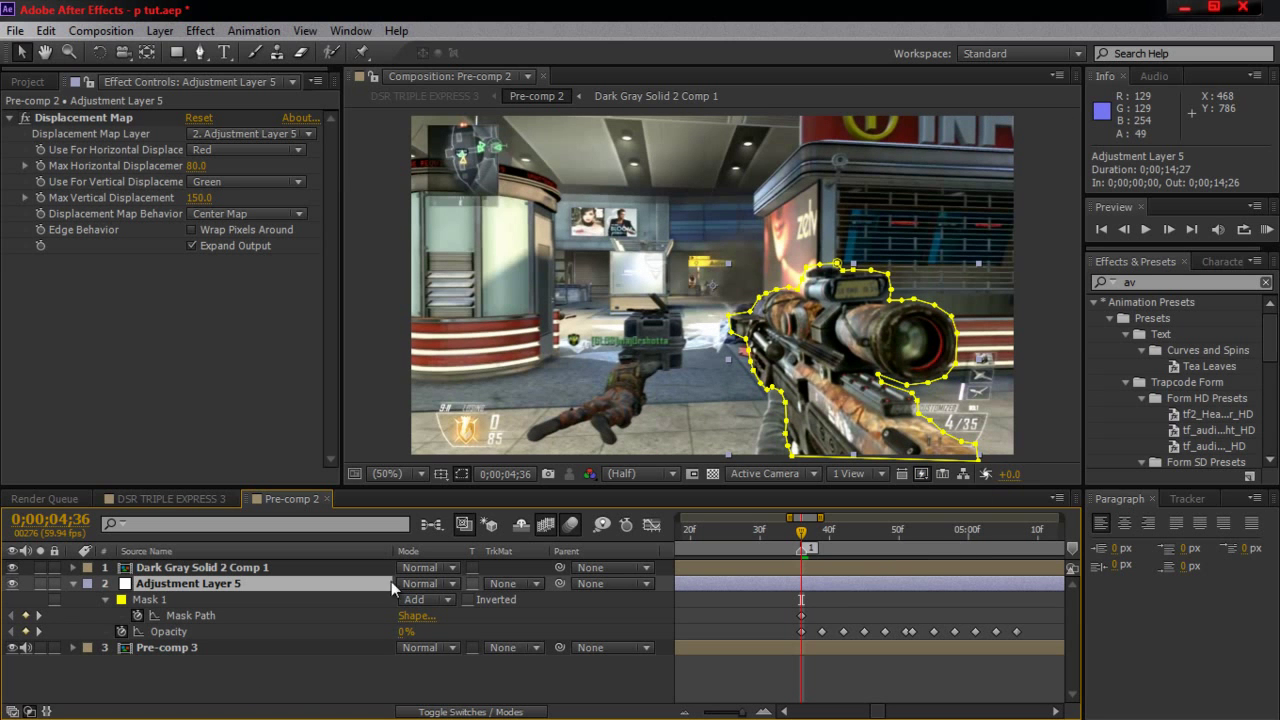
Step: Step through Adjustment Layer 5's Opacity keyframes from marker 1 to the last one, examining how the distortion flickers in
left_click(1168, 229)
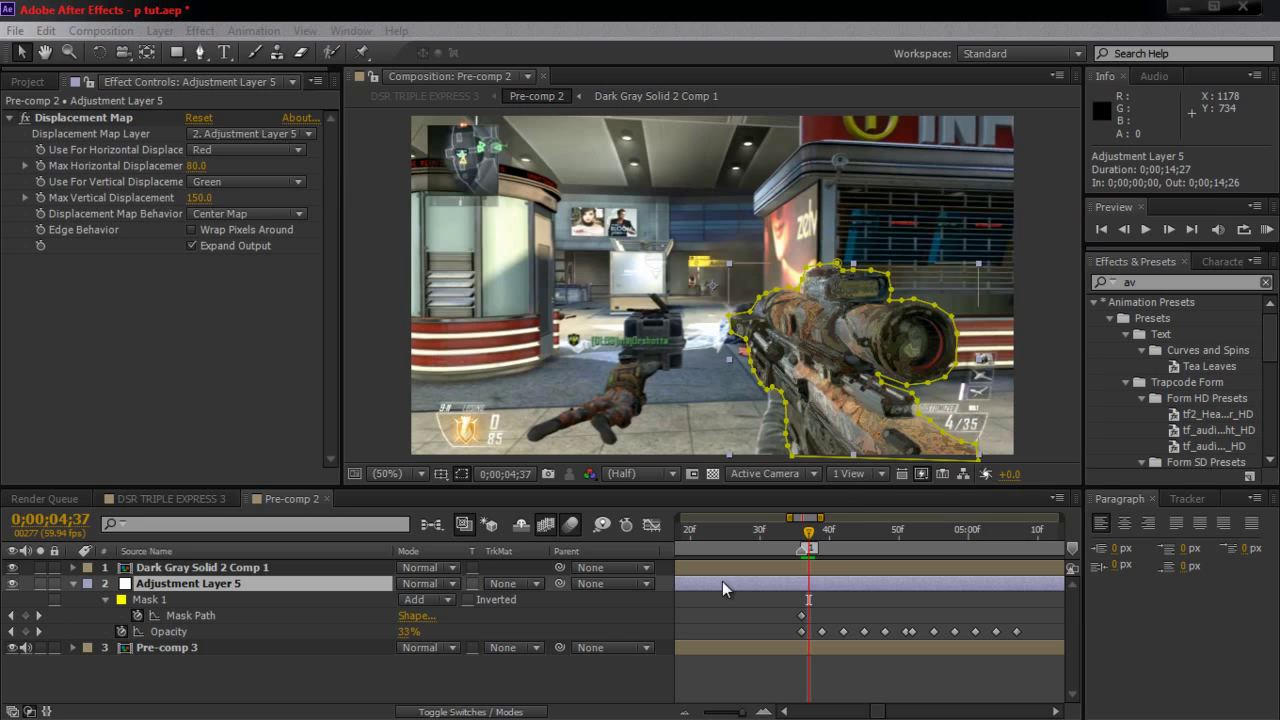
left_click(11, 631)
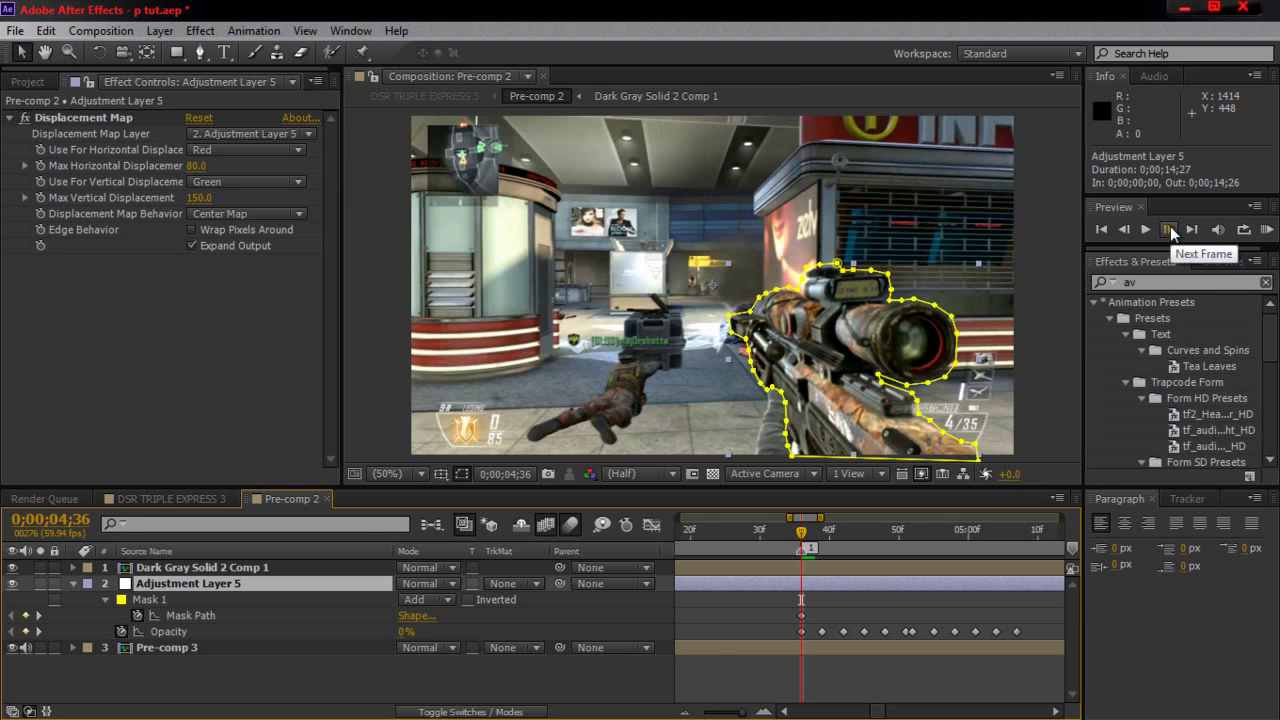
left_click(1168, 229)
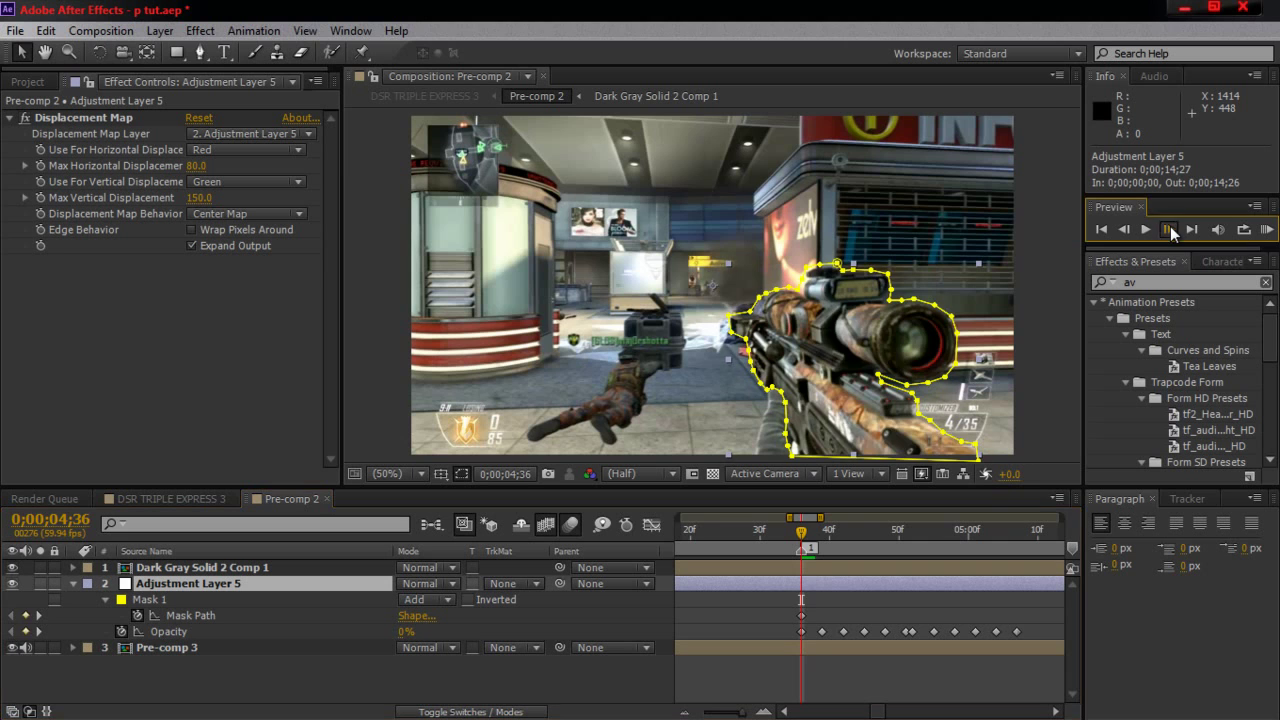
left_click(1168, 229)
left_click(1168, 229)
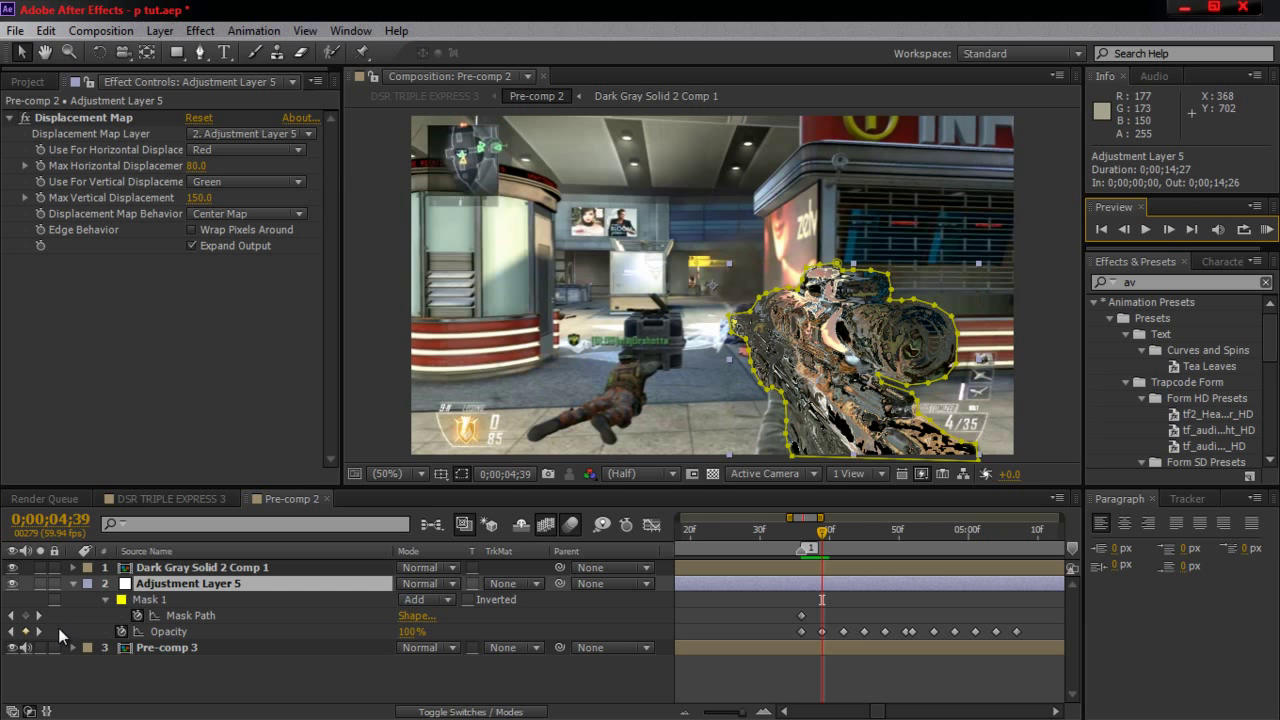
left_click(39, 632)
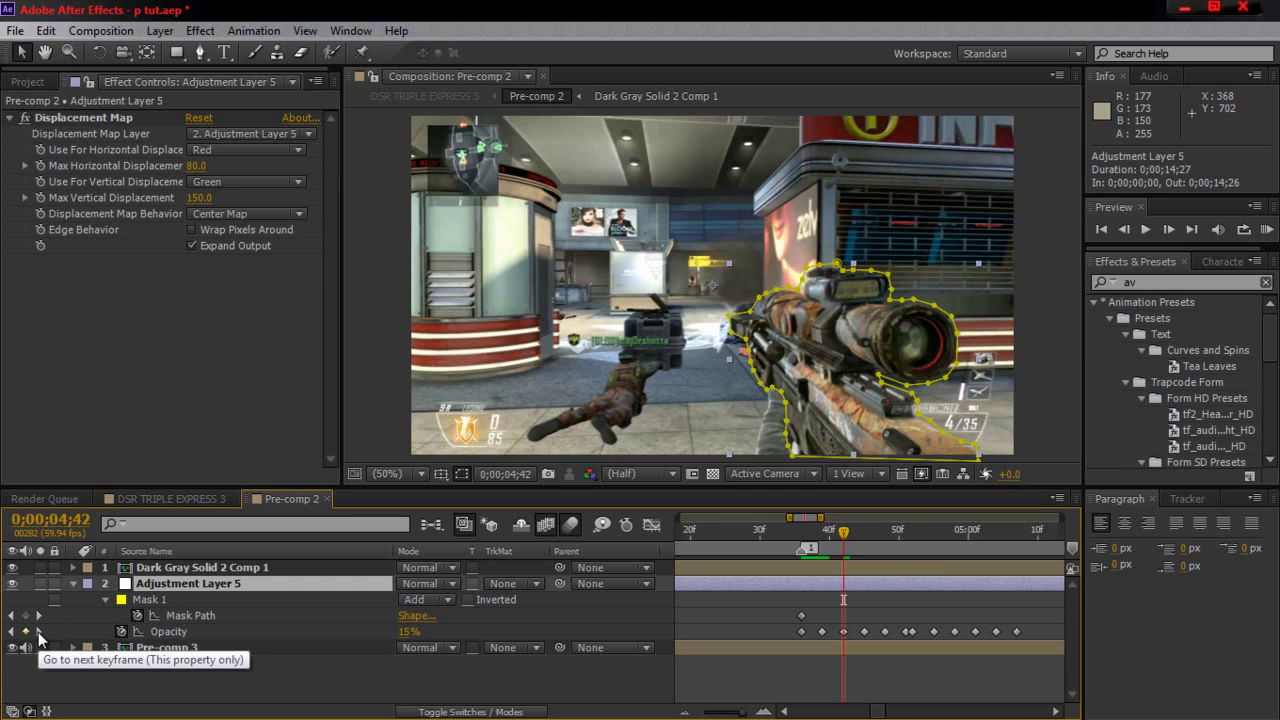
left_click(39, 632)
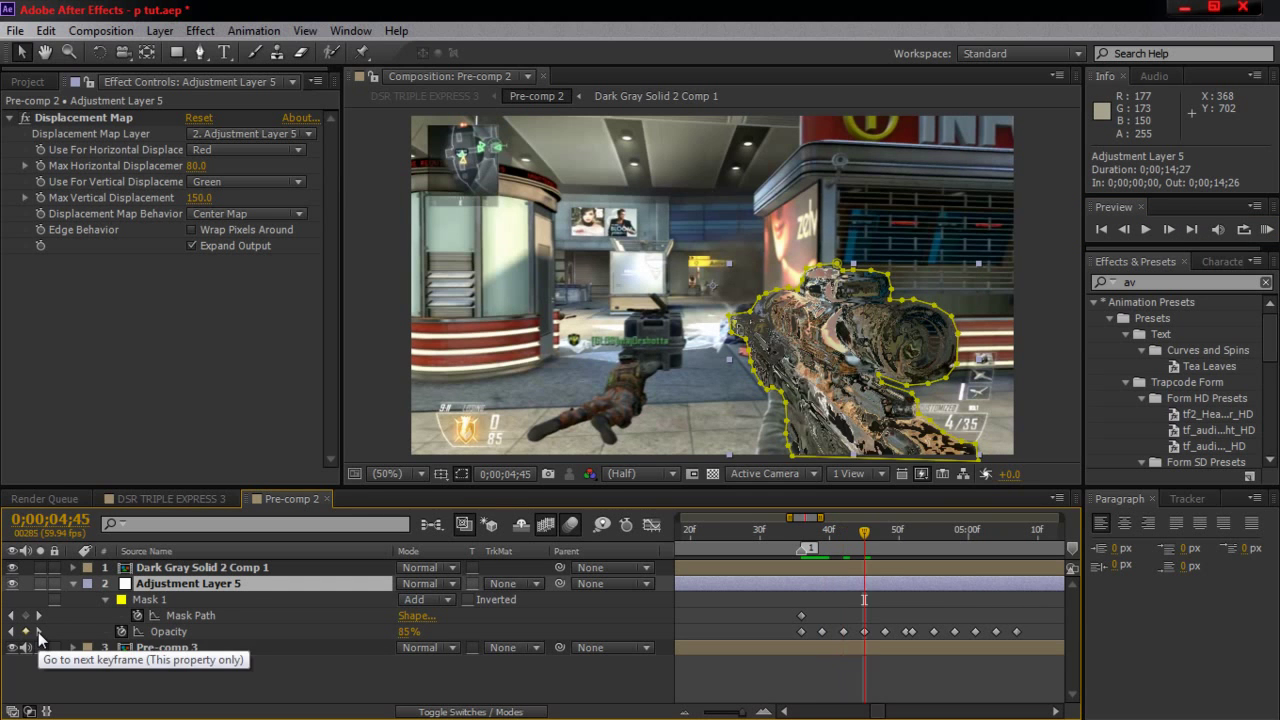
left_click(39, 632)
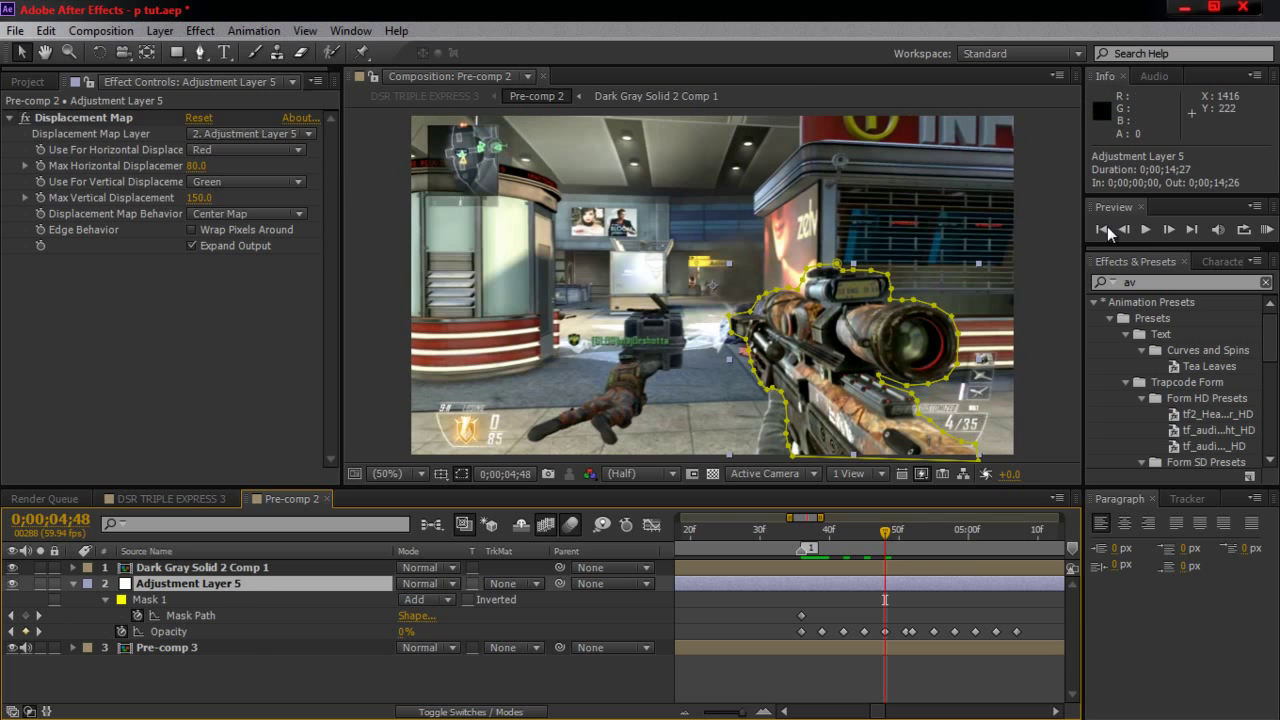
left_click(1170, 230)
left_click(1170, 230)
left_click(1176, 233)
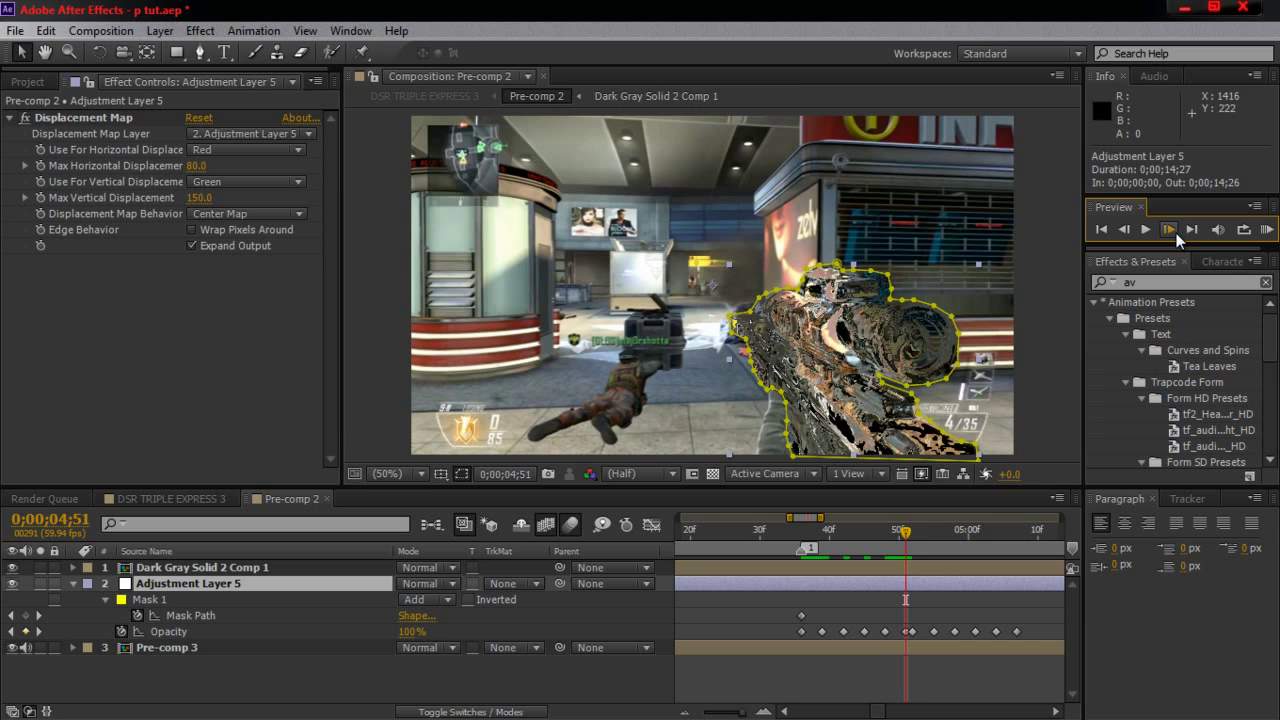
left_click(1176, 233)
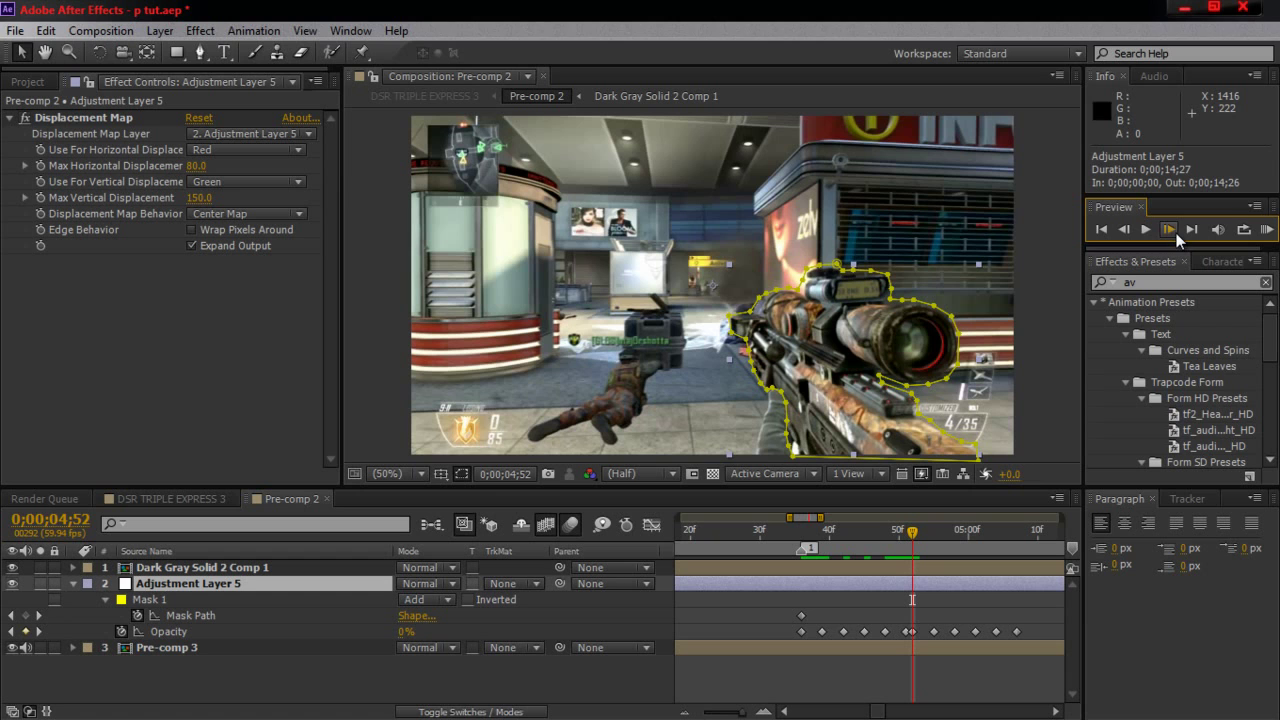
left_click(38, 631)
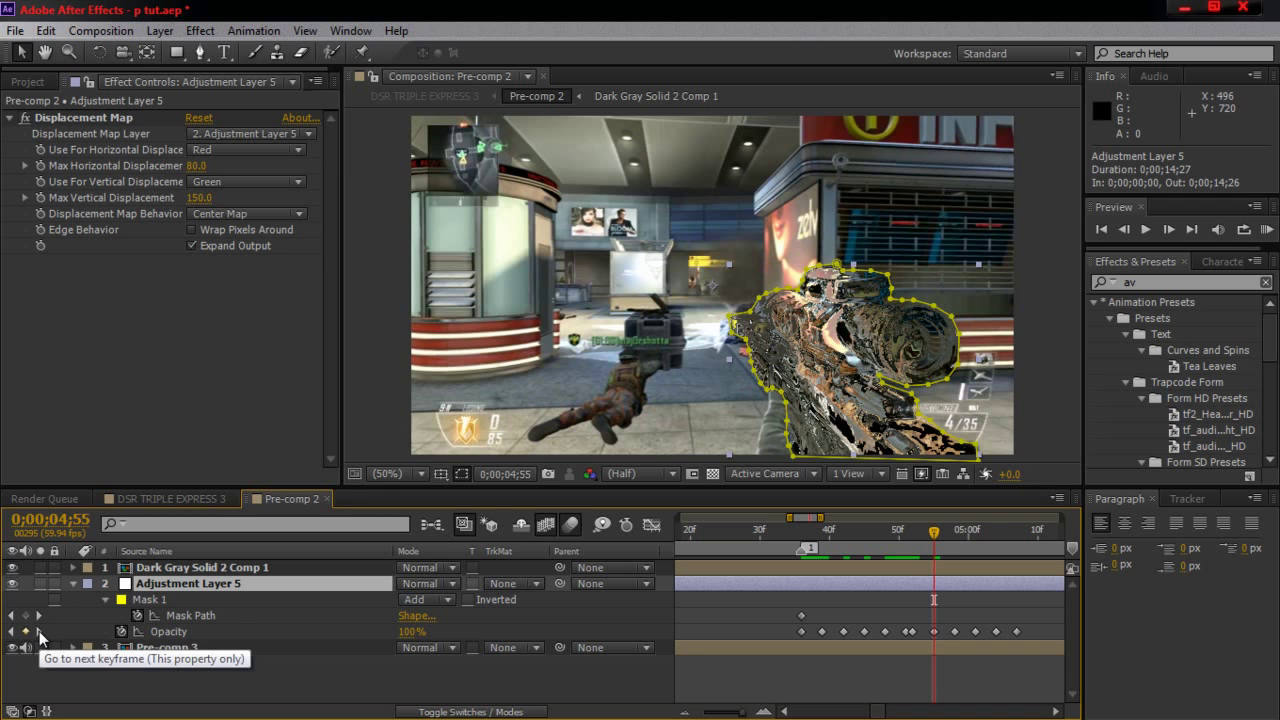
left_click(38, 631)
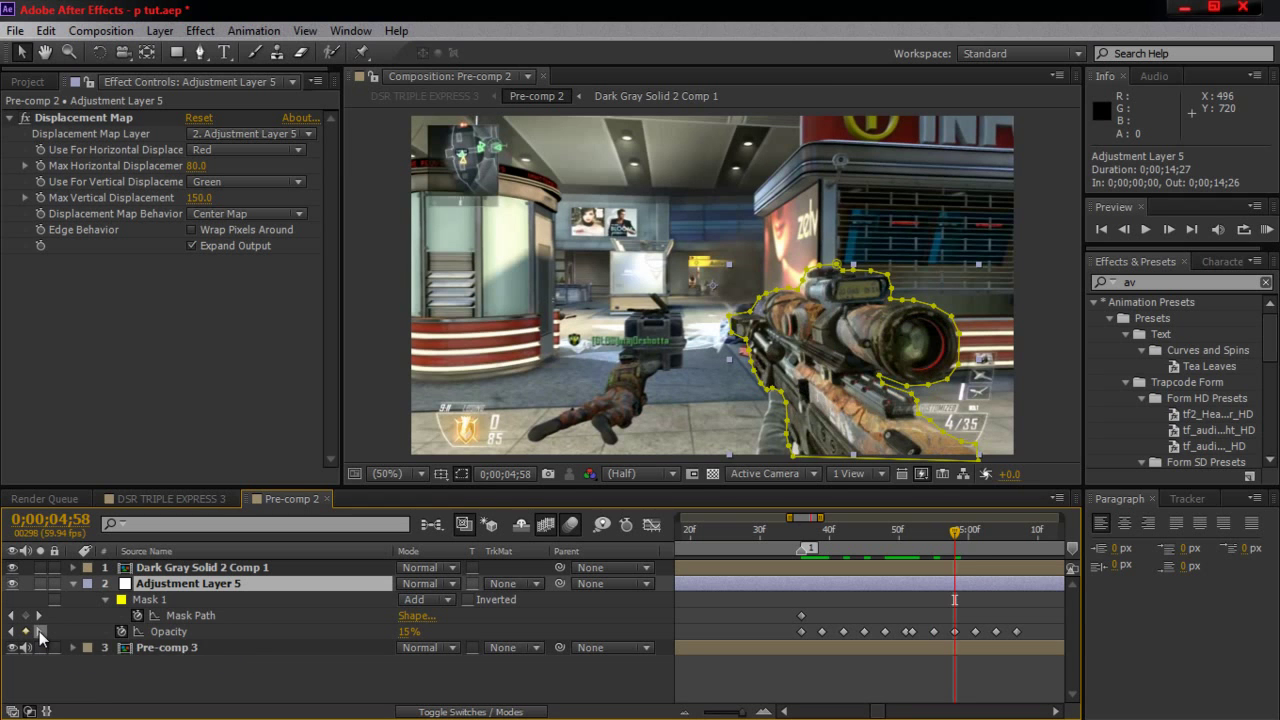
left_click(38, 631)
left_click(38, 631)
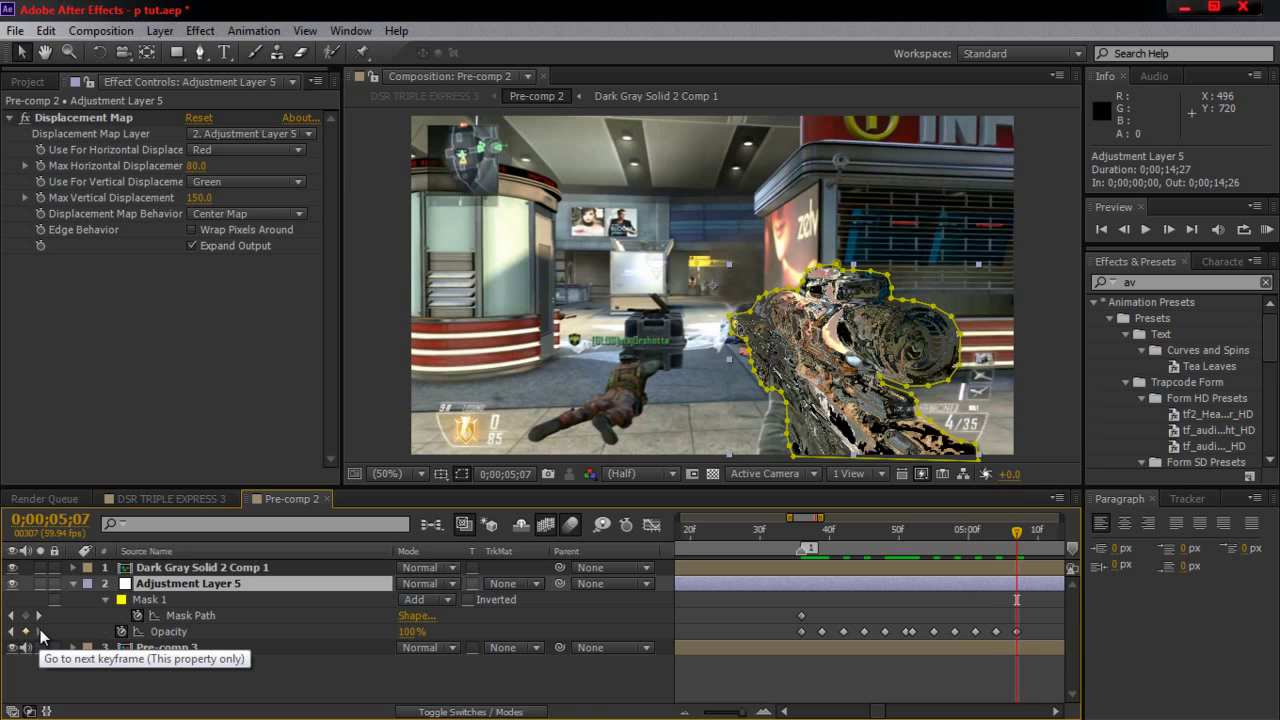
Step: Copy Adjustment Layer 5's whole group of Opacity keyframes around marker 1
left_click_drag(737, 714, 725, 714)
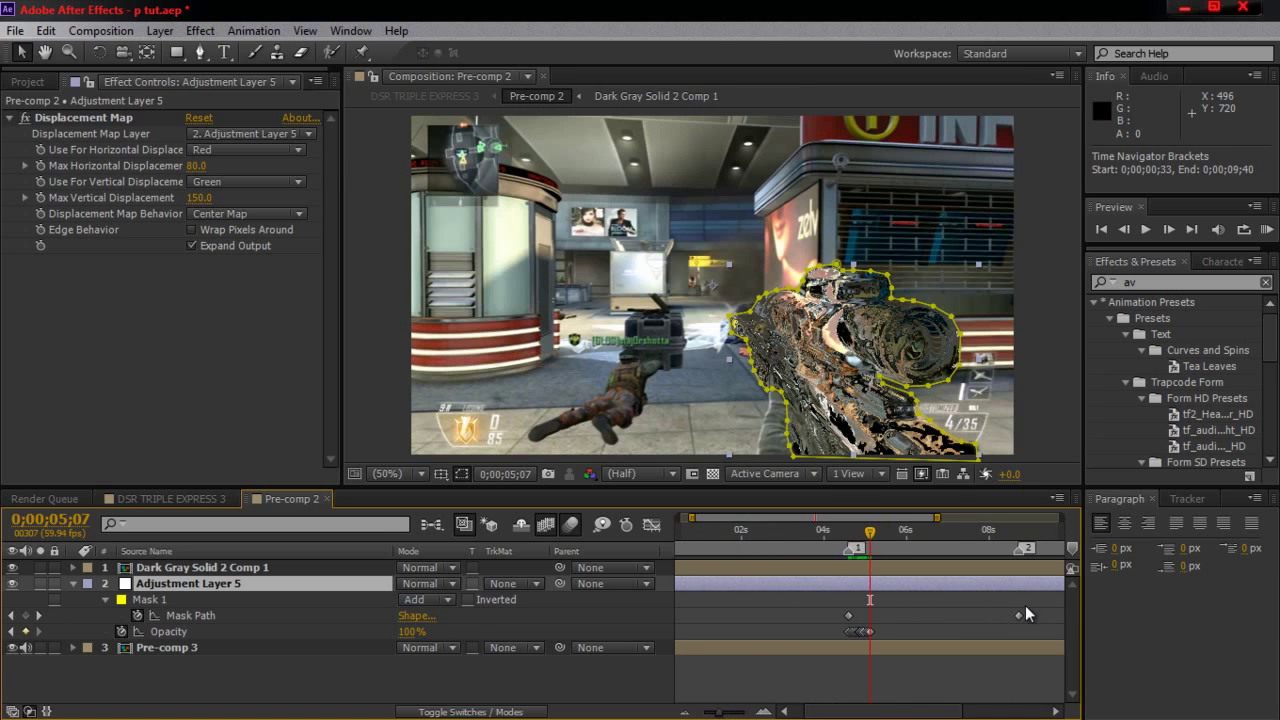
left_click_drag(836, 633, 881, 635)
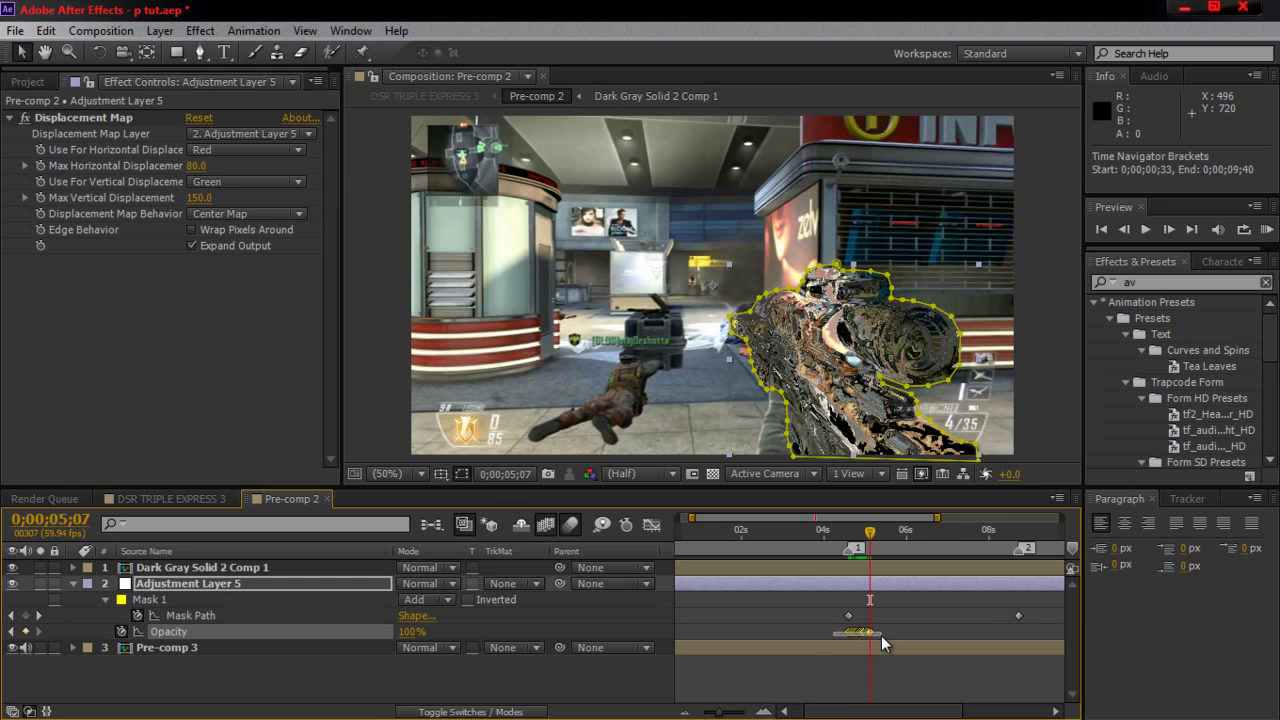
key("ctrl+c")
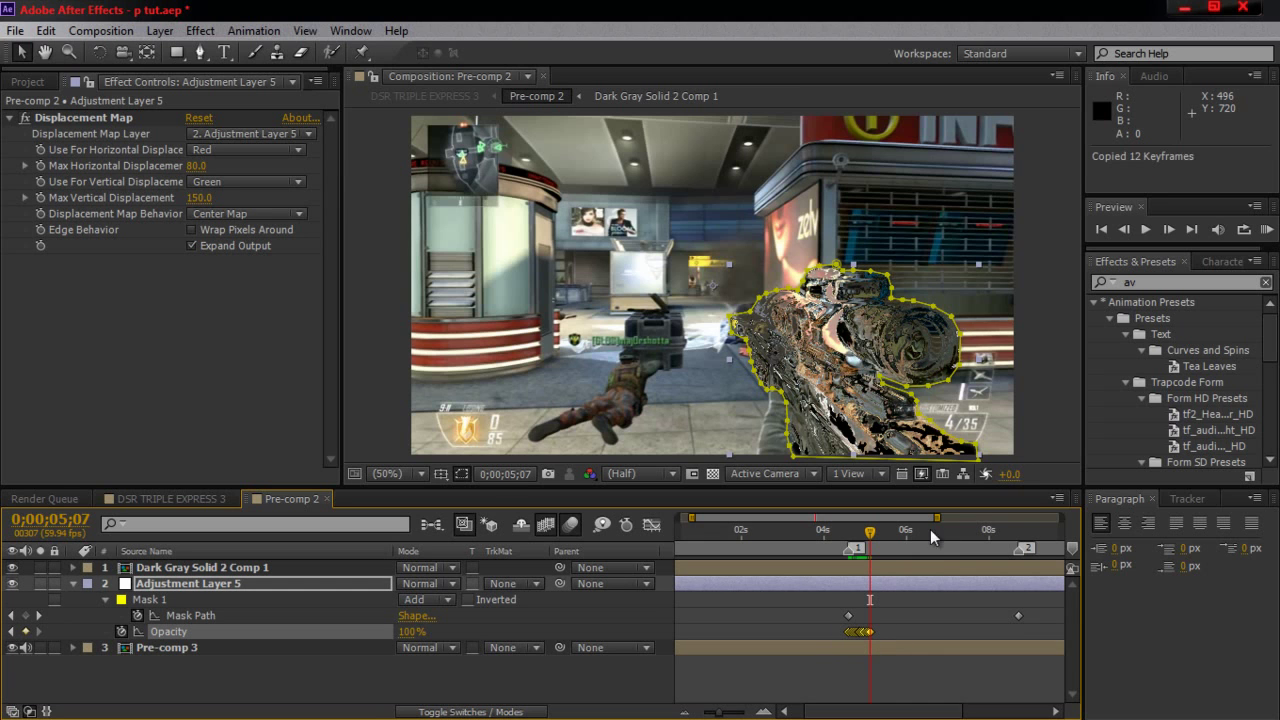
Step: Paste the Opacity keyframes at 0;00;08;43 and shift the group earlier so its last keyframe sits on marker 2
left_click(881, 535)
left_click(933, 543)
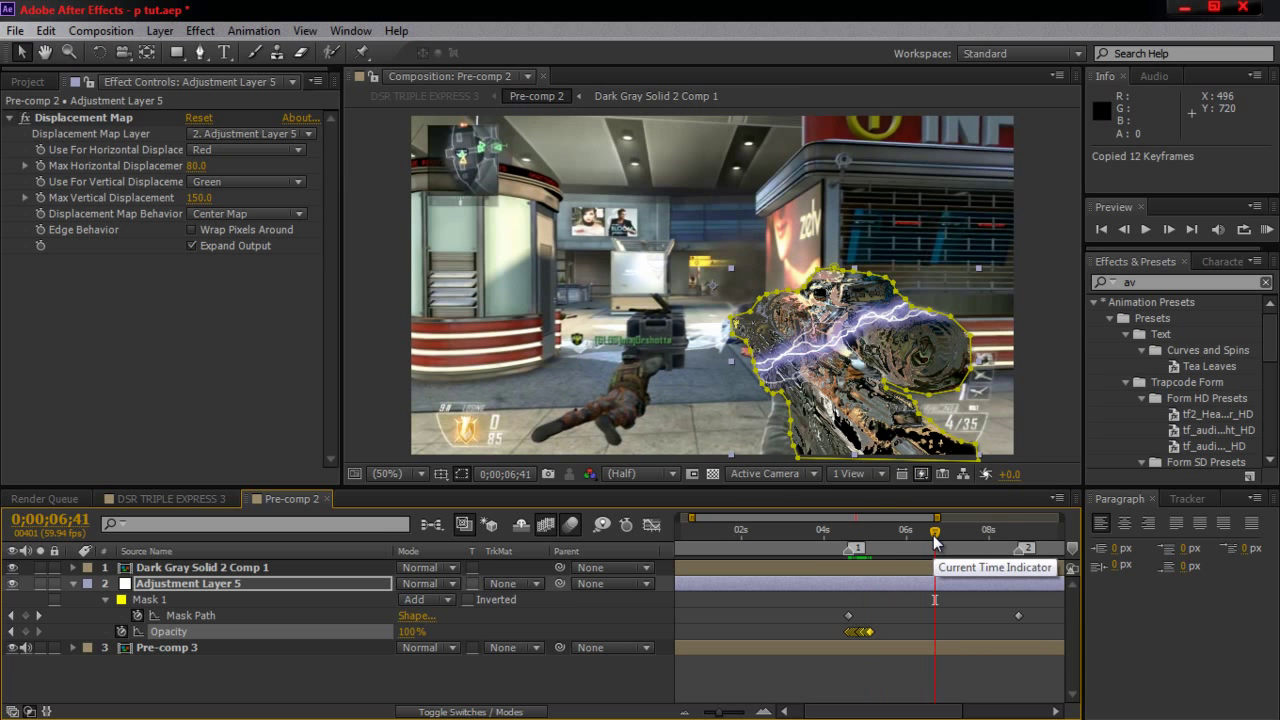
left_click_drag(935, 540, 1010, 556)
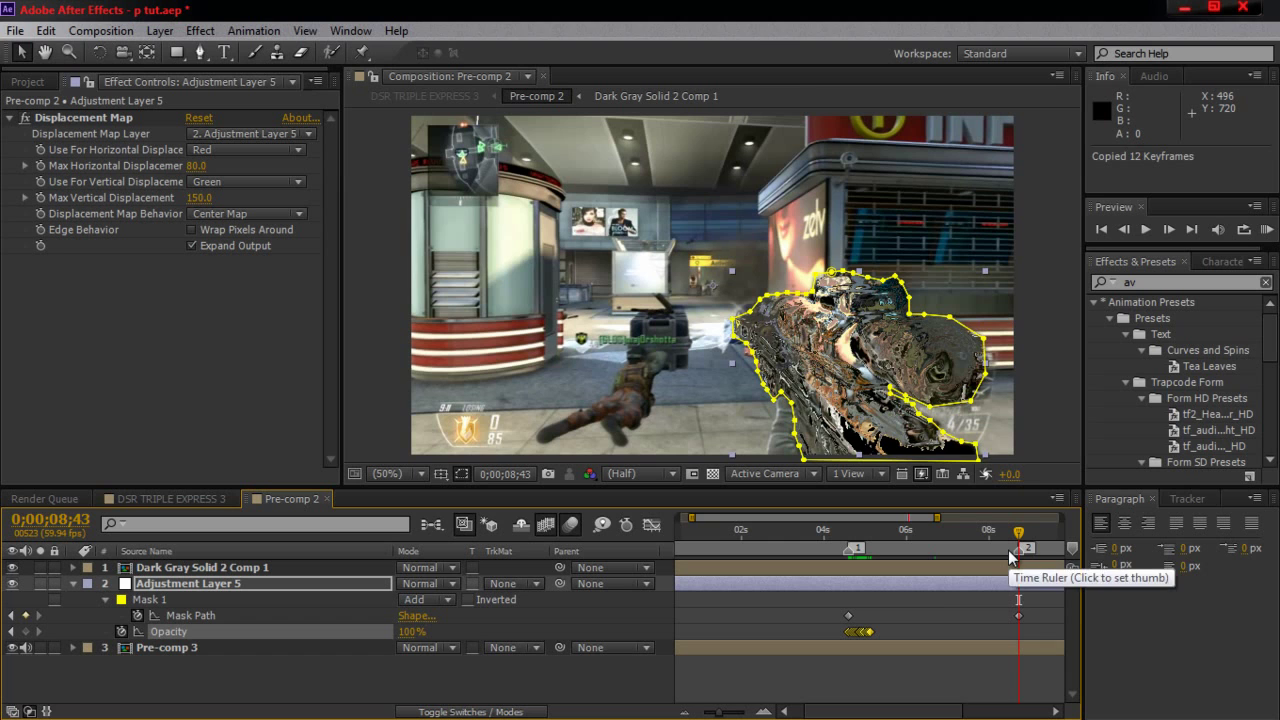
key("ctrl+v")
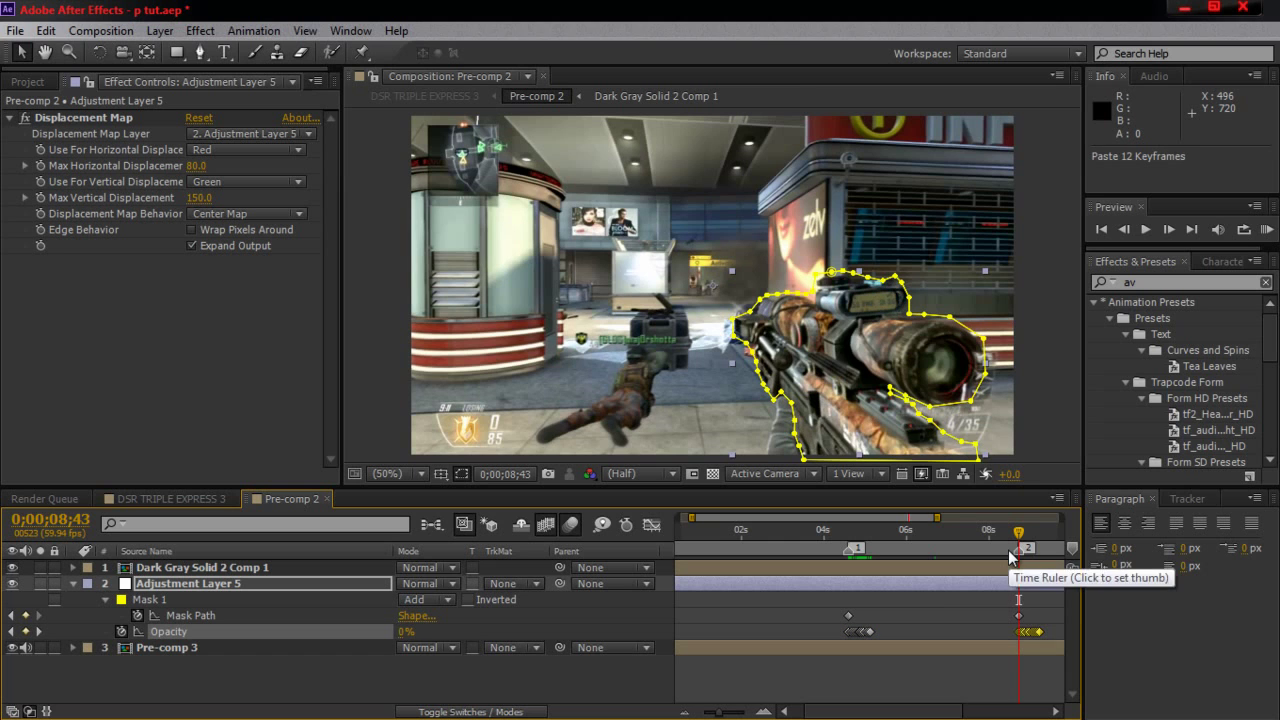
left_click(1040, 630)
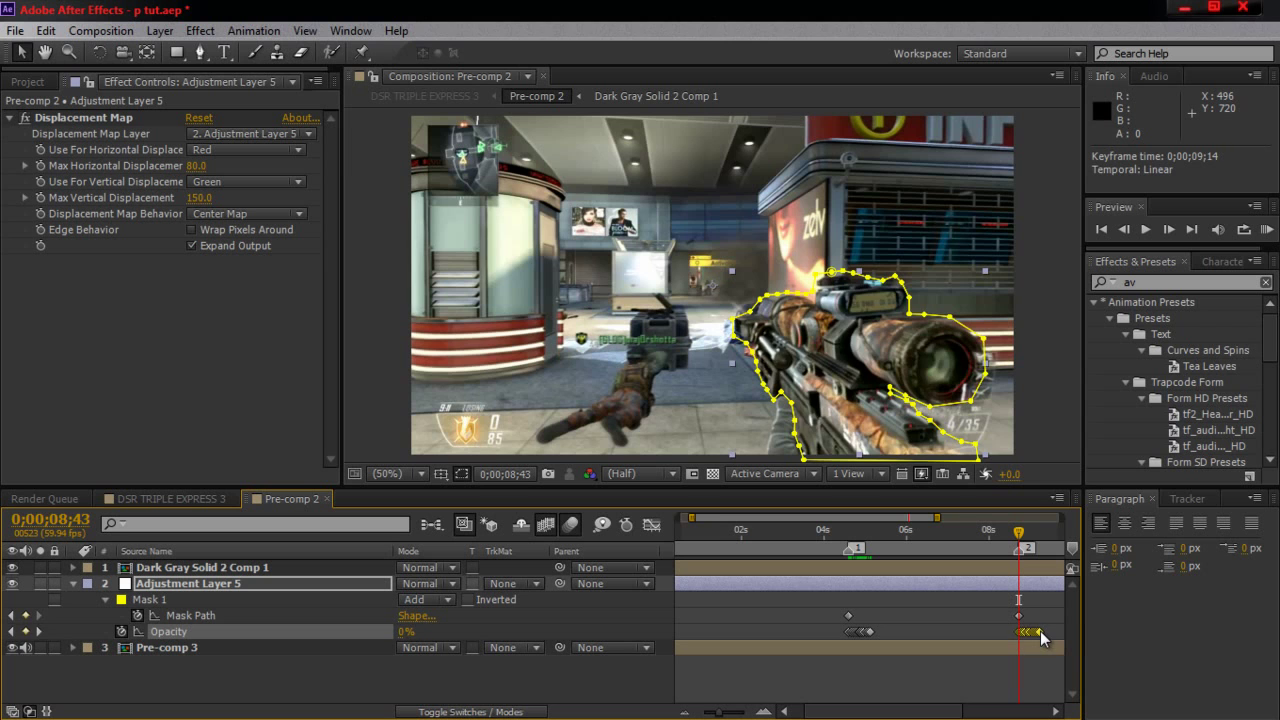
left_click_drag(1040, 631, 1022, 631)
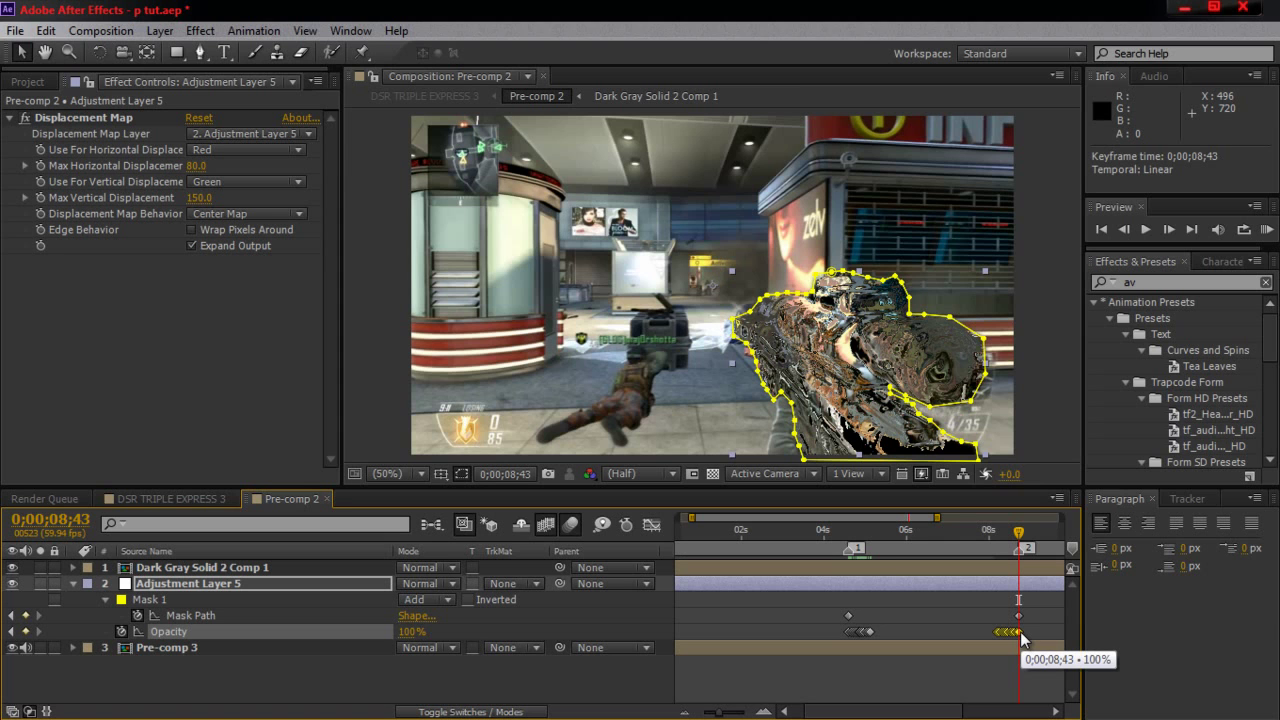
Step: Set the first Opacity keyframe of the group before marker 2, at 0;00;08;12, to 100%
left_click(763, 712)
left_click(763, 712)
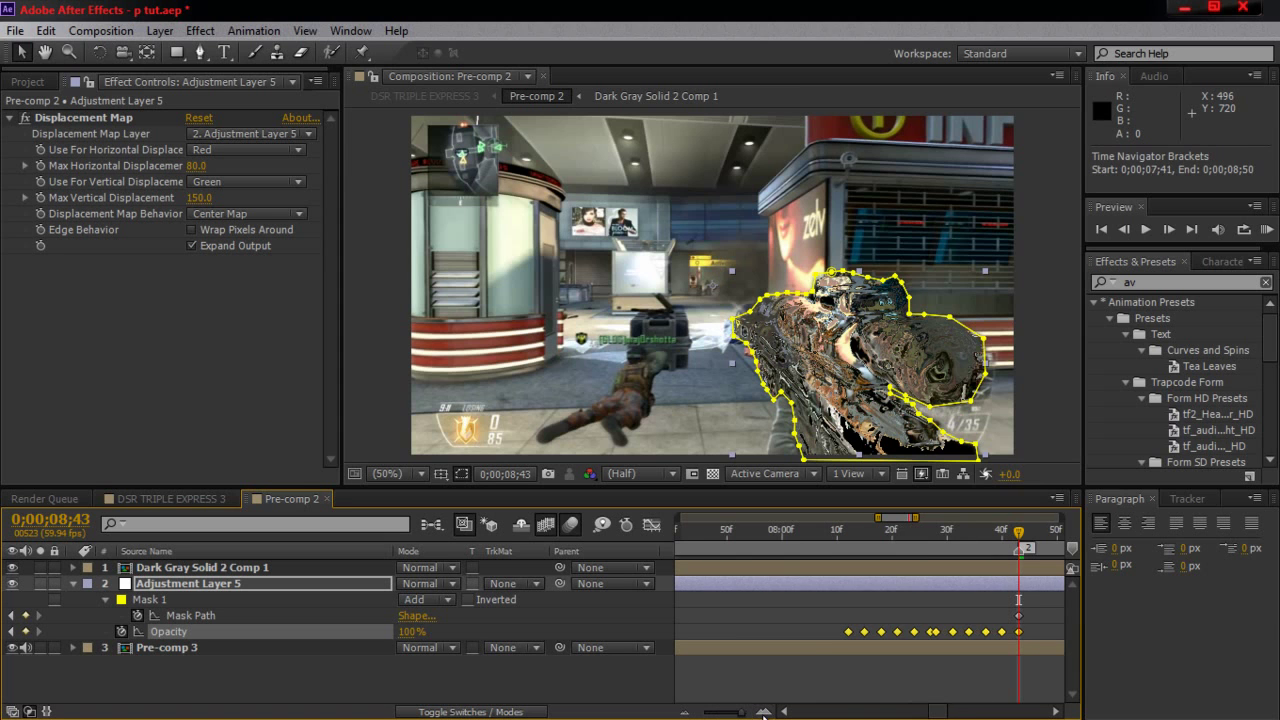
left_click(838, 636)
left_click(850, 632)
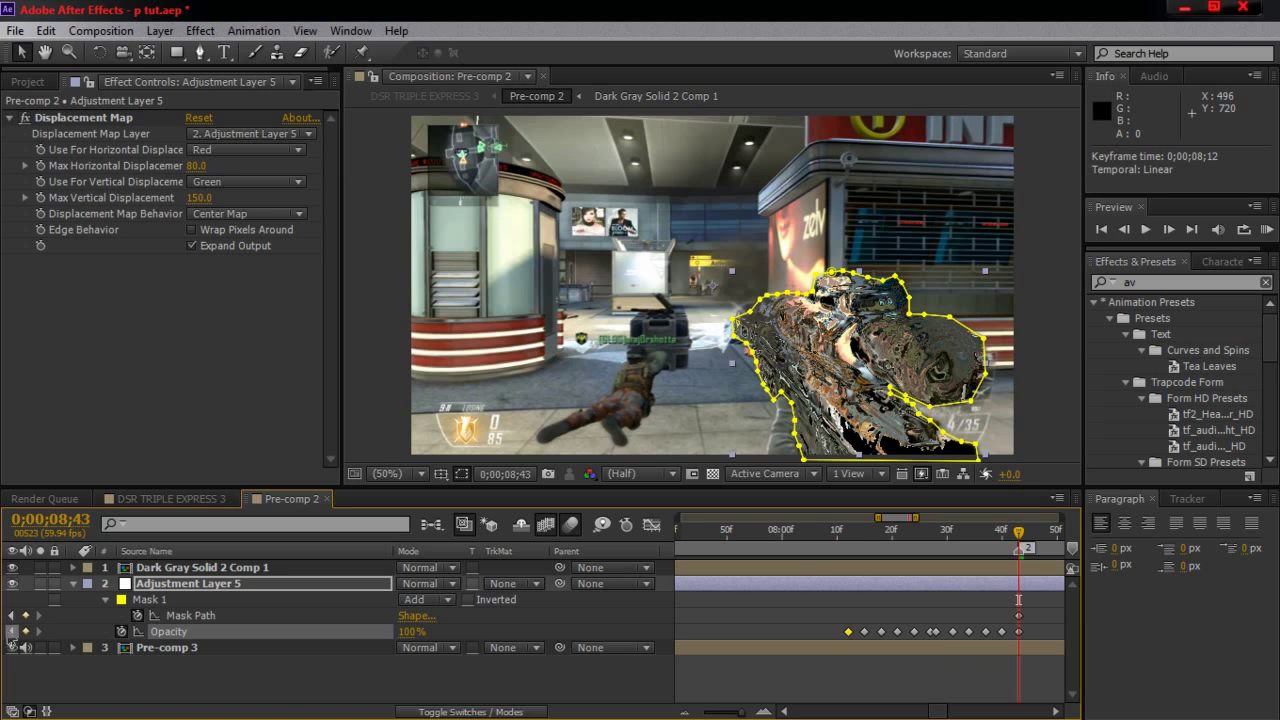
left_click(10, 631)
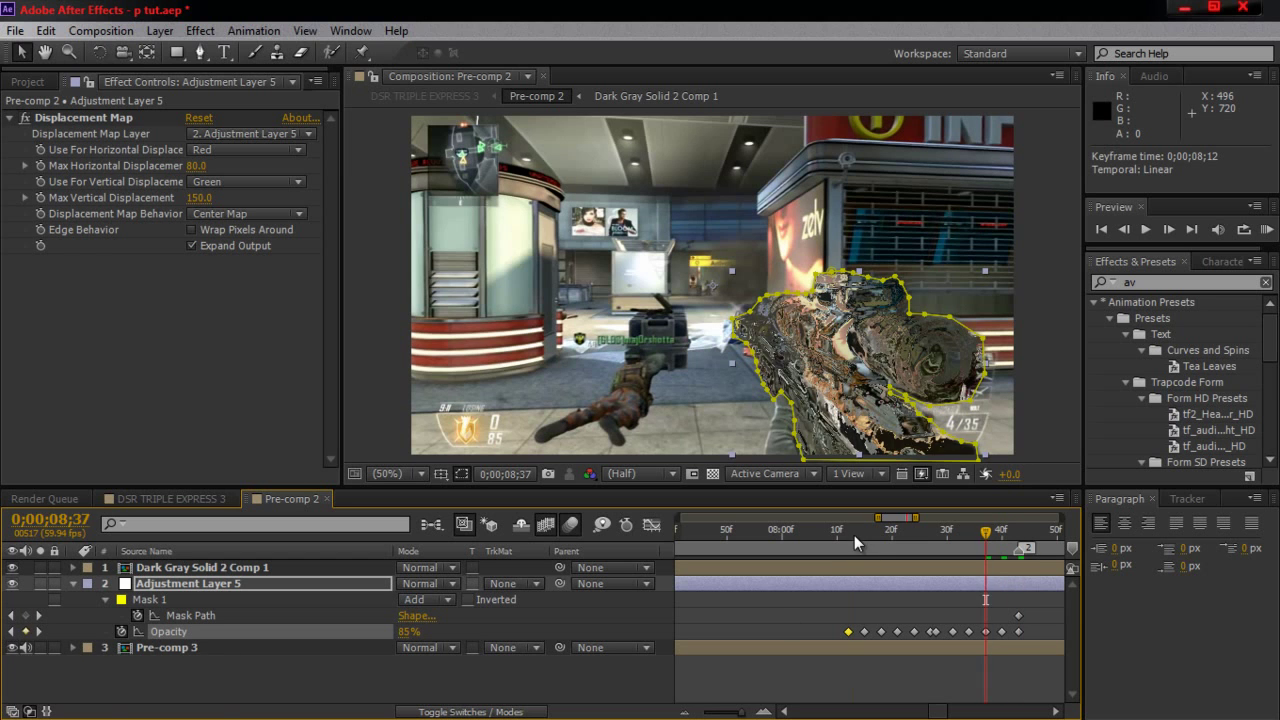
left_click(854, 535)
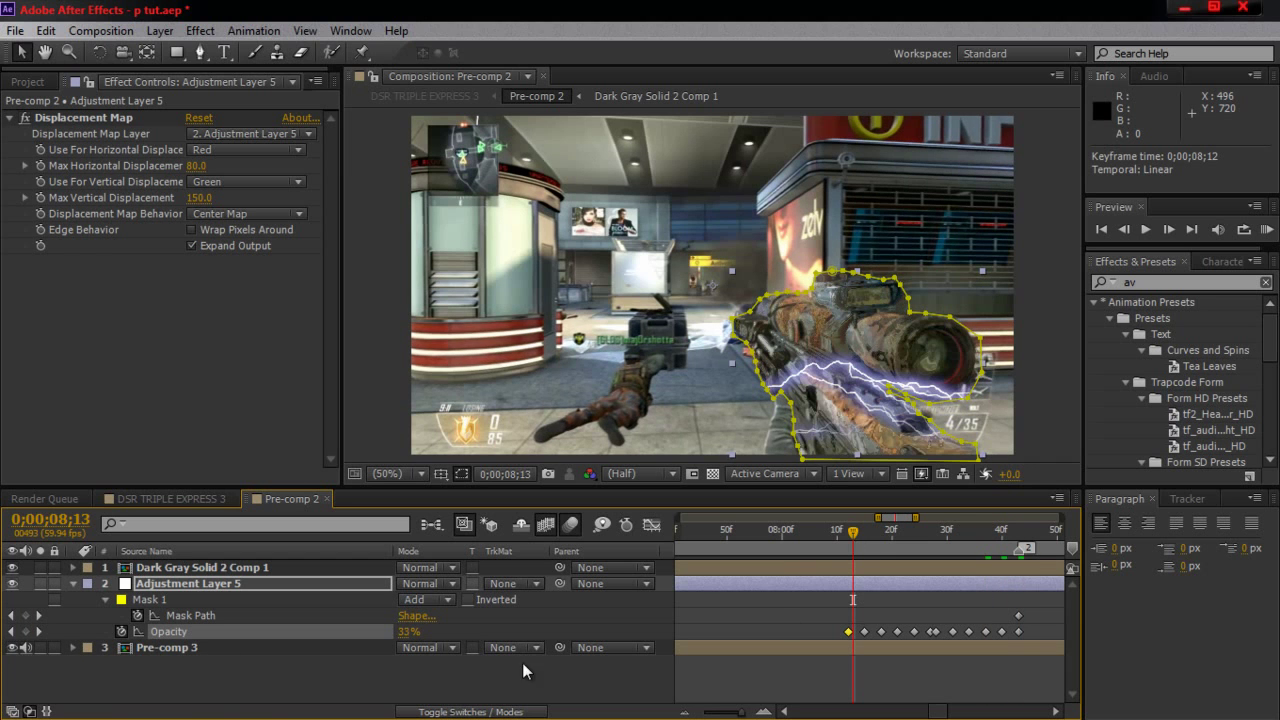
left_click(12, 631)
left_click(410, 631)
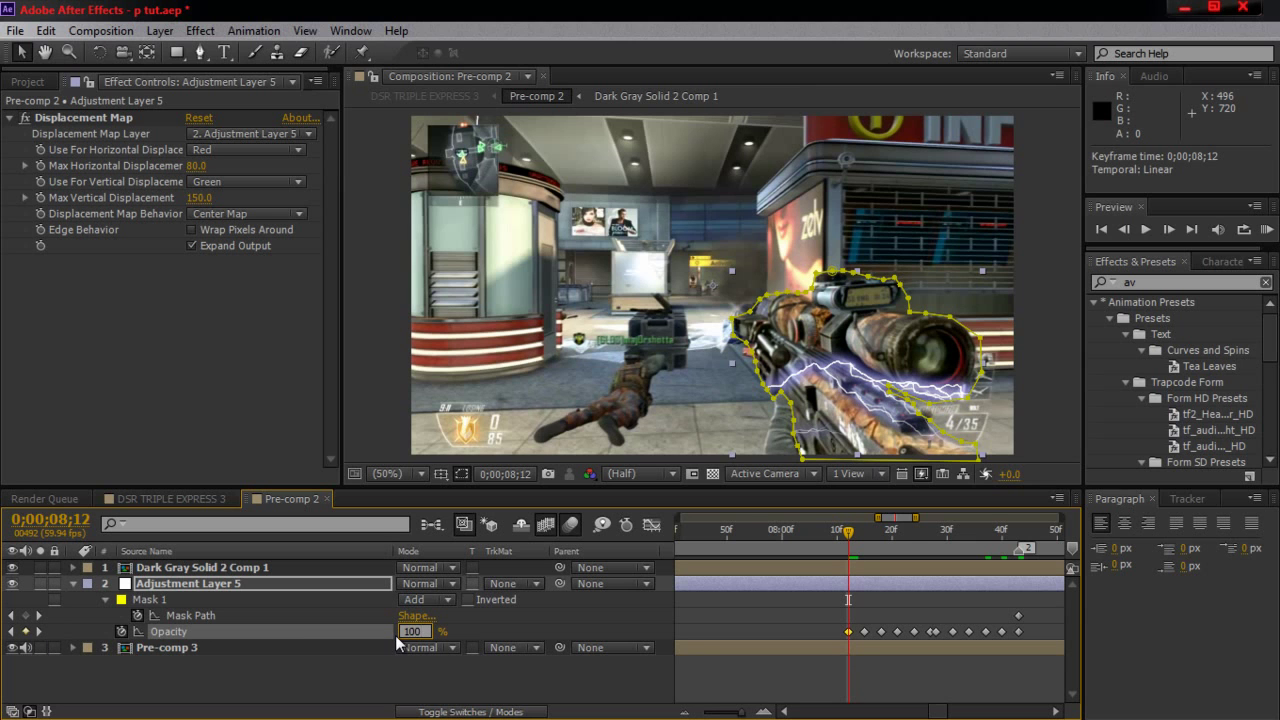
key("Return")
Step: Set Adjustment Layer 5's last Opacity keyframe, at 0;00;08;43 on marker 2, to 0%
left_click(1019, 631)
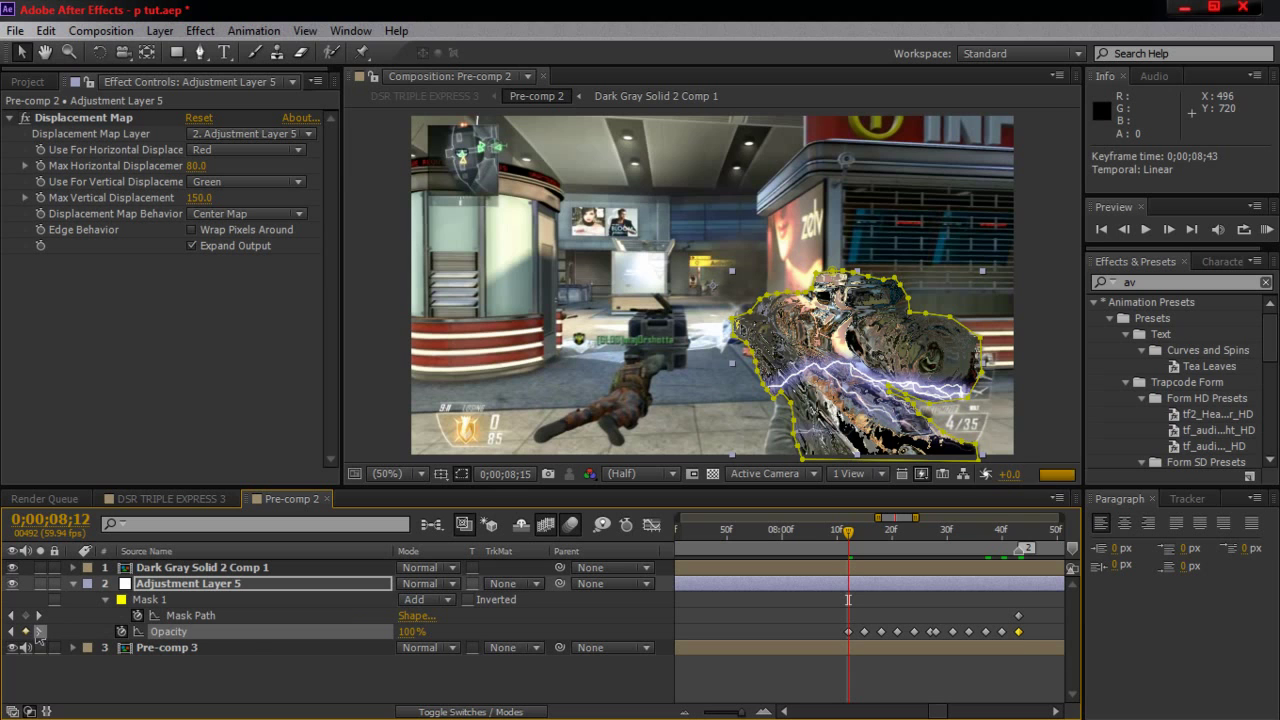
left_click(38, 632)
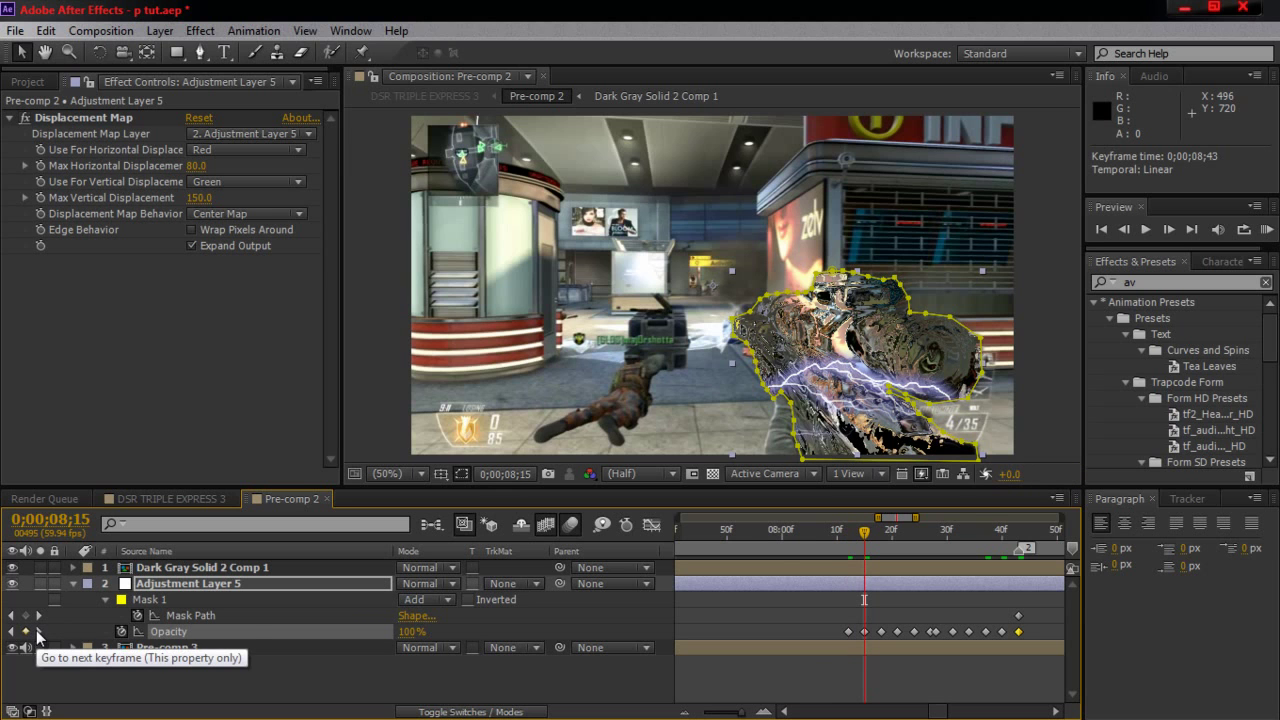
left_click(38, 632)
left_click(38, 632)
left_click(1016, 530)
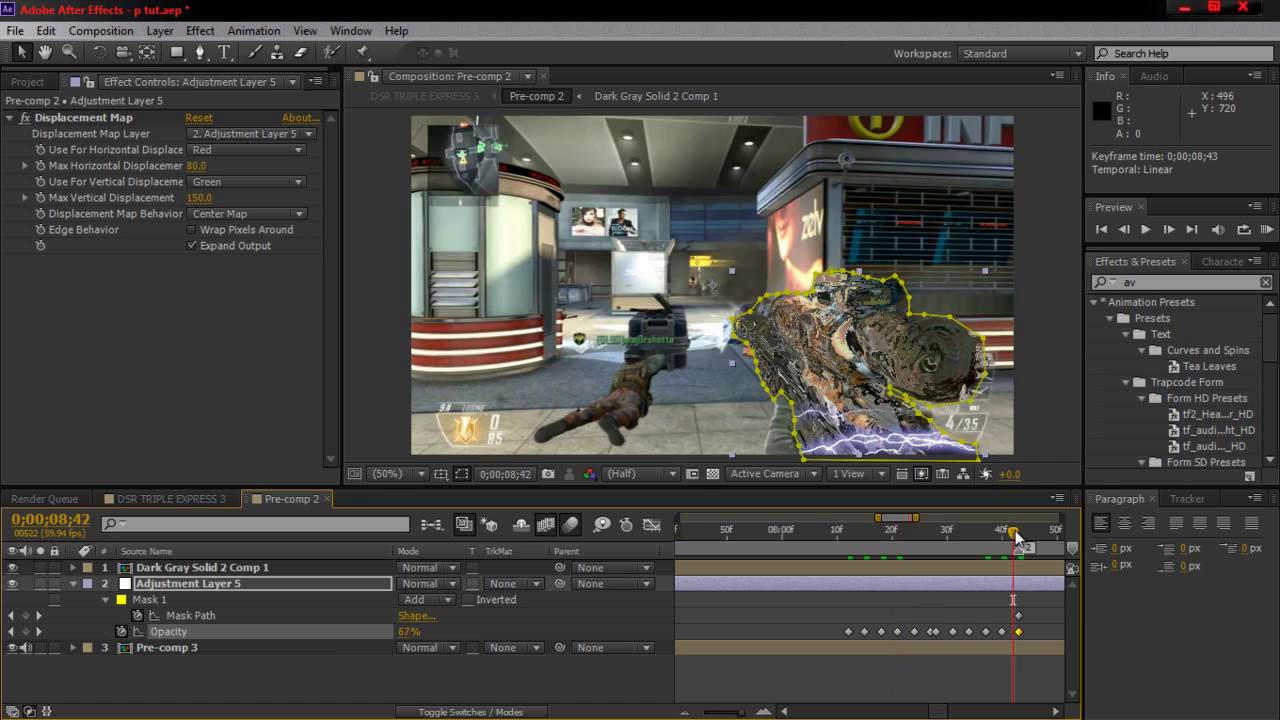
left_click(1019, 530)
left_click(412, 631)
type("0")
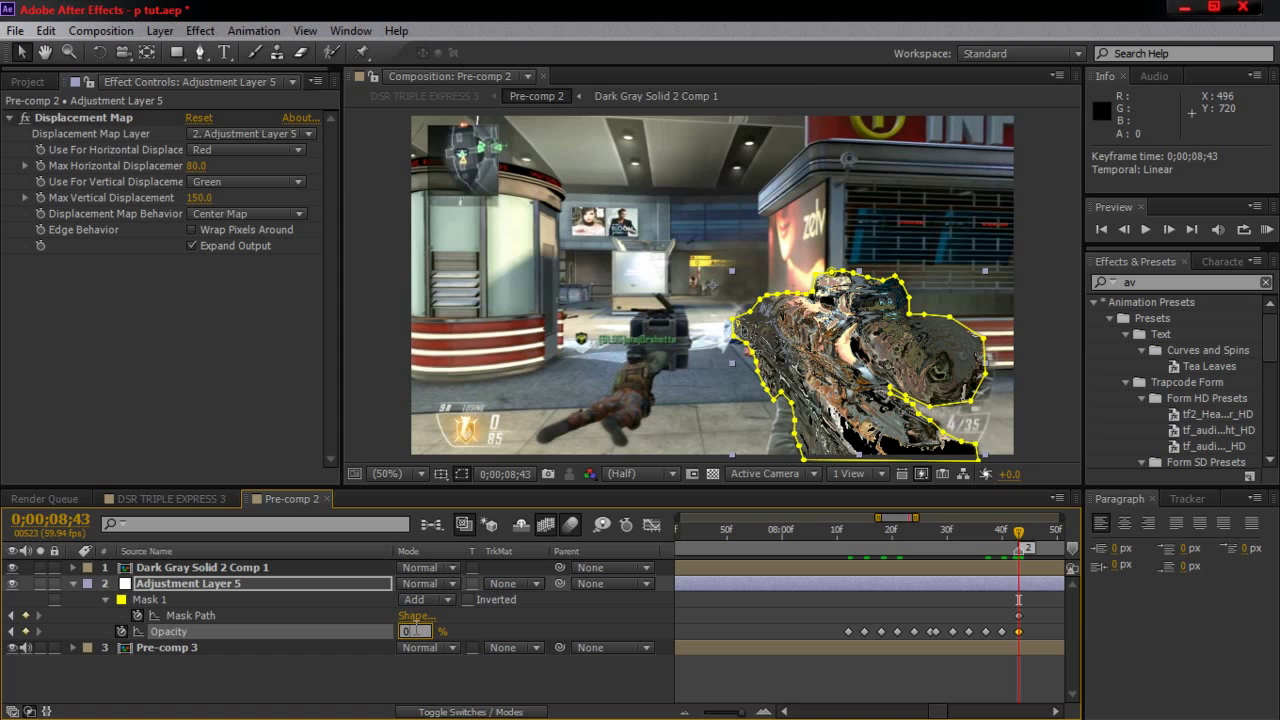
key("Return")
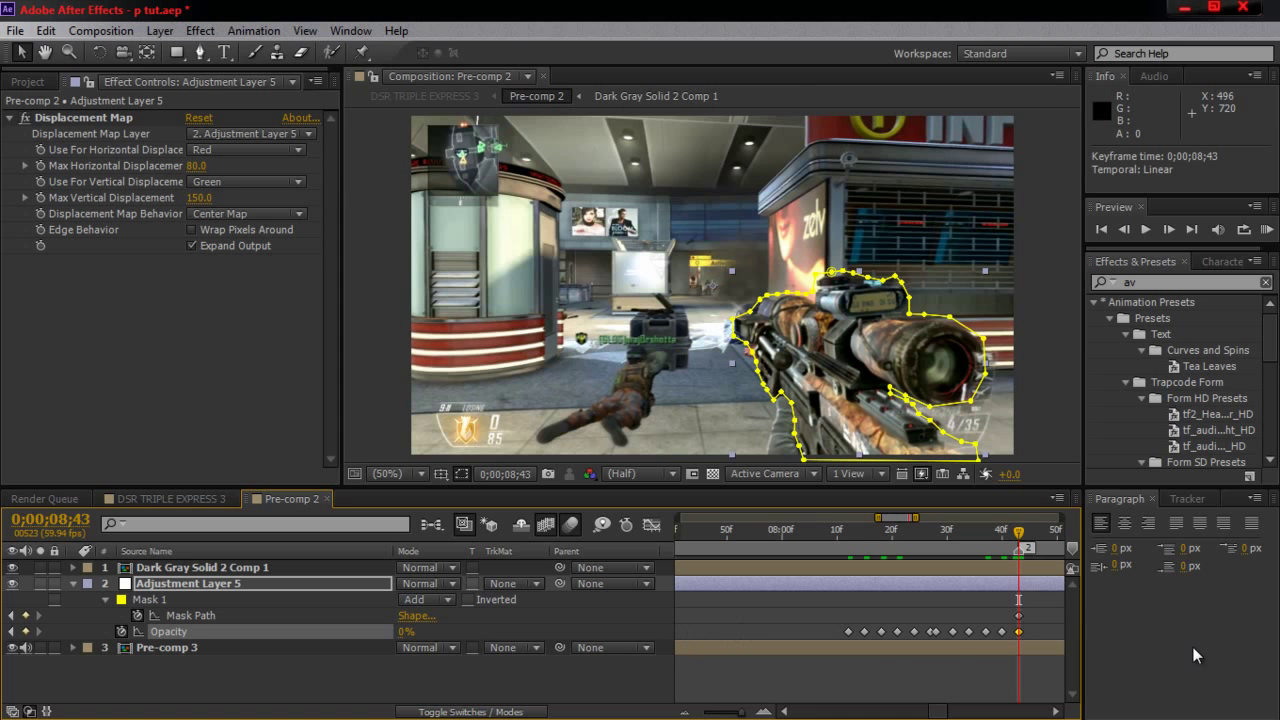
Step: Review the distorted rifle and lightning in the frames leading up to marker 2, with the whole clip in view
left_click_drag(737, 714, 714, 712)
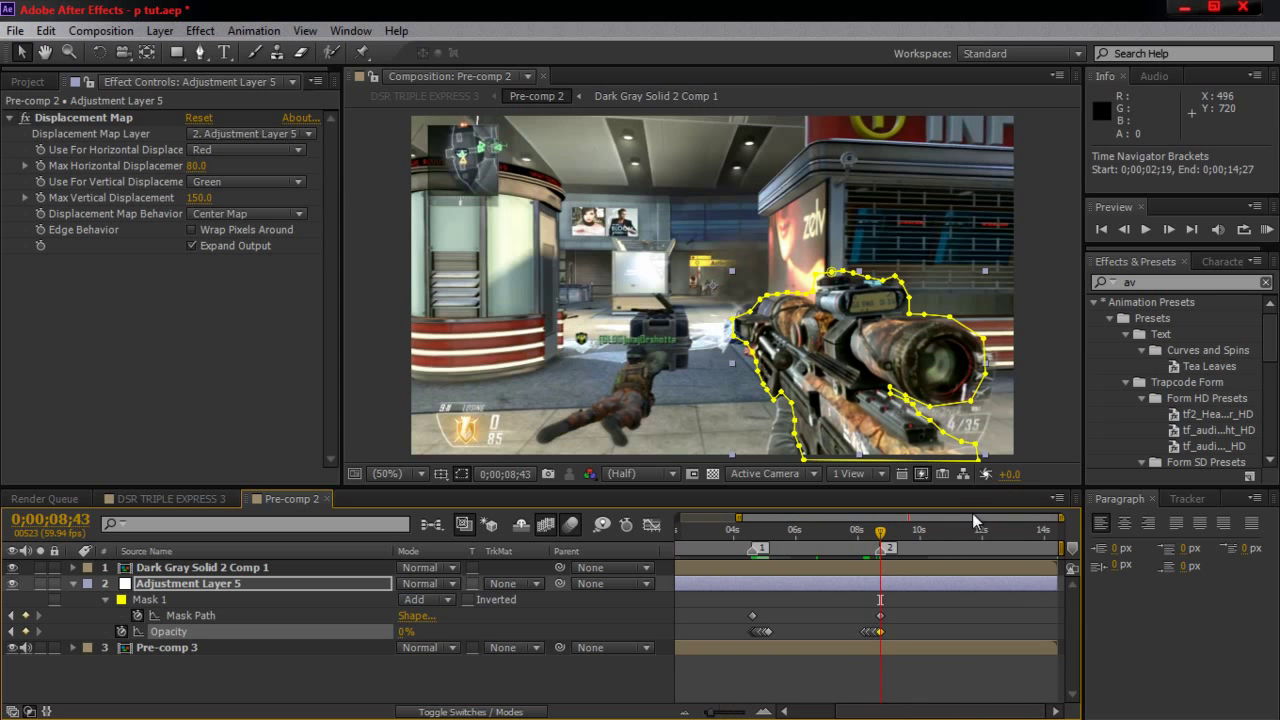
mouse_move(880, 533)
left_mouse_down()
mouse_move(895, 535)
mouse_move(757, 543)
mouse_move(873, 547)
left_mouse_up()
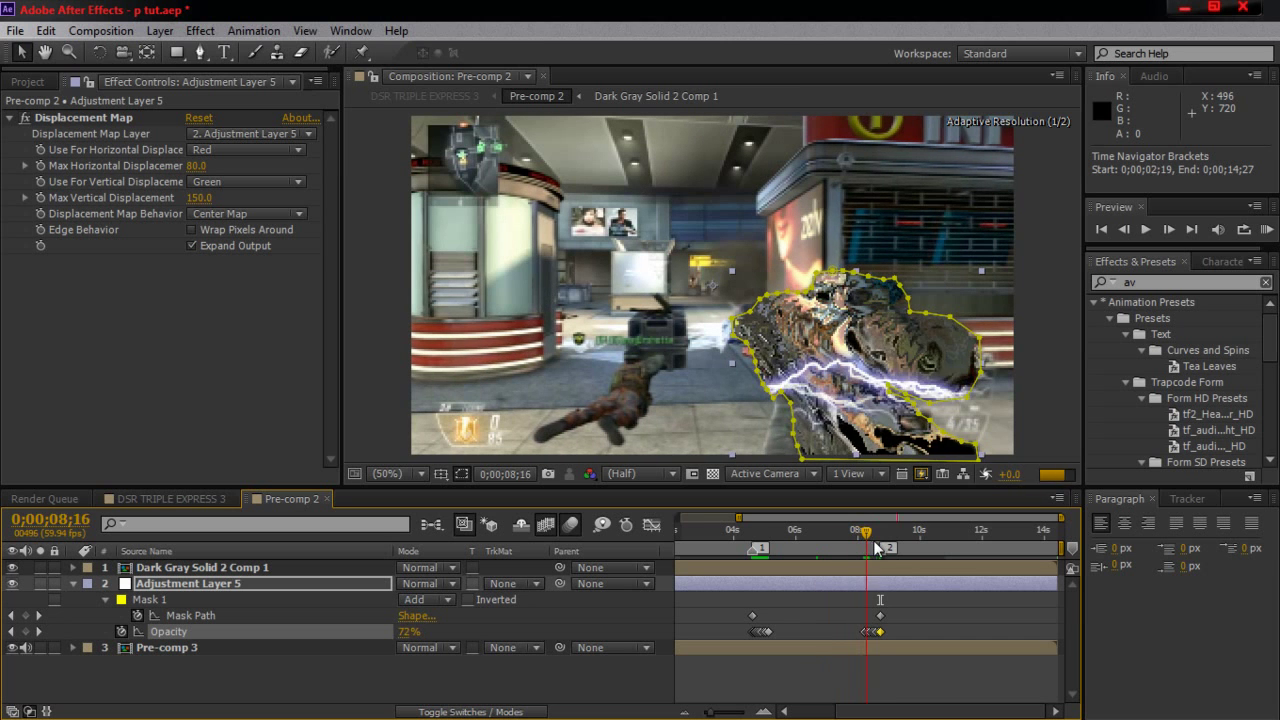
left_click(233, 568)
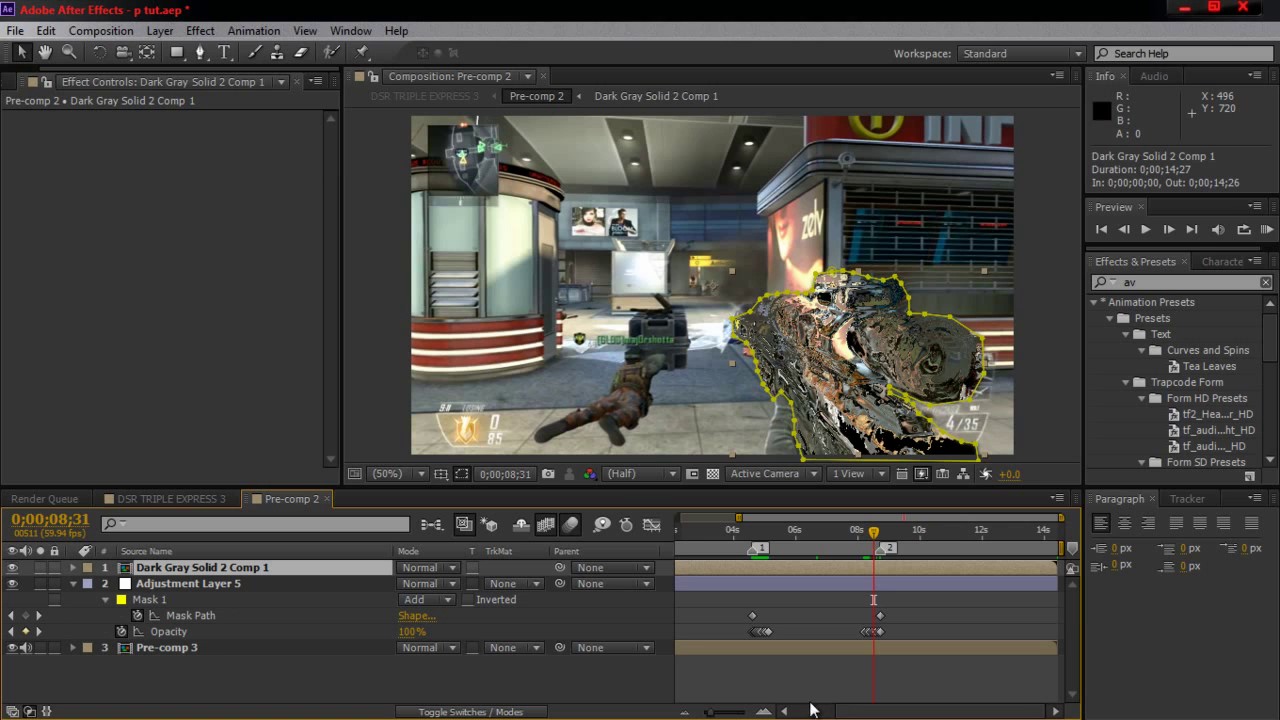
left_click_drag(878, 716, 804, 716)
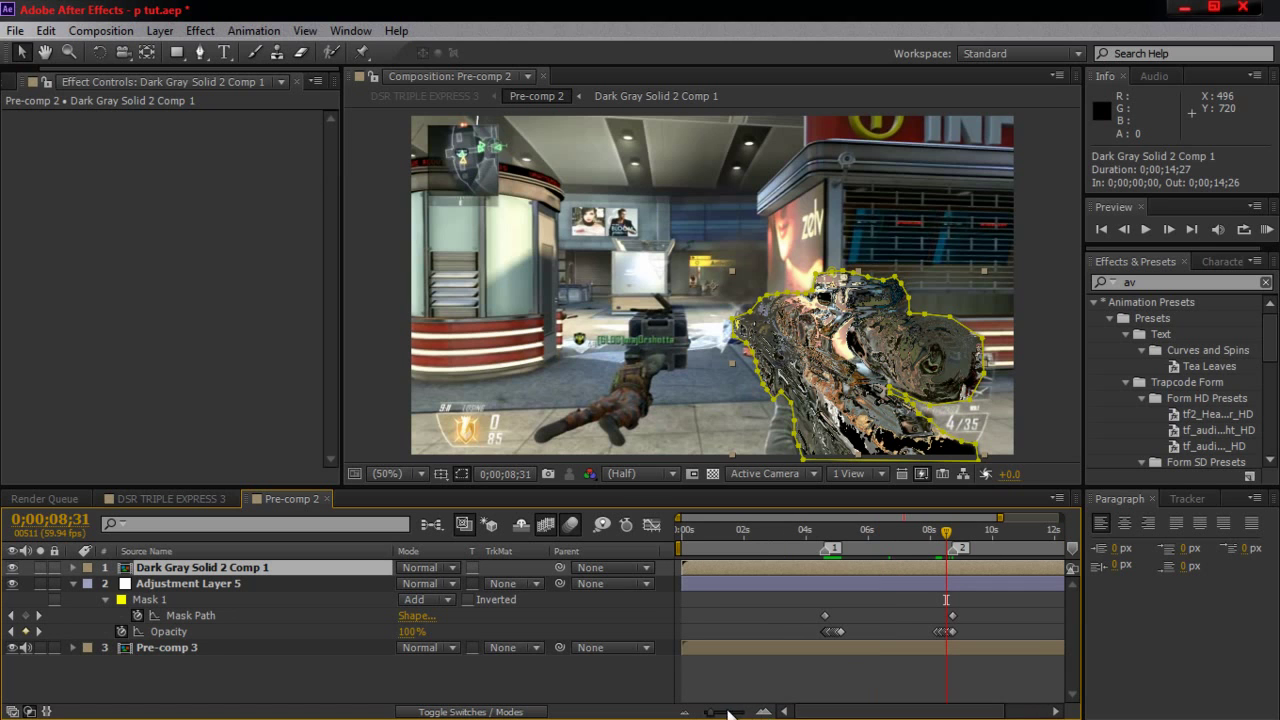
left_click_drag(710, 714, 704, 716)
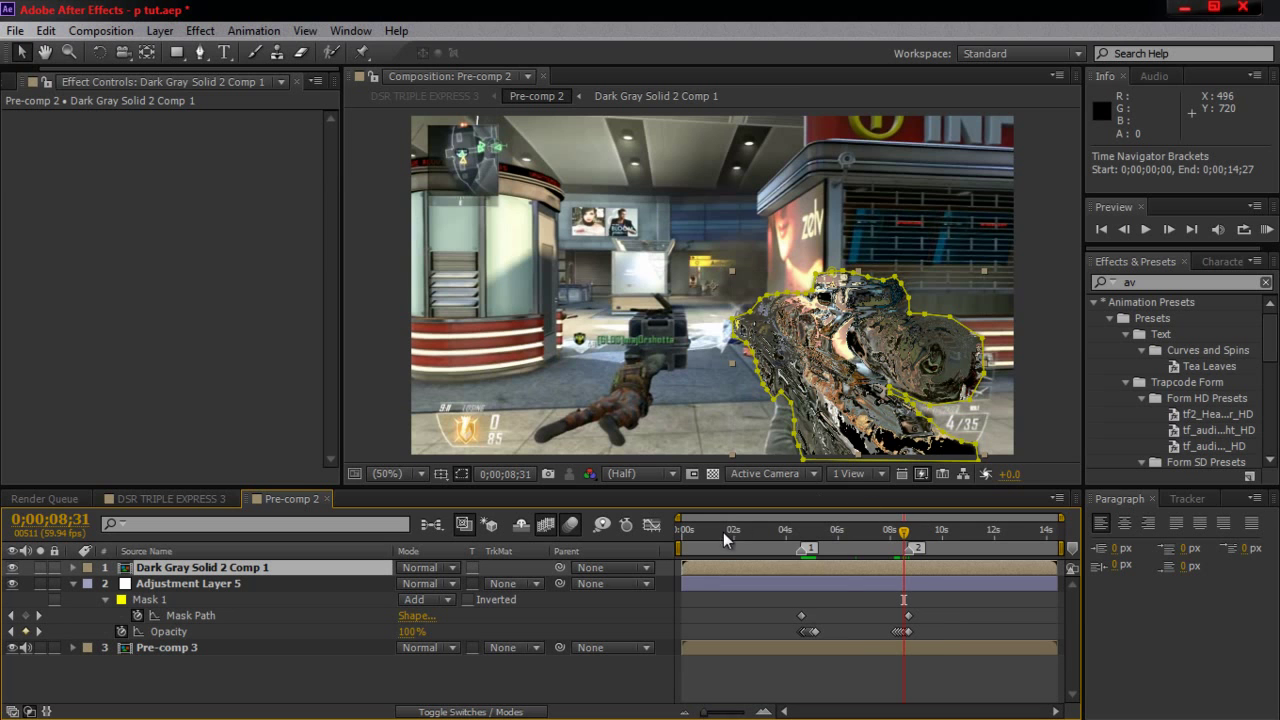
Step: Add a Mask Path keyframe to Mask 1 of Adjustment Layer 5 at 0;00;04;03, before marker 1
left_click(790, 529)
left_click(777, 530)
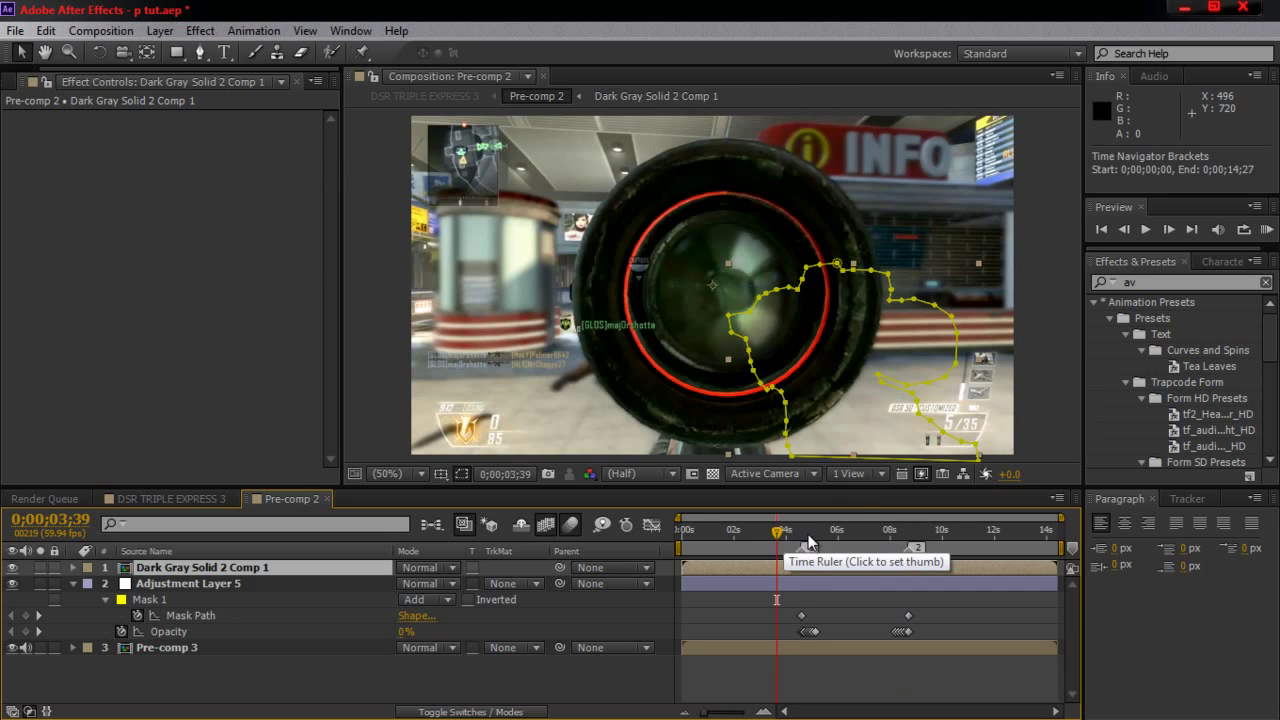
left_click(808, 535)
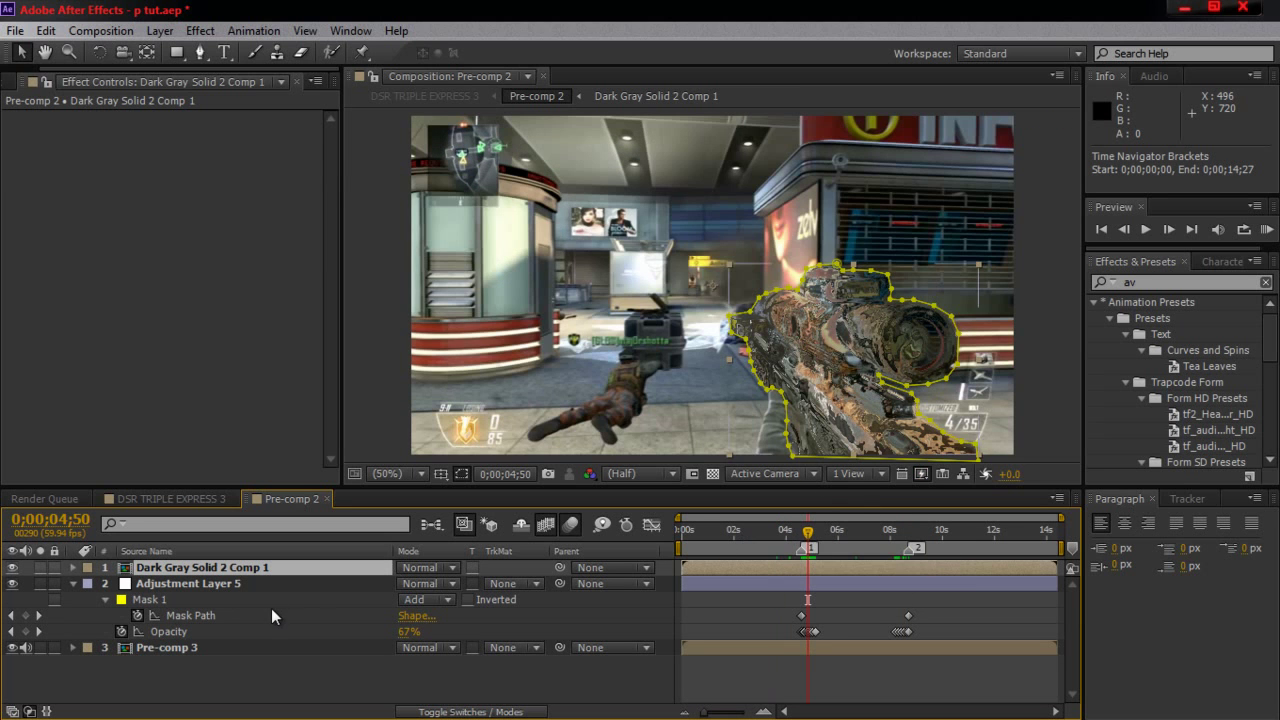
left_click(787, 535)
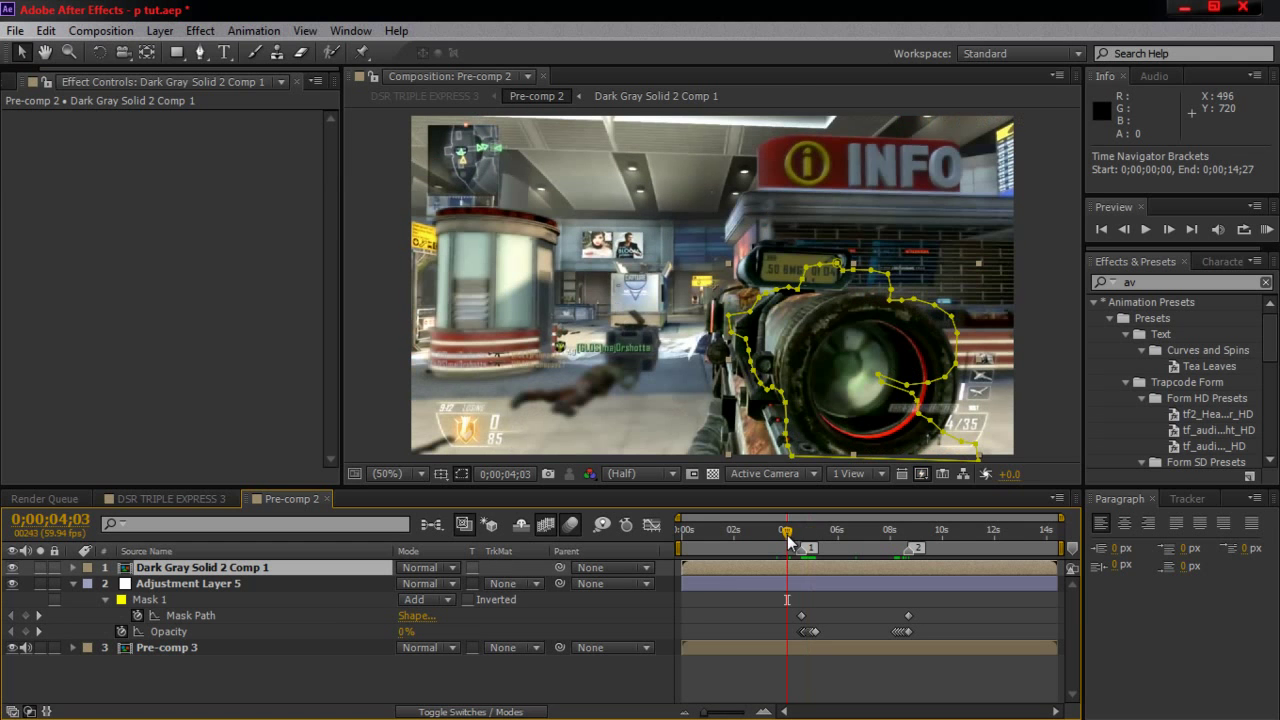
left_click(173, 593)
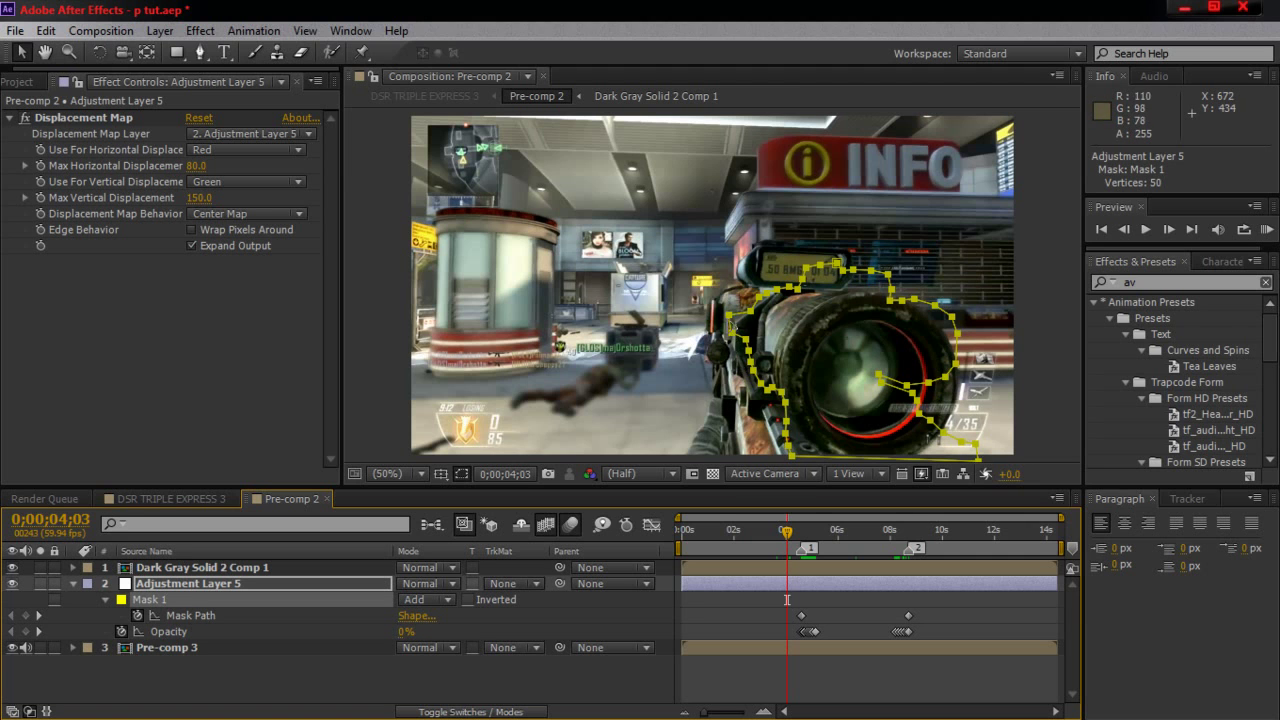
left_click(1000, 300)
key("alt+m")
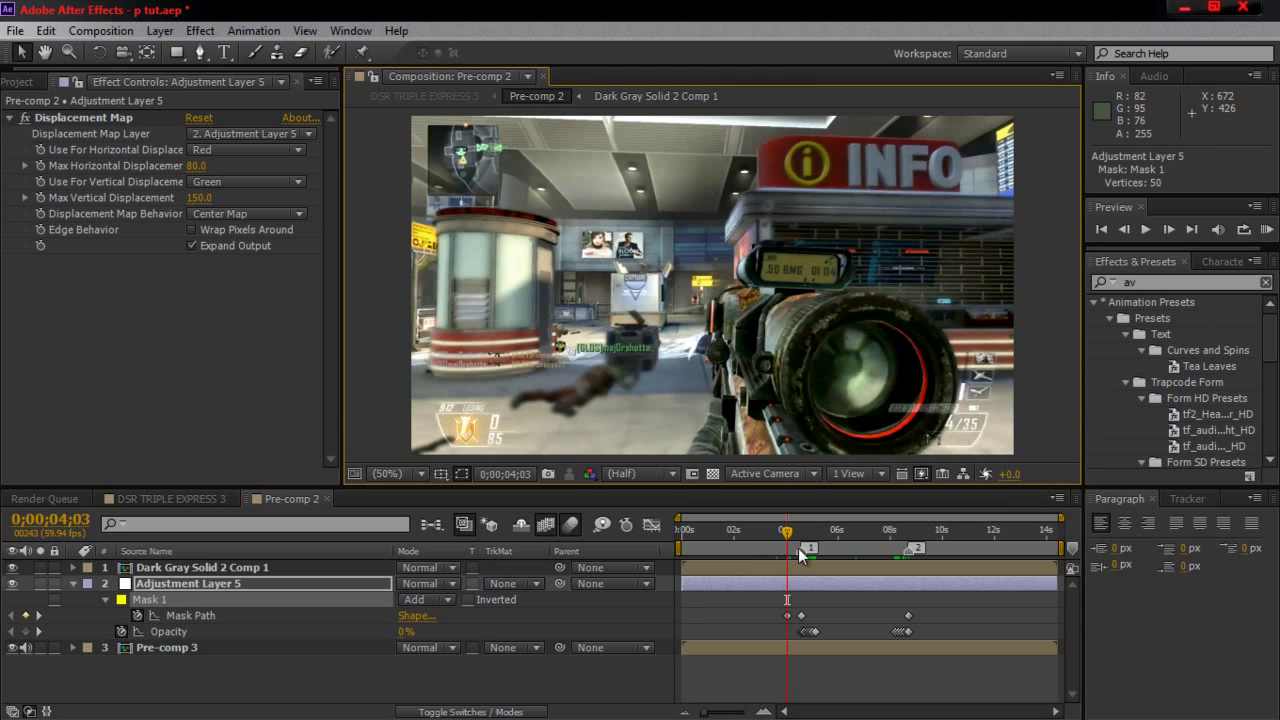
Step: Copy Adjustment Layer 3 from DSR TRIPLE EXPRESS 3, paste it above Pre-comp 2's layers, make it visible, and check the frame at 0;00;06;26
left_click_drag(787, 531, 908, 537)
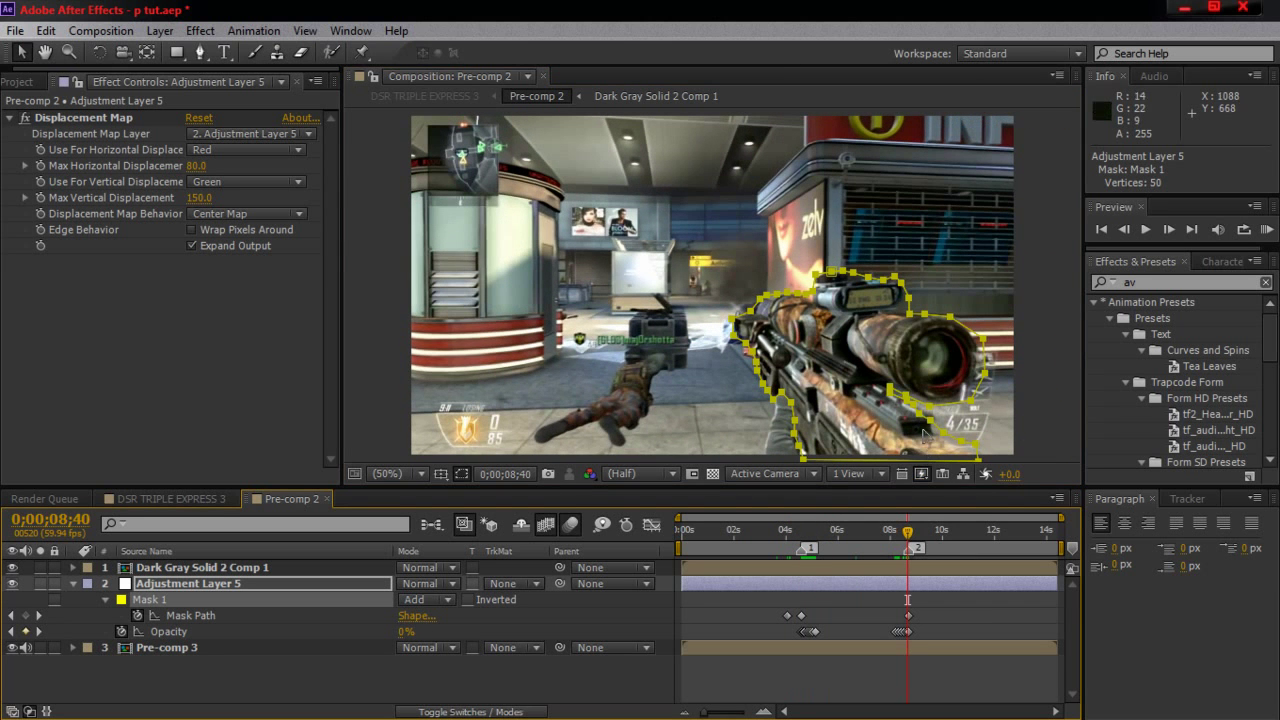
left_click(167, 499)
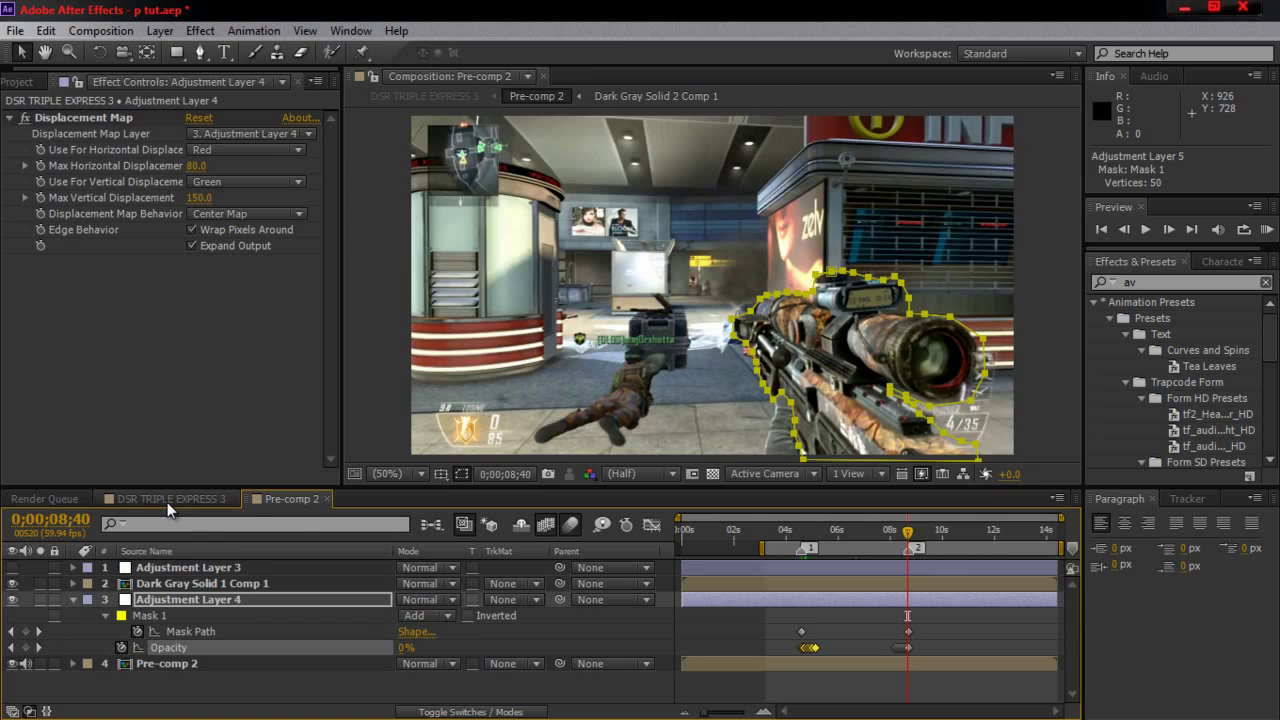
left_click(167, 567)
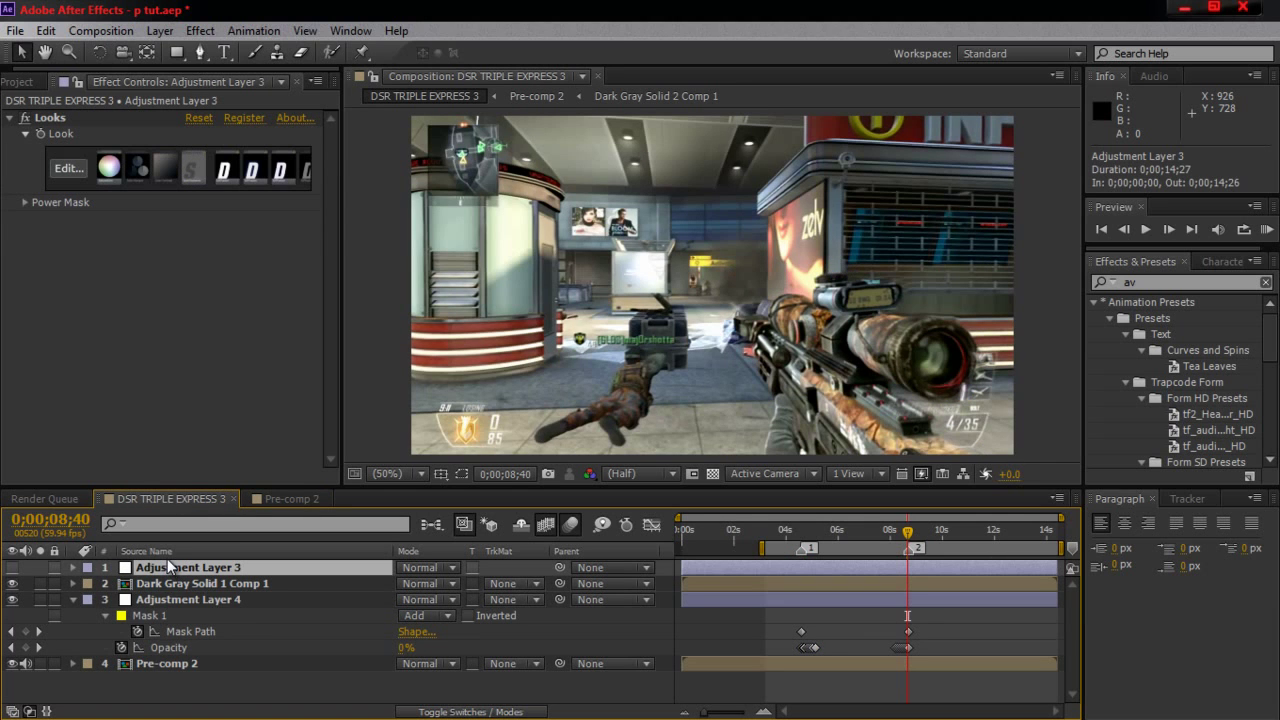
key("ctrl+c")
left_click(311, 500)
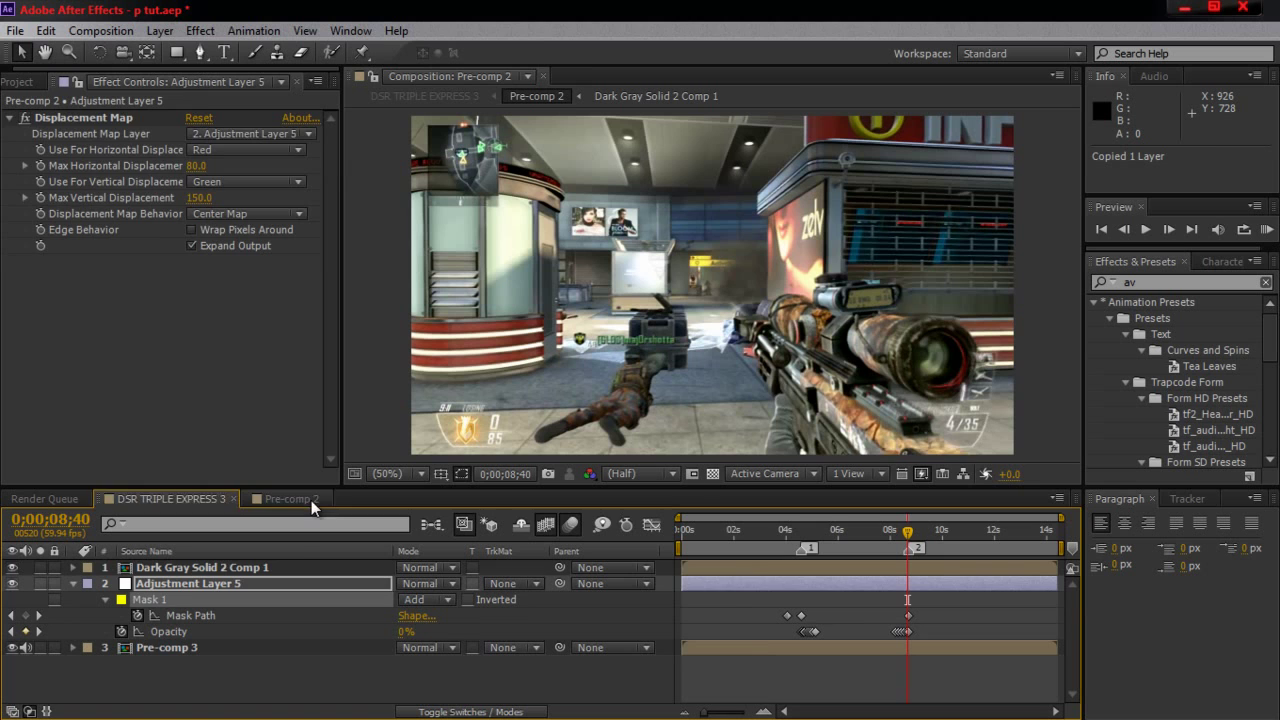
left_click(273, 567)
key("ctrl+v")
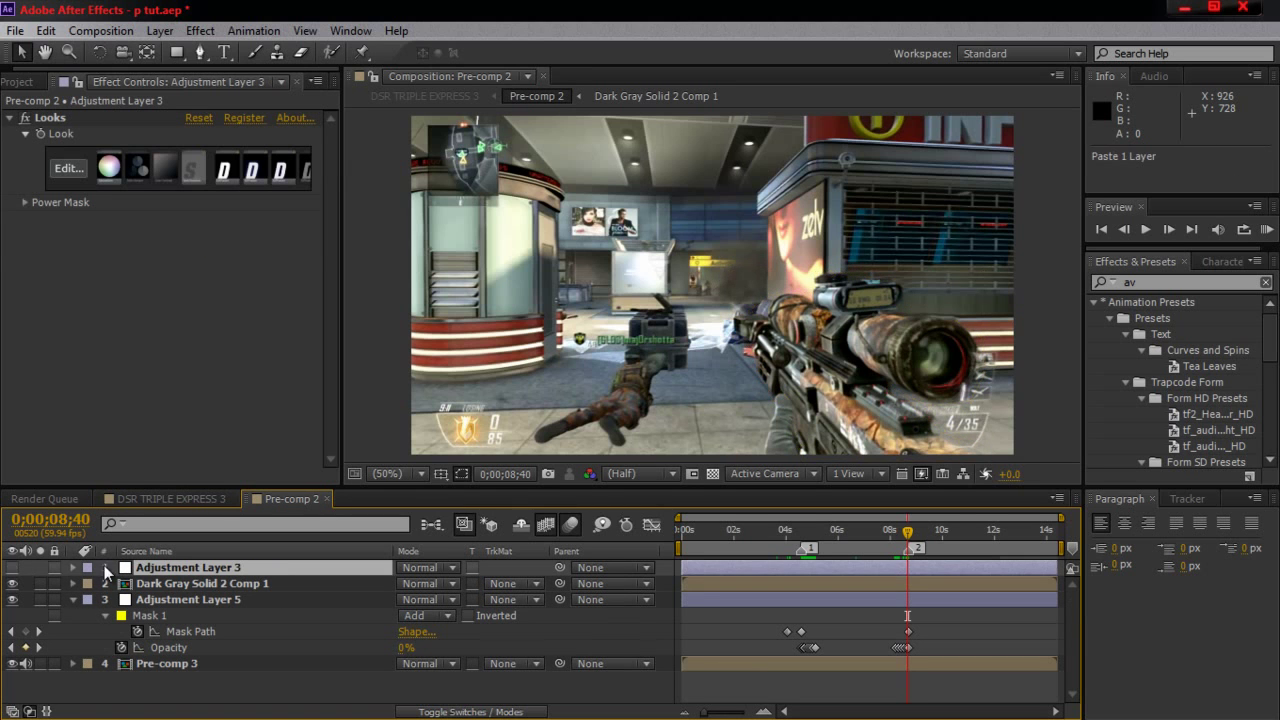
left_click(12, 567)
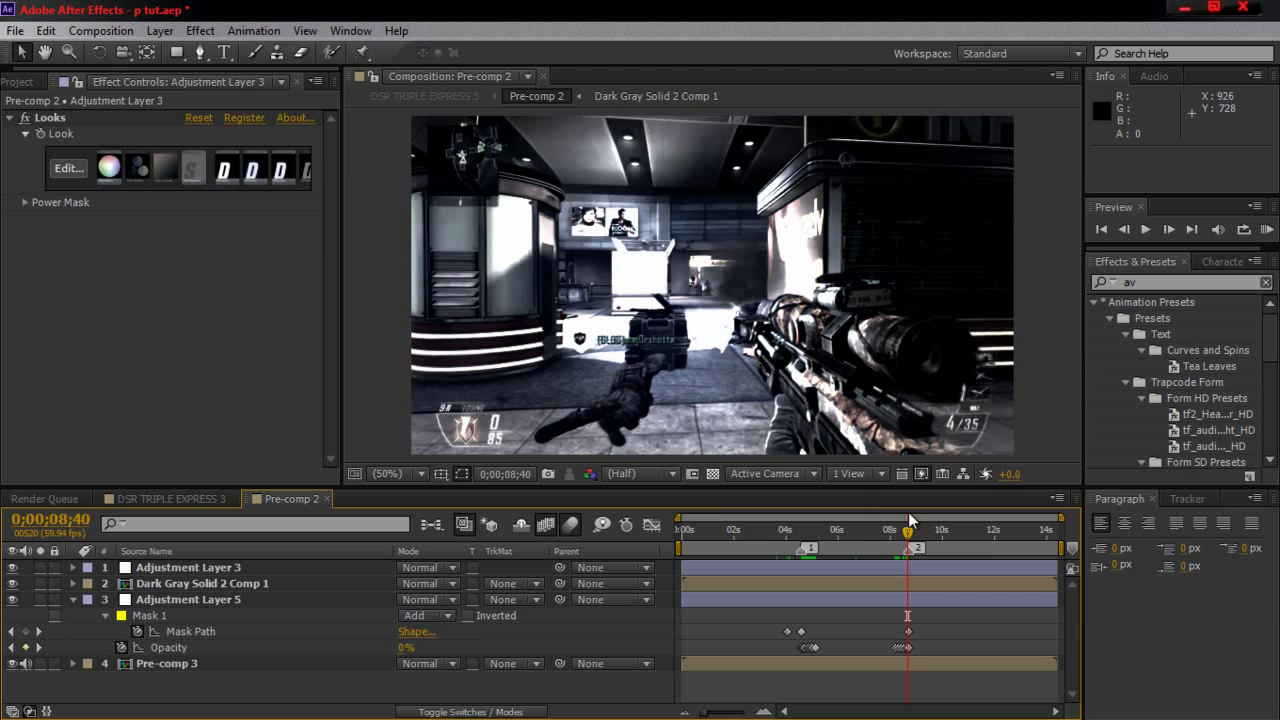
left_click(850, 531)
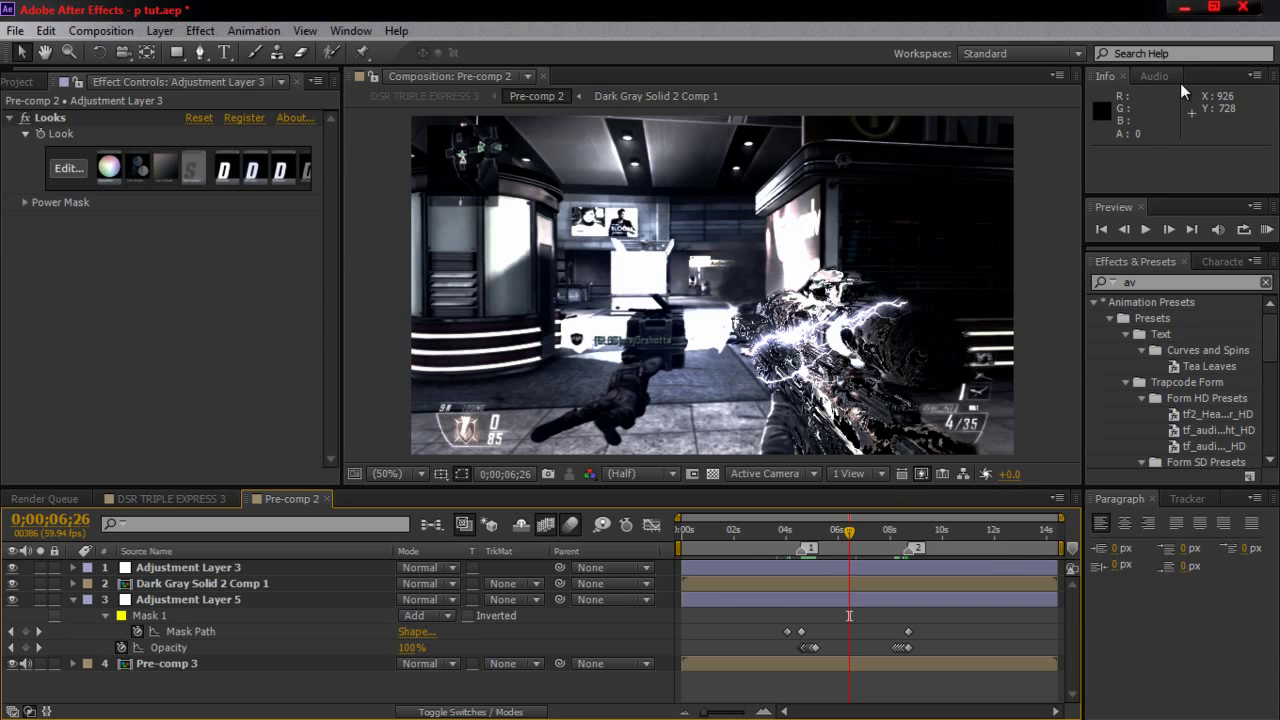
Step: Minimize After Effects, switch to the browser, and look over the Edits and Tutorials YouTube channel page
left_click(1184, 8)
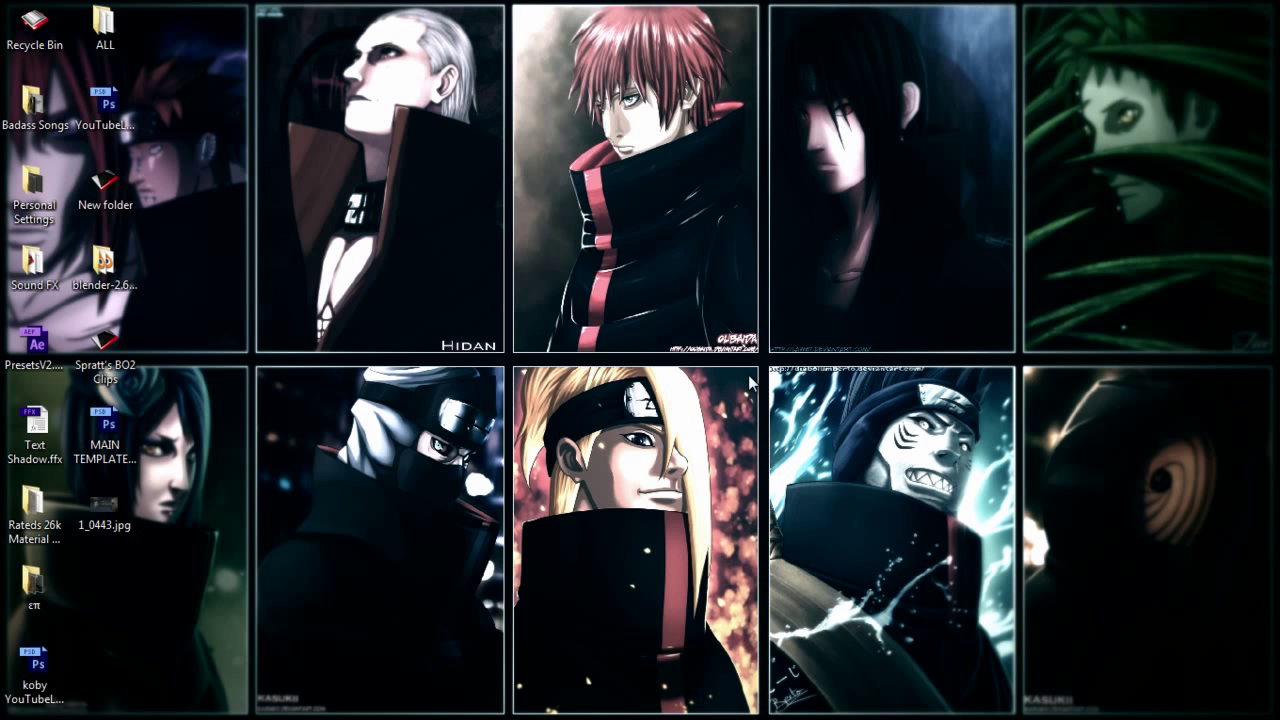
left_click(836, 14)
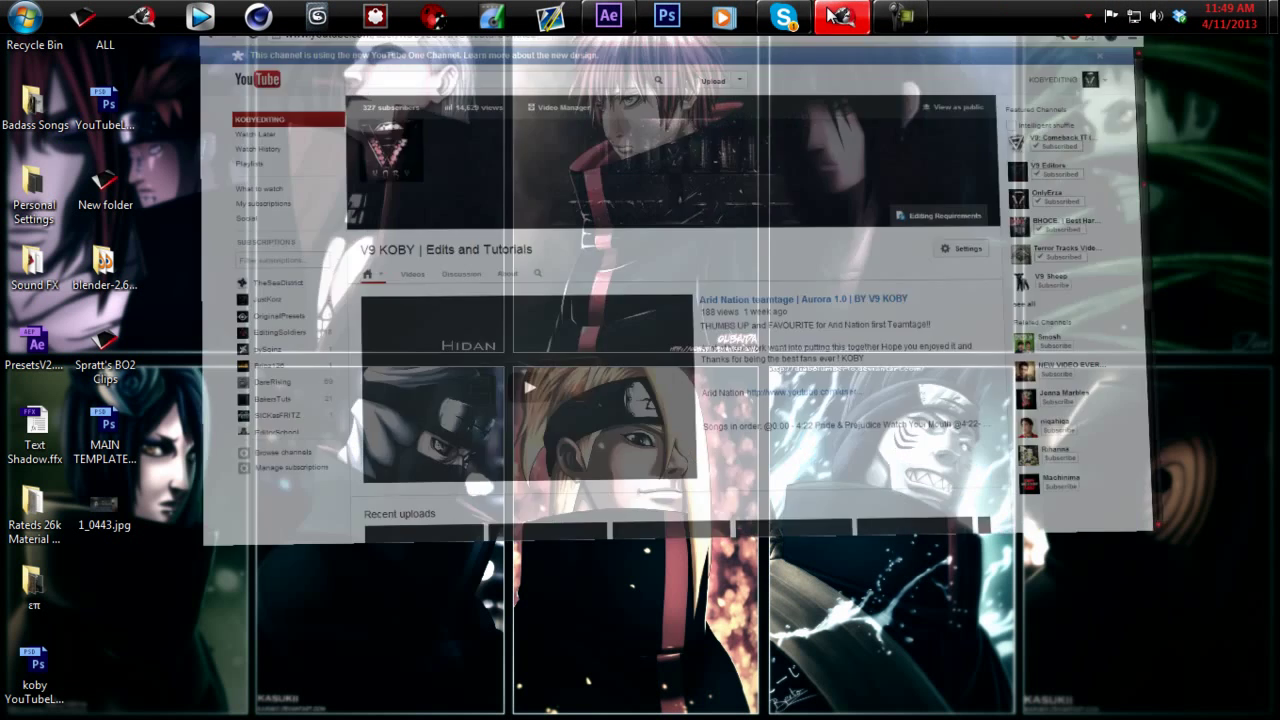
scroll(819, 392, "down", 1)
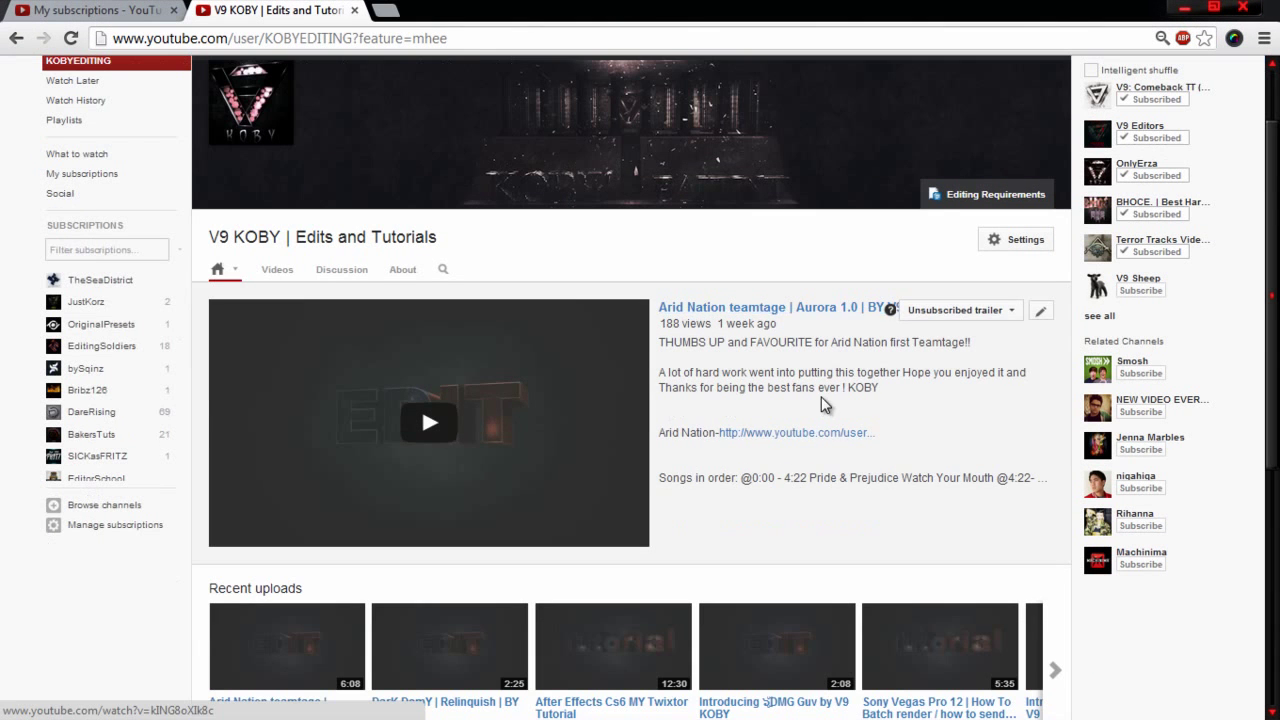
scroll(757, 370, "up", 1)
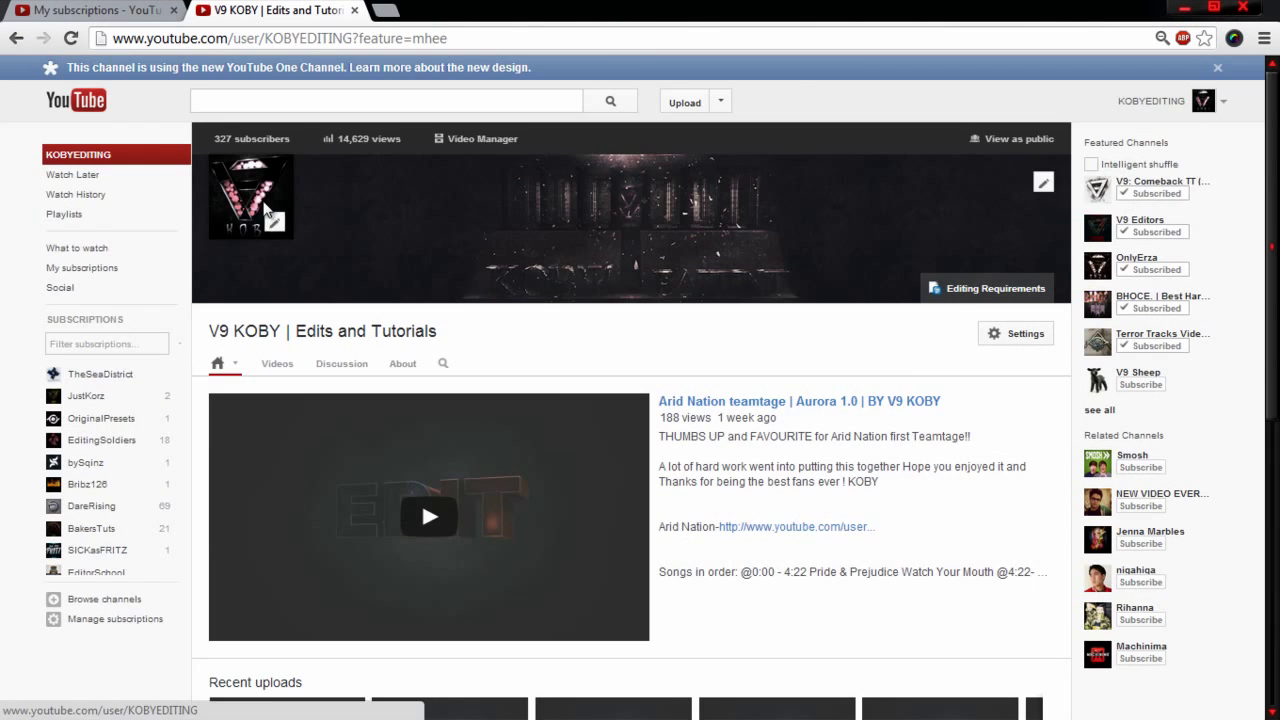